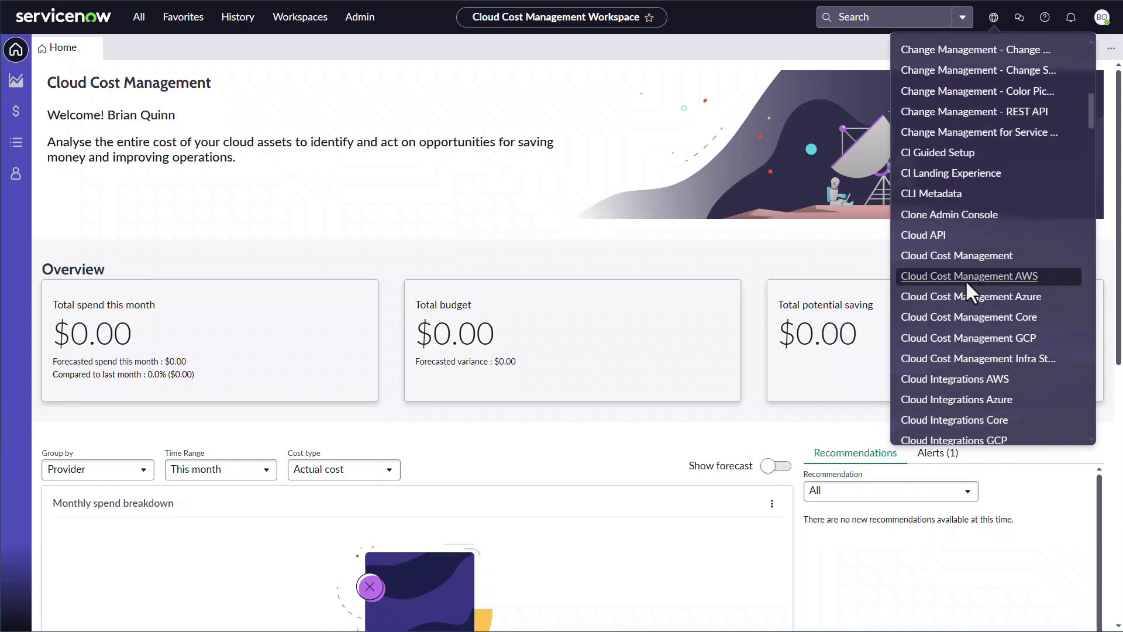
Set the application scope to Cloud Cost Management AWS and filter the service accounts to datacenter type cmdb_ci_aws_datacenter
click(971, 278)
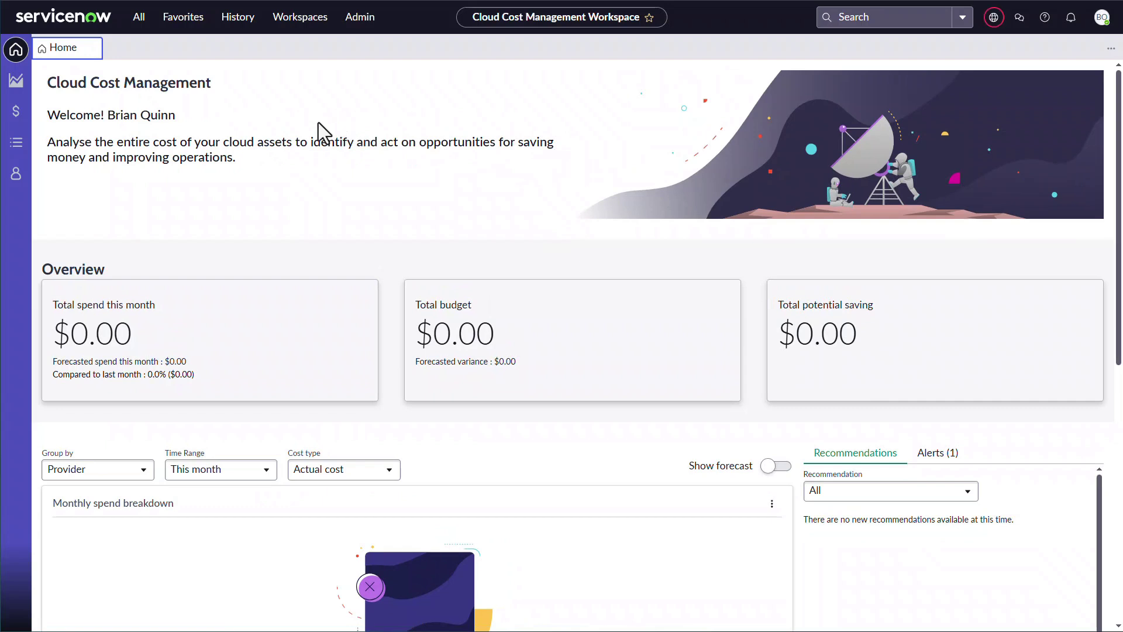
click(14, 145)
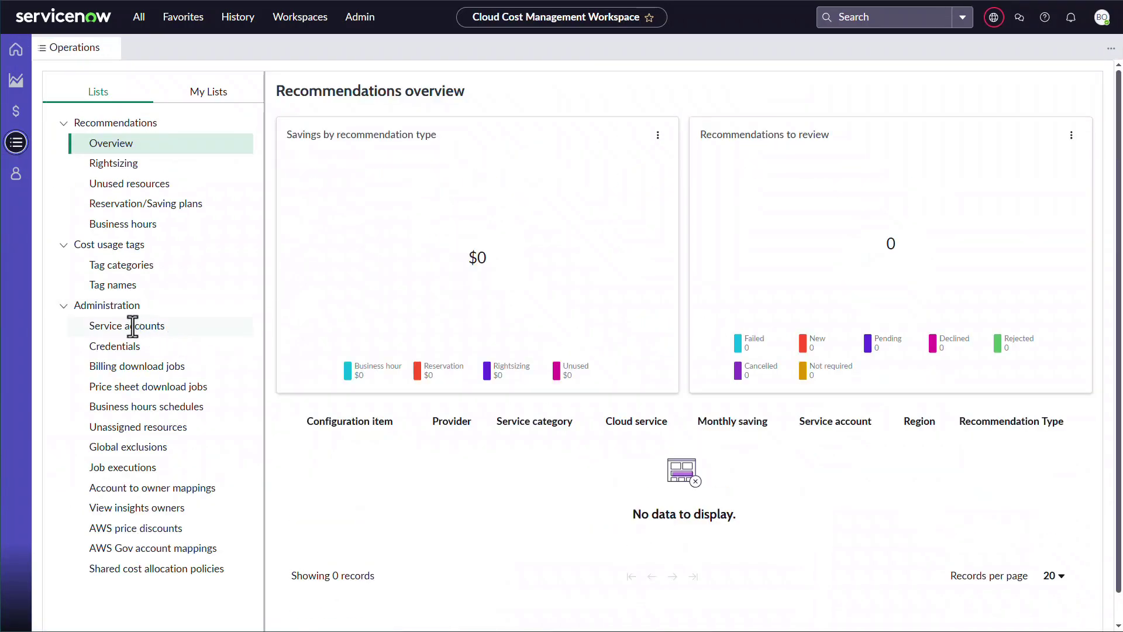
click(133, 327)
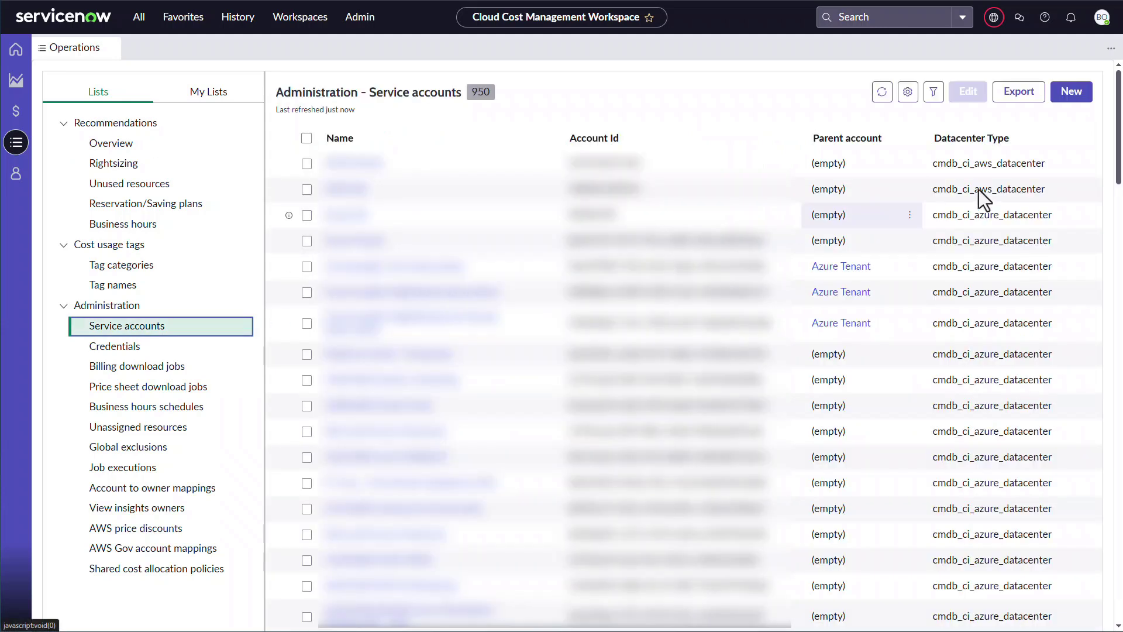
click(1089, 164)
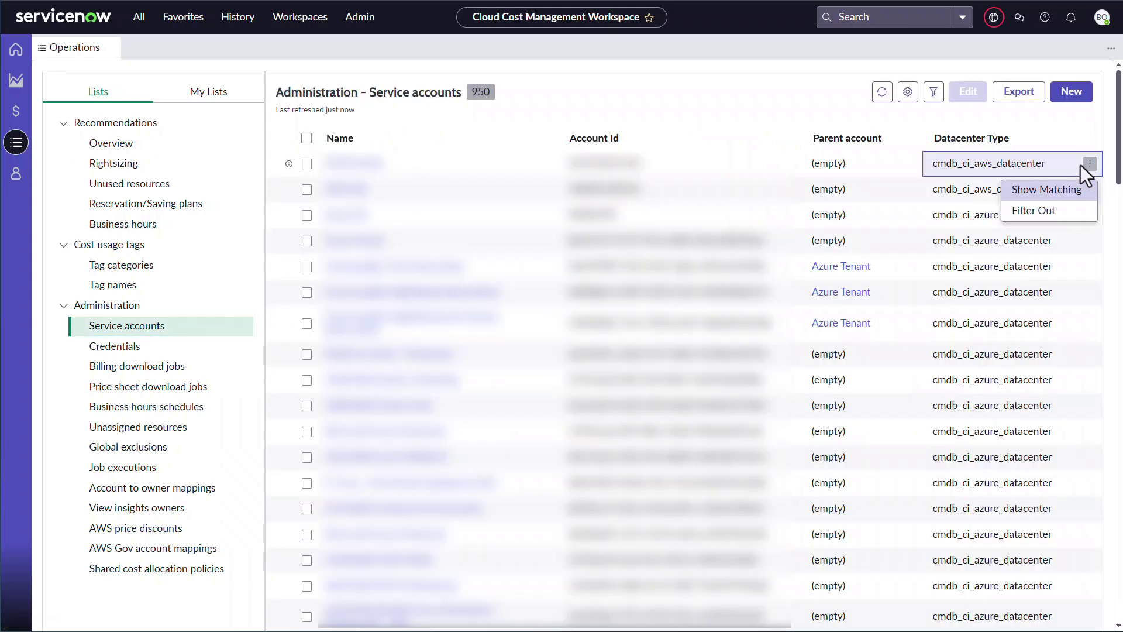
click(1048, 191)
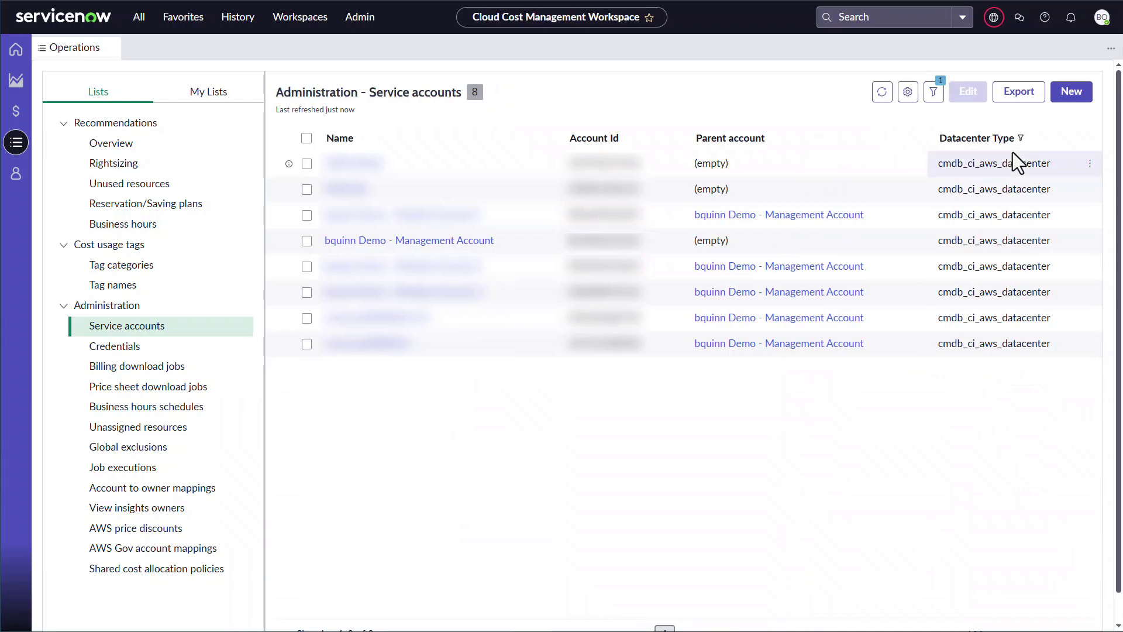
Mark the demo management account as a billing account, save the record and close it
click(436, 242)
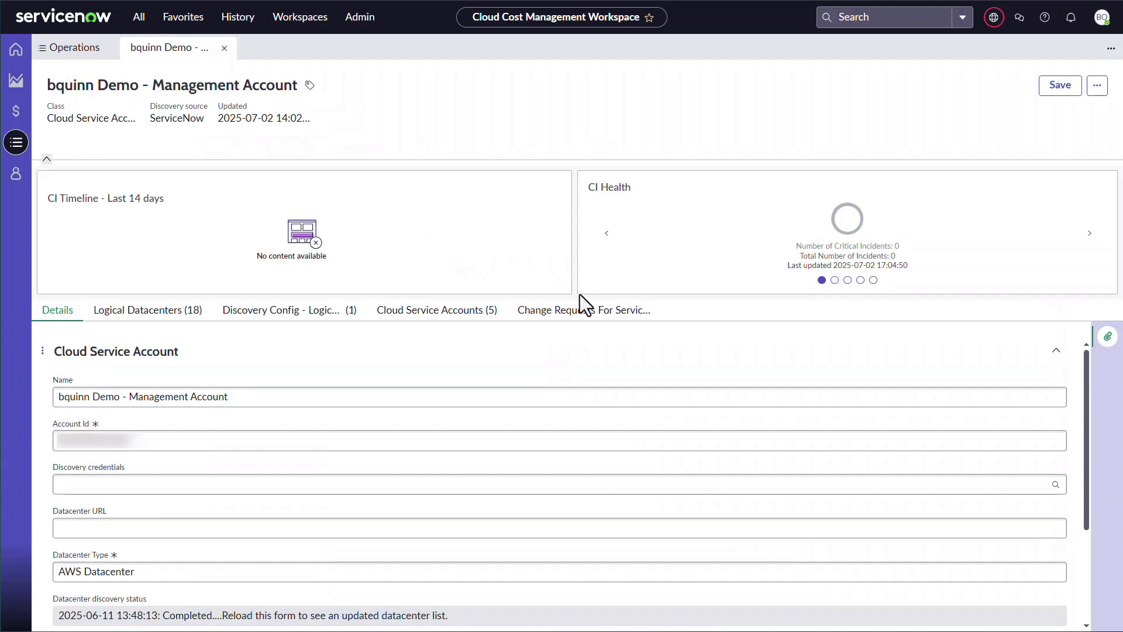
scroll(509, 401, down, 3)
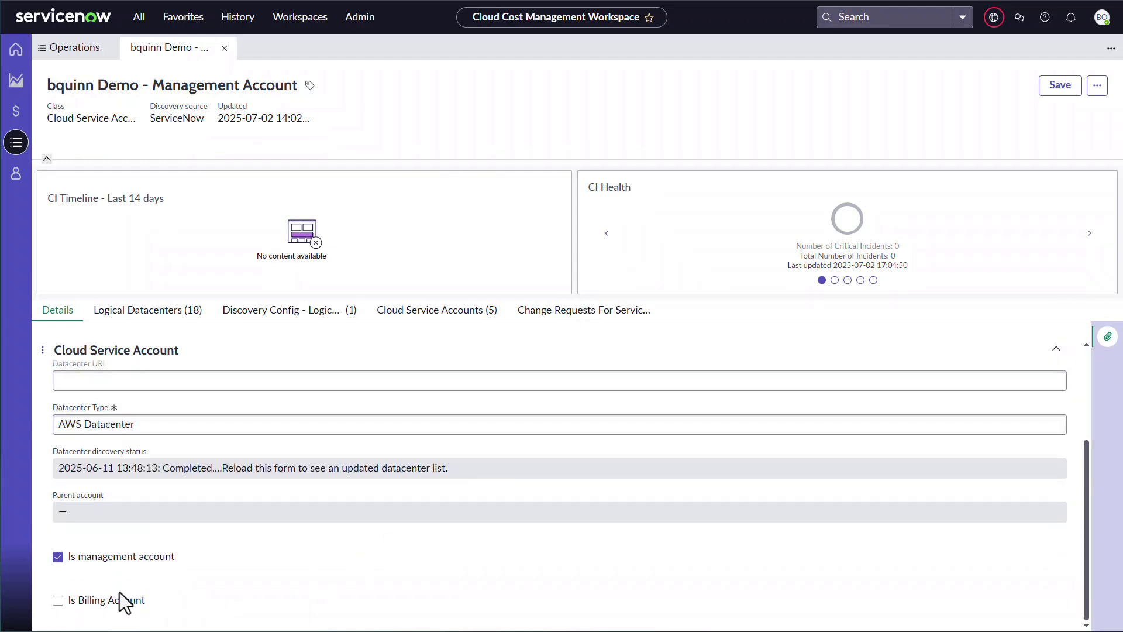
click(58, 601)
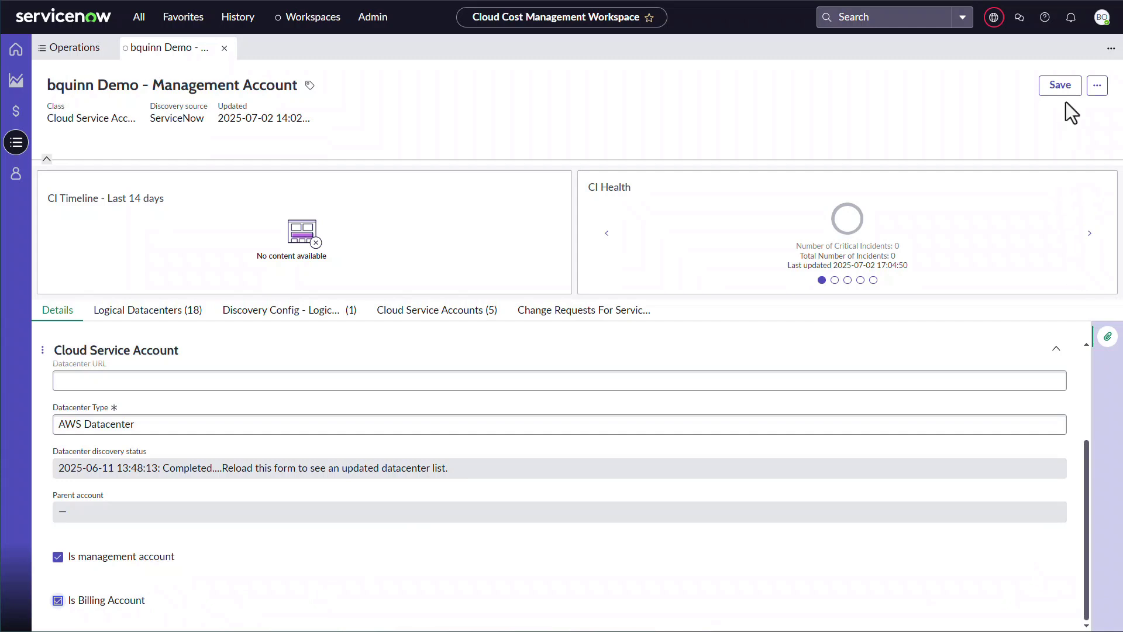
click(1062, 88)
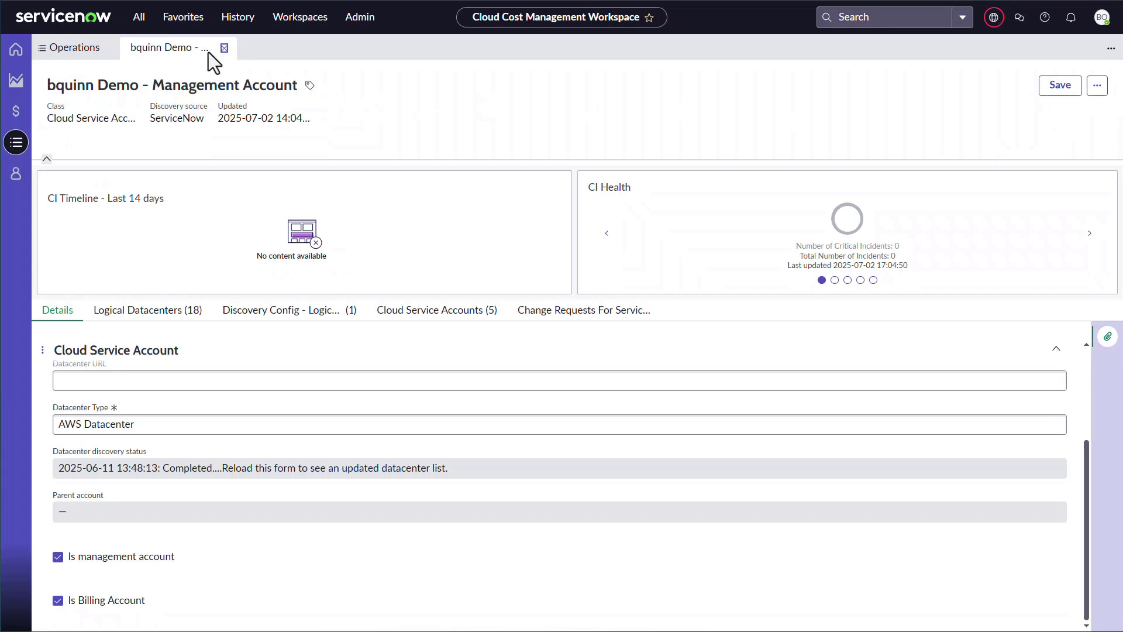
click(224, 48)
Start a new AWS billing download job named "AWS Organization Billing Download Job" with its daily run time set to 04:00:00
click(113, 366)
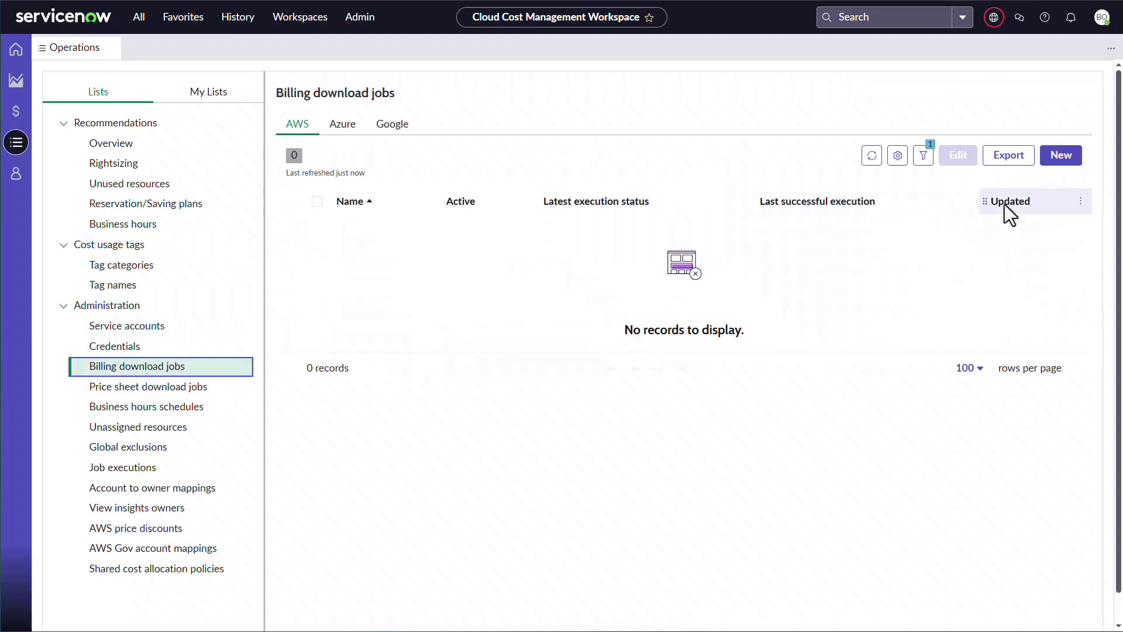
click(1072, 161)
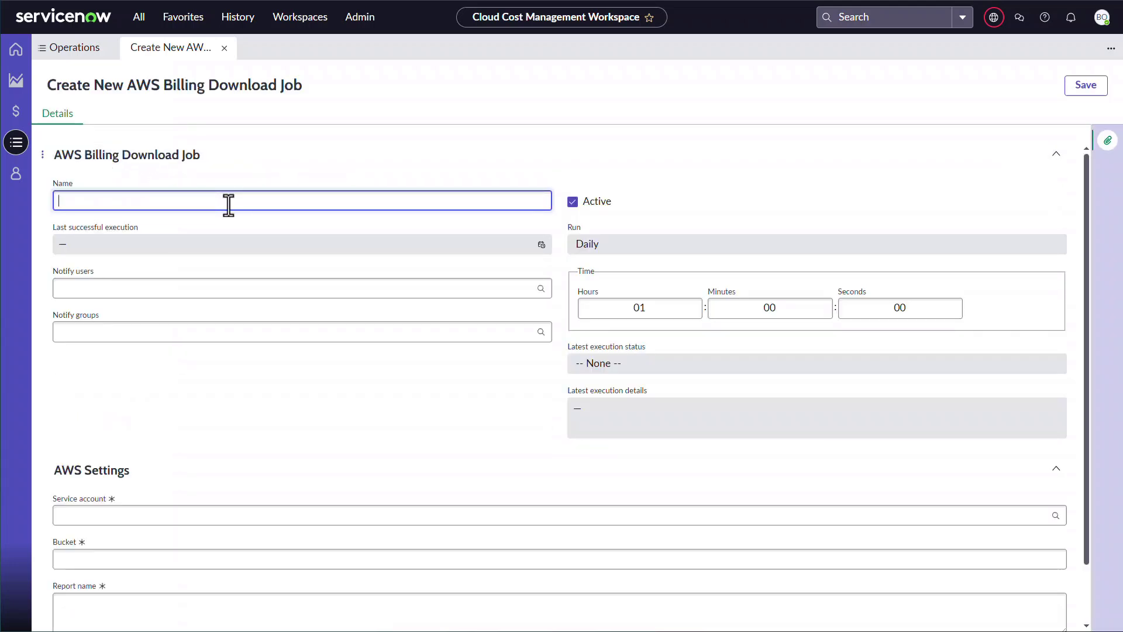
text(AWS Organization Billing Download Job)
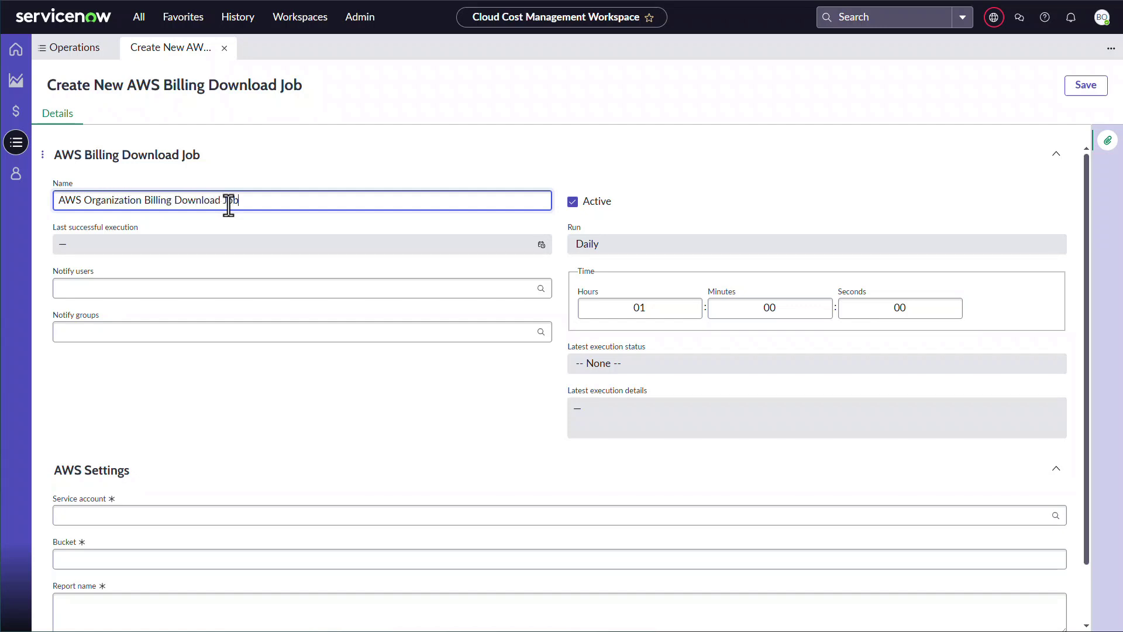
click(666, 305)
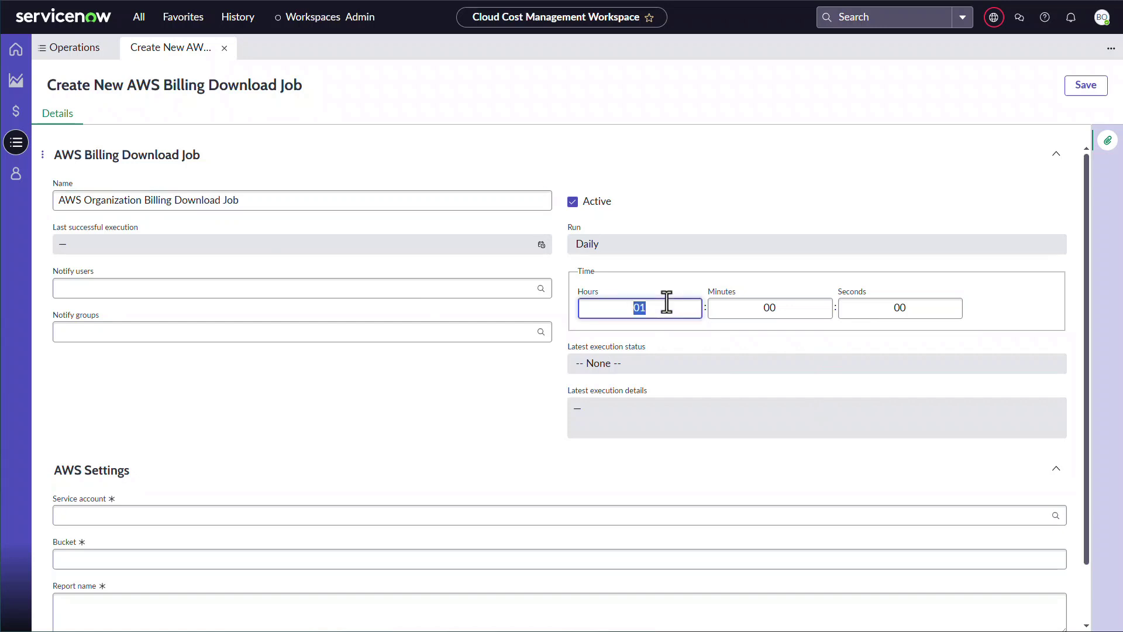
text(4)
click(388, 385)
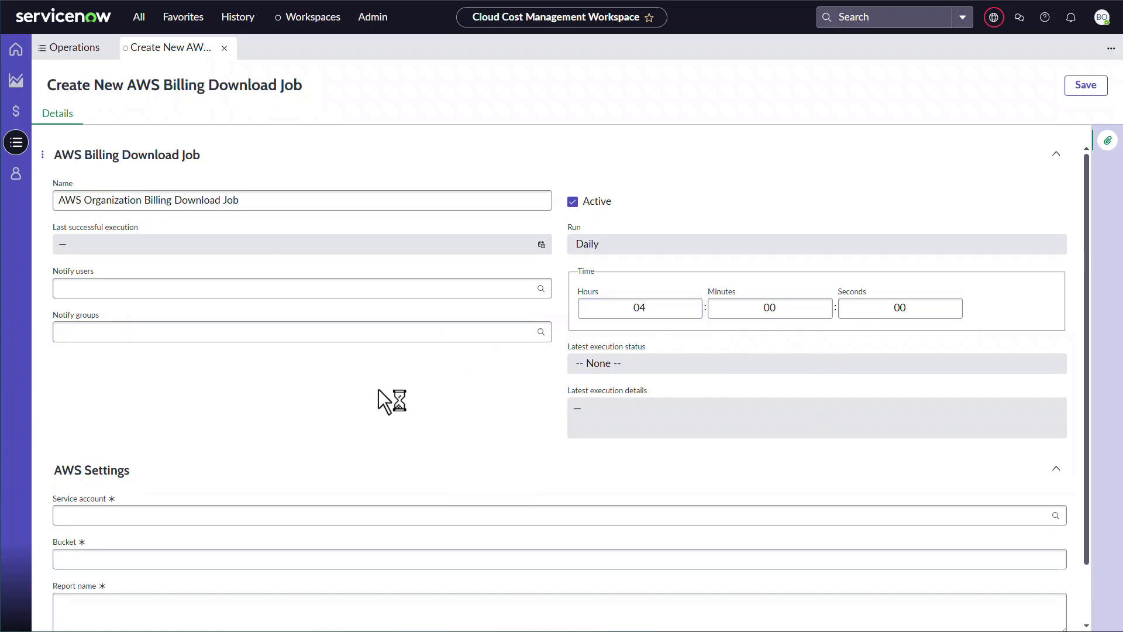
Assign the demo management account as the job's service account and paste in the bucket name
click(157, 514)
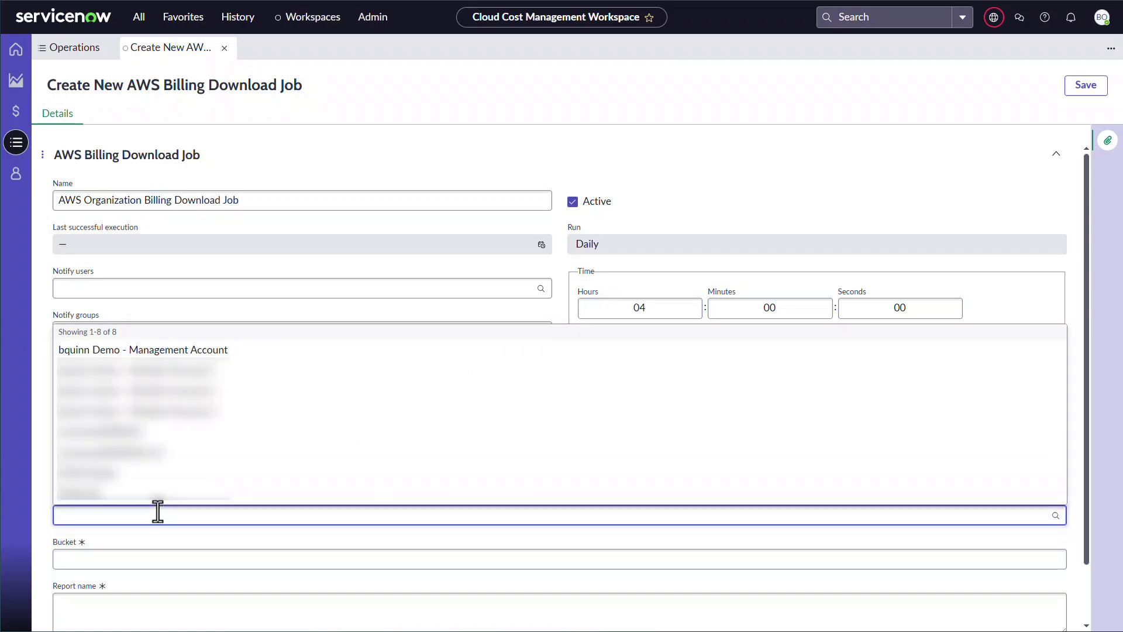
click(245, 363)
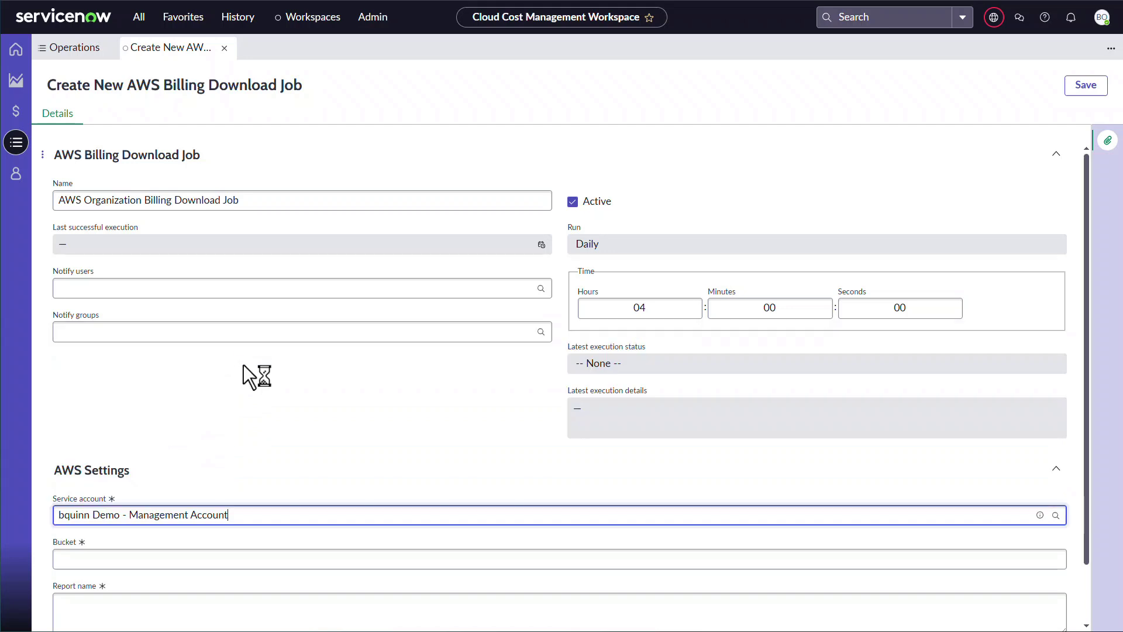
scroll(151, 554, down, 1)
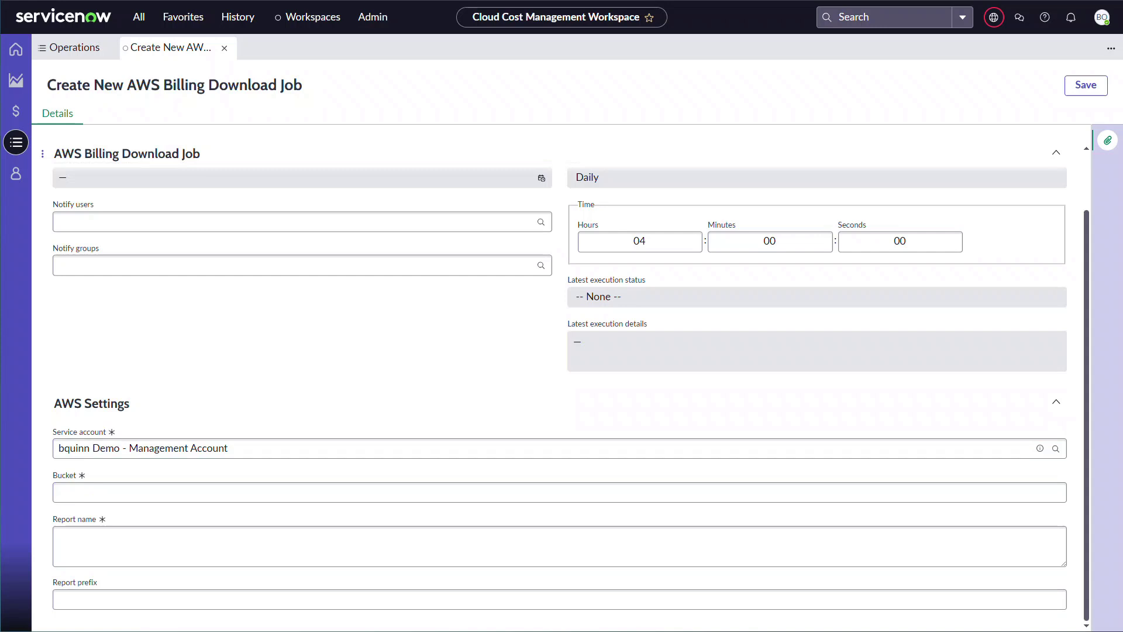
click(110, 493)
key(ctrl+v)
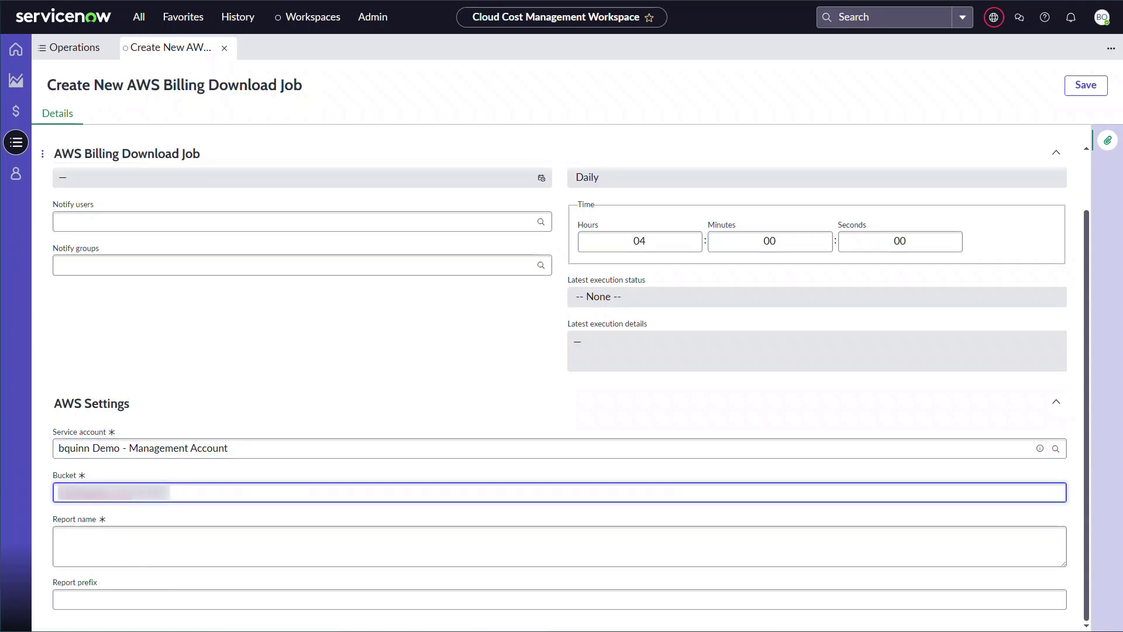
Enter report name ServiceNowCloudCostManagement and report prefix LegacyCostUsageReport, and save the billing download job
key(alt+Tab)
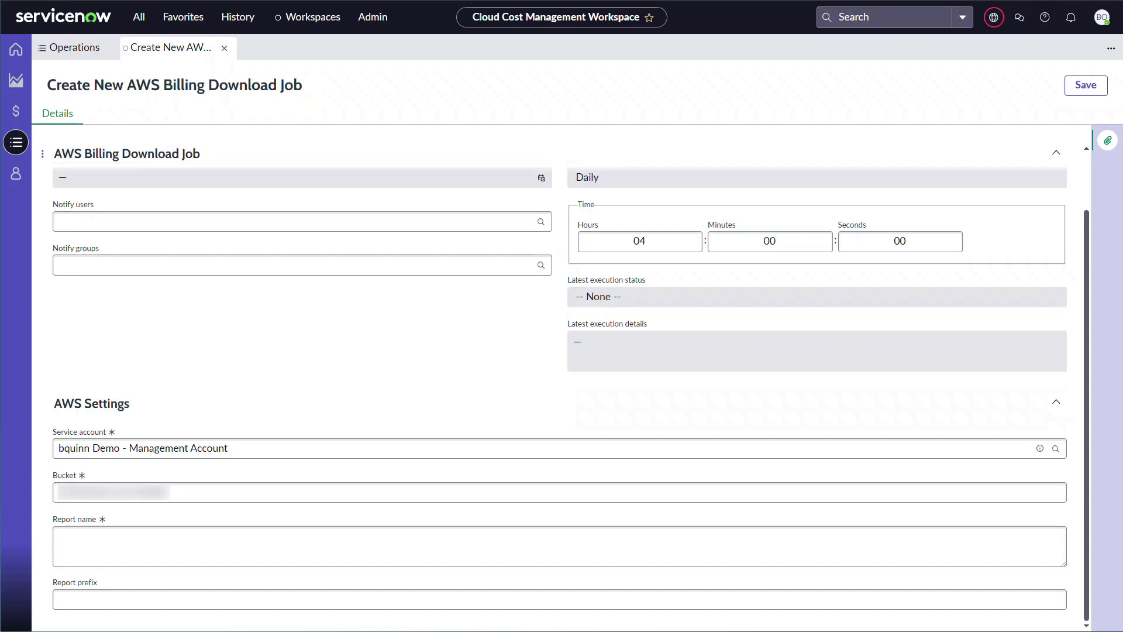
click(115, 541)
text(ServiceNowCloudCostManagement)
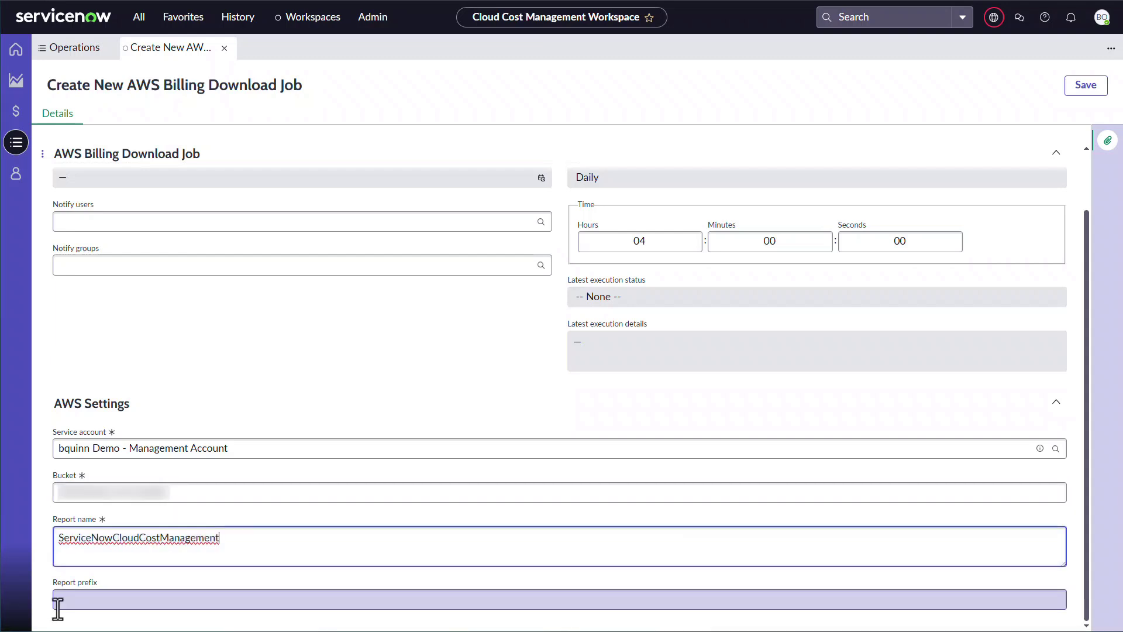
key(alt+Tab)
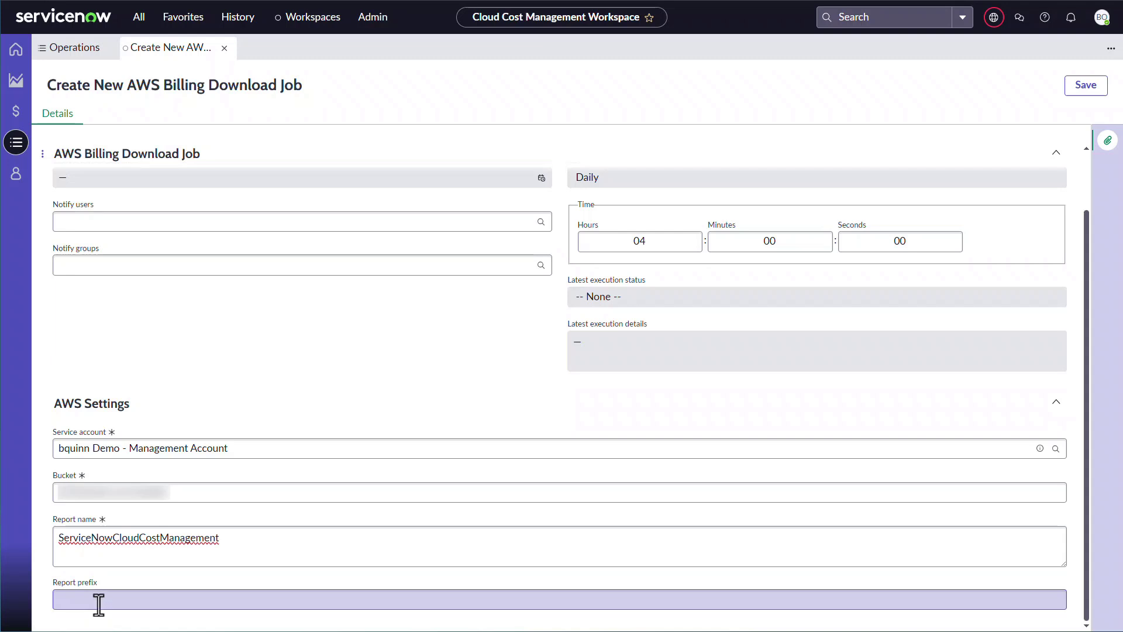
click(99, 603)
text(LegacyCostUsageReport)
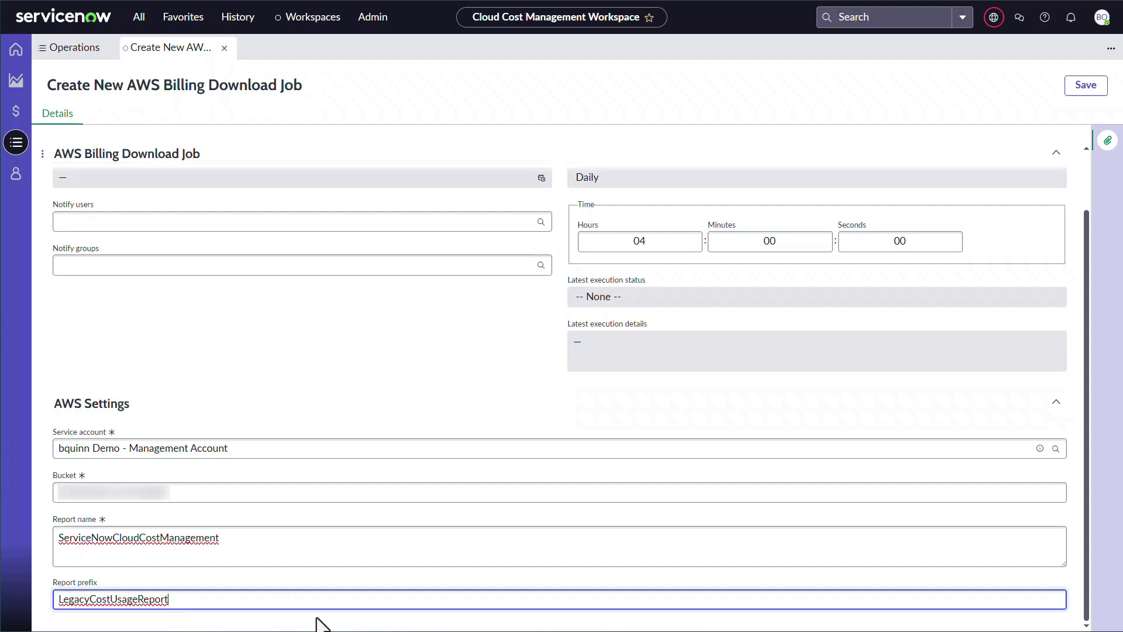
click(1083, 87)
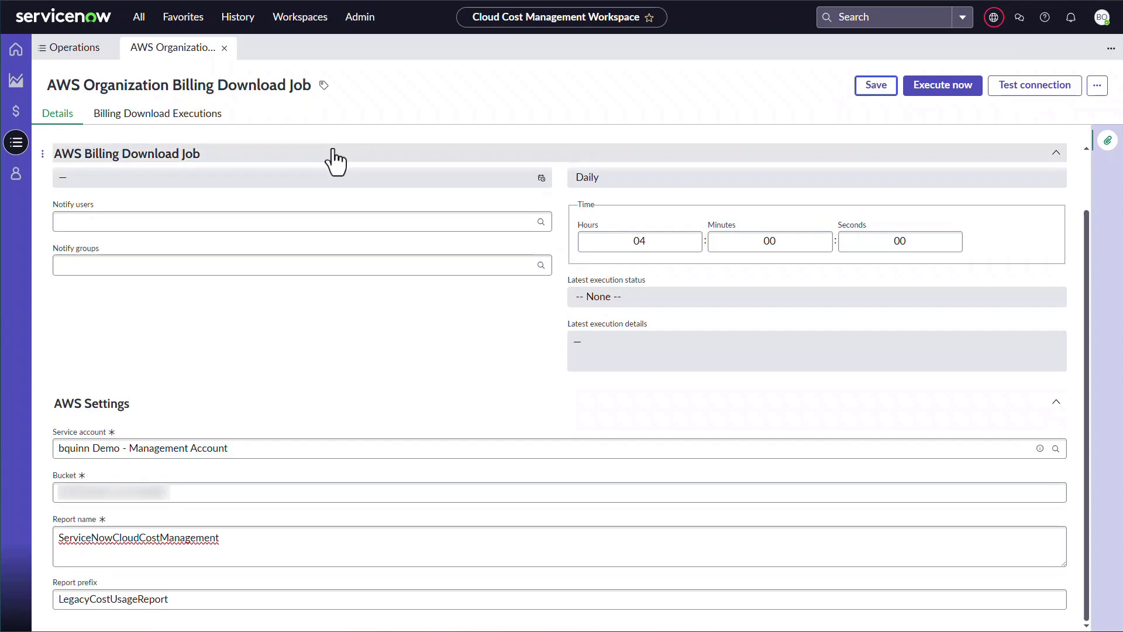
Test the billing job's connection and execute the billing data download from 2025-07 to 2025-07, closing the job record
click(1025, 96)
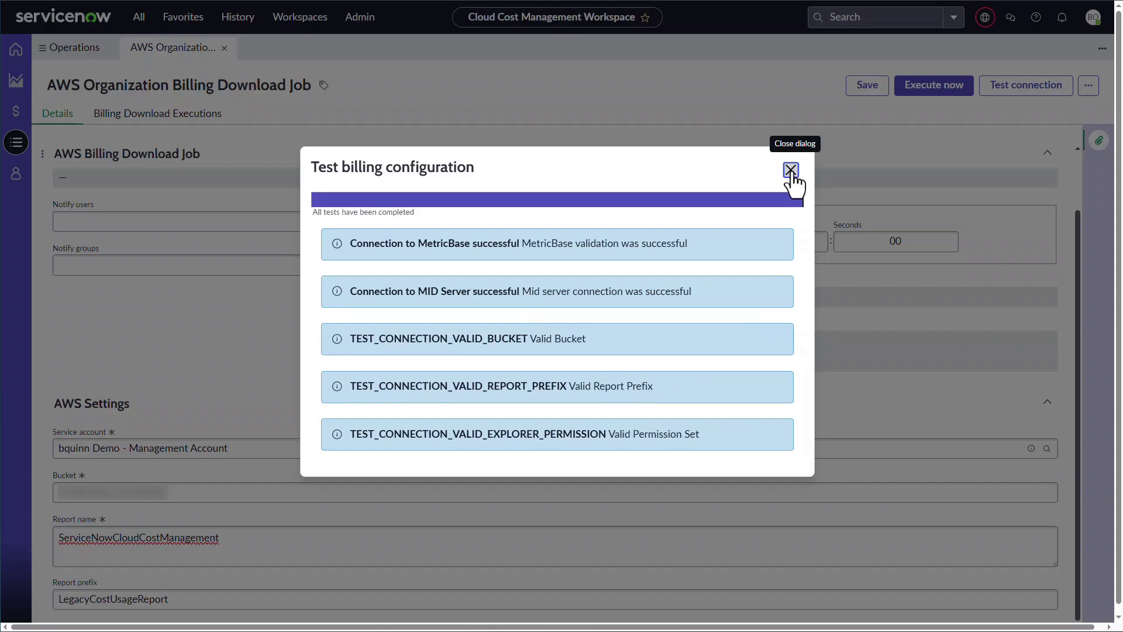
click(791, 170)
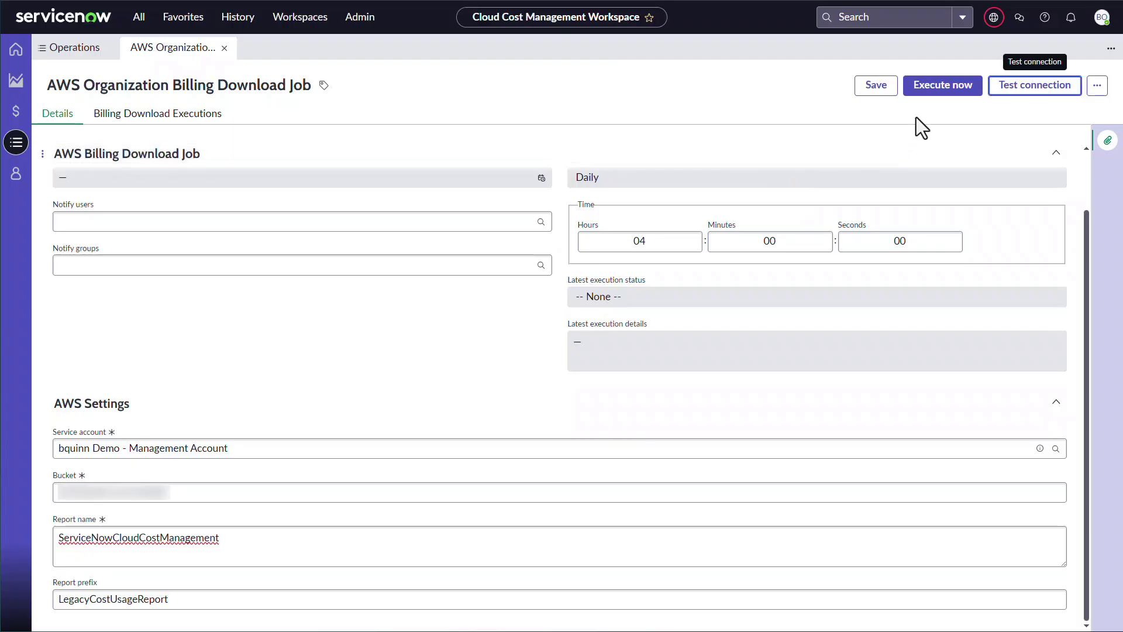
click(939, 86)
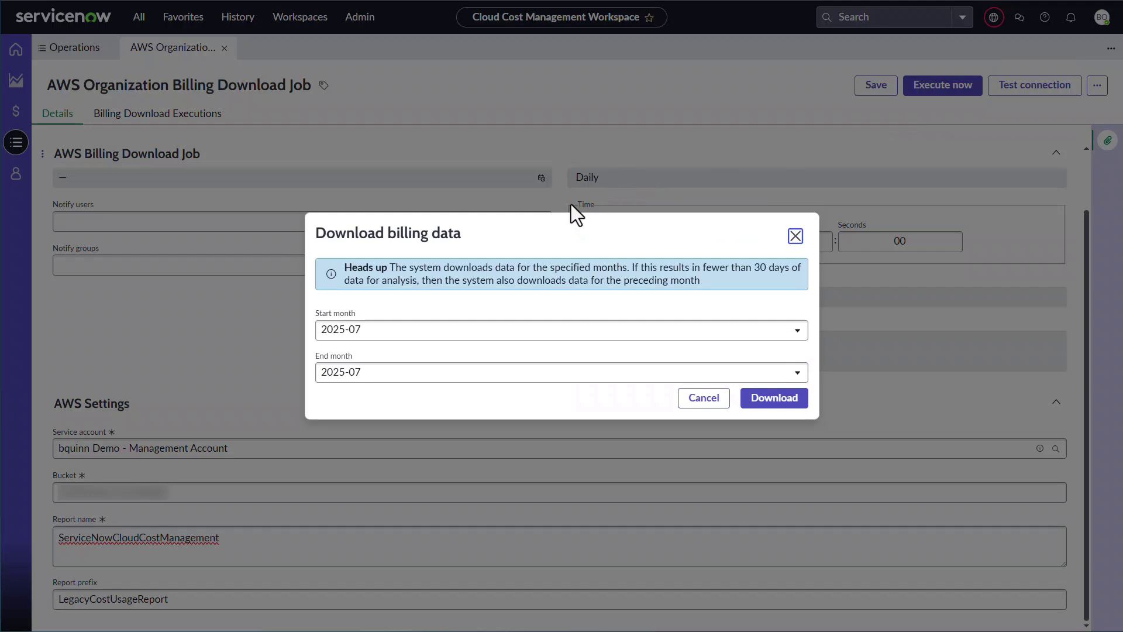
click(784, 401)
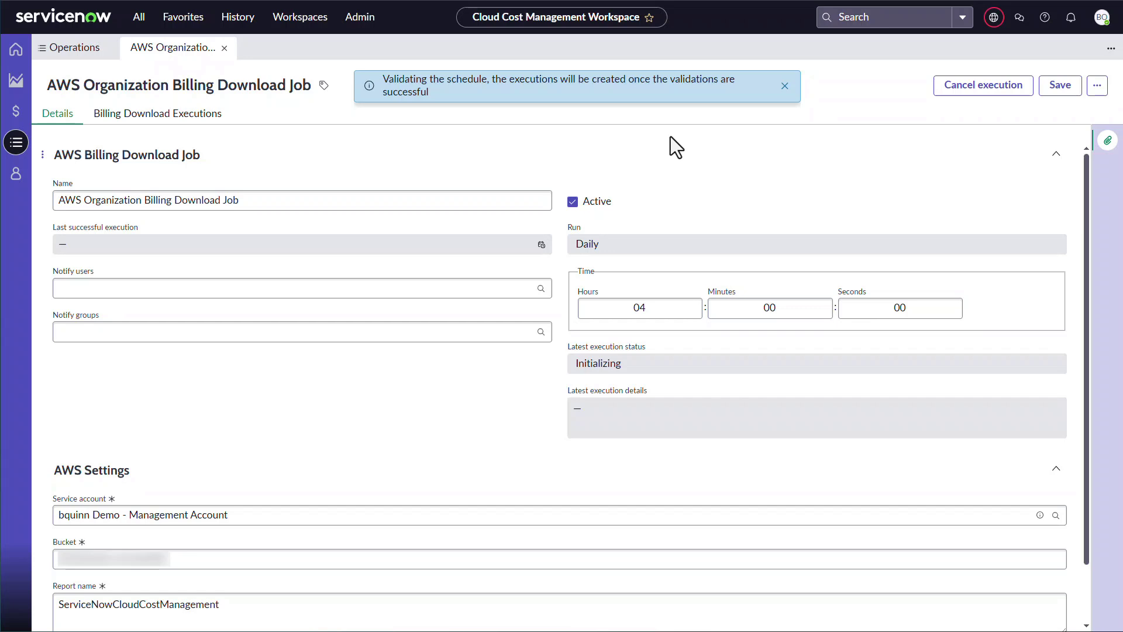
click(16, 150)
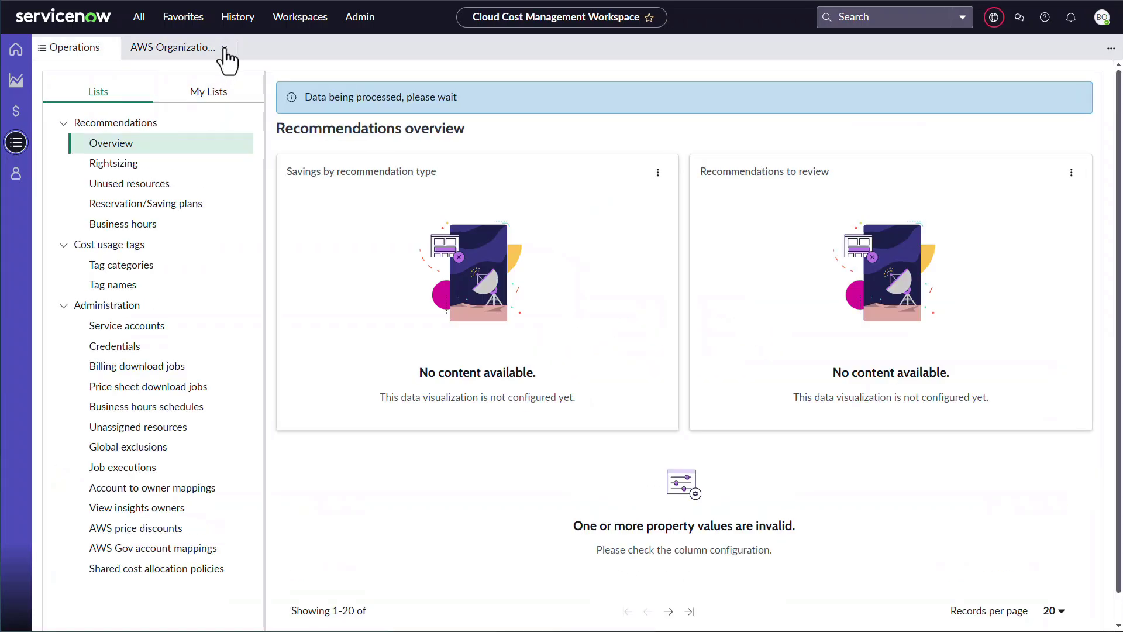
click(224, 48)
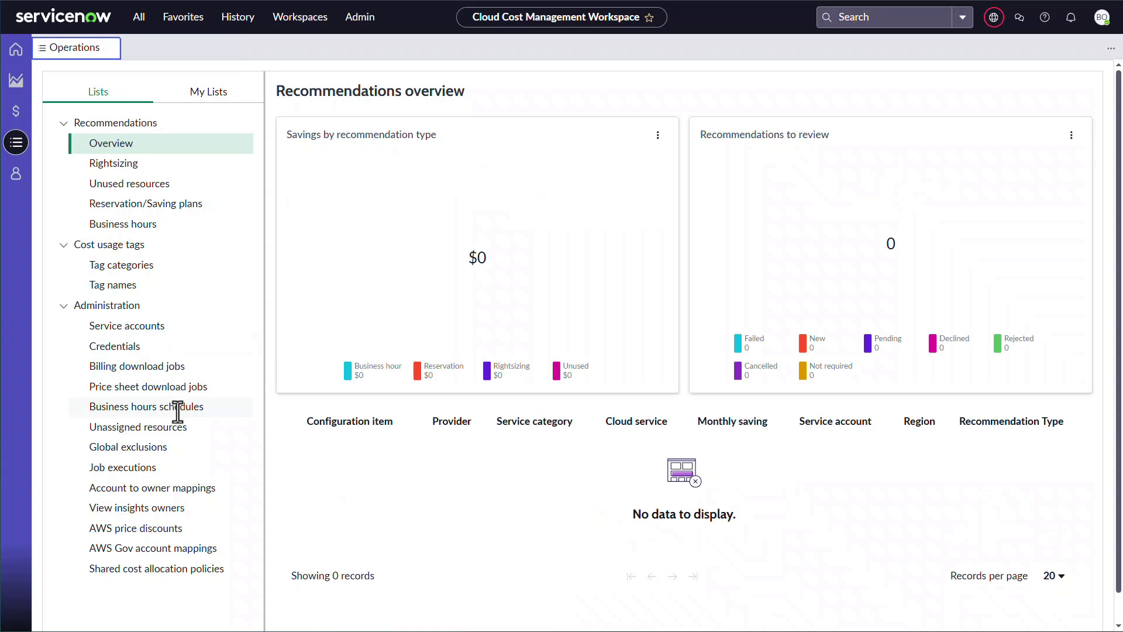
Start a new price sheet download job named "AWS Price Sheet Download" with AWS as the provider
click(174, 386)
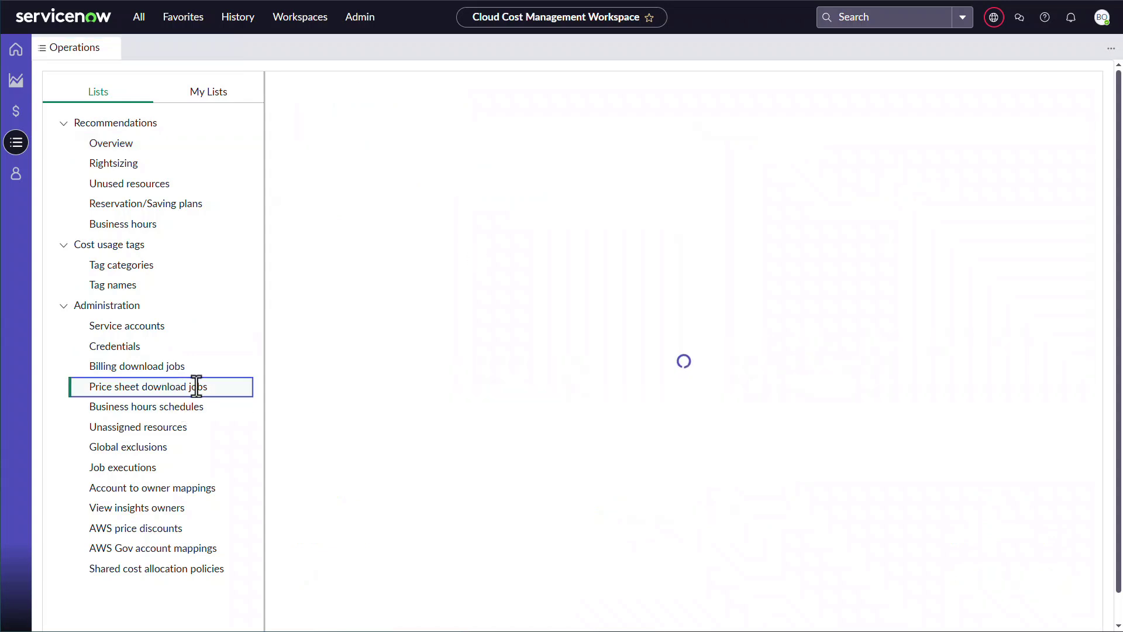
click(1074, 92)
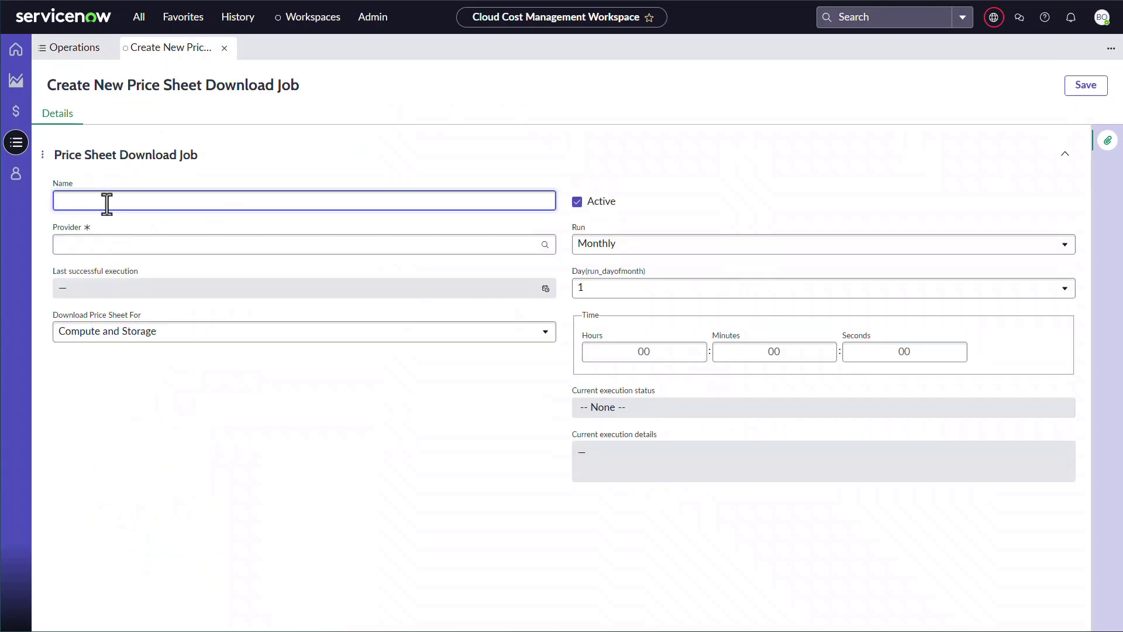
text(AWS Price Sheet Download)
key(Tab)
click(181, 245)
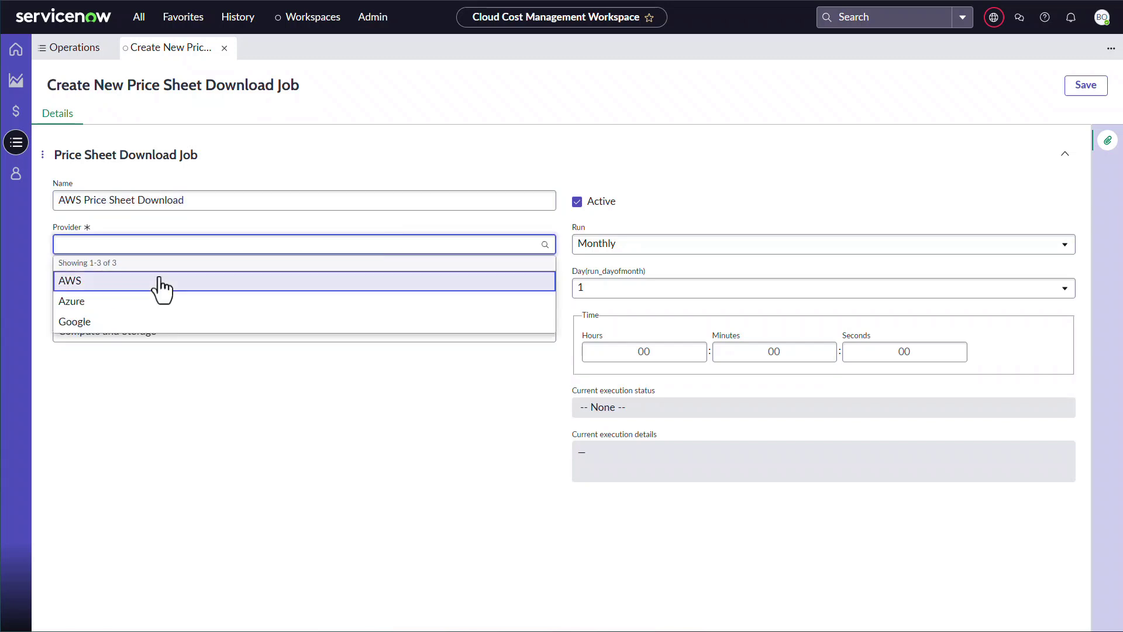
click(139, 282)
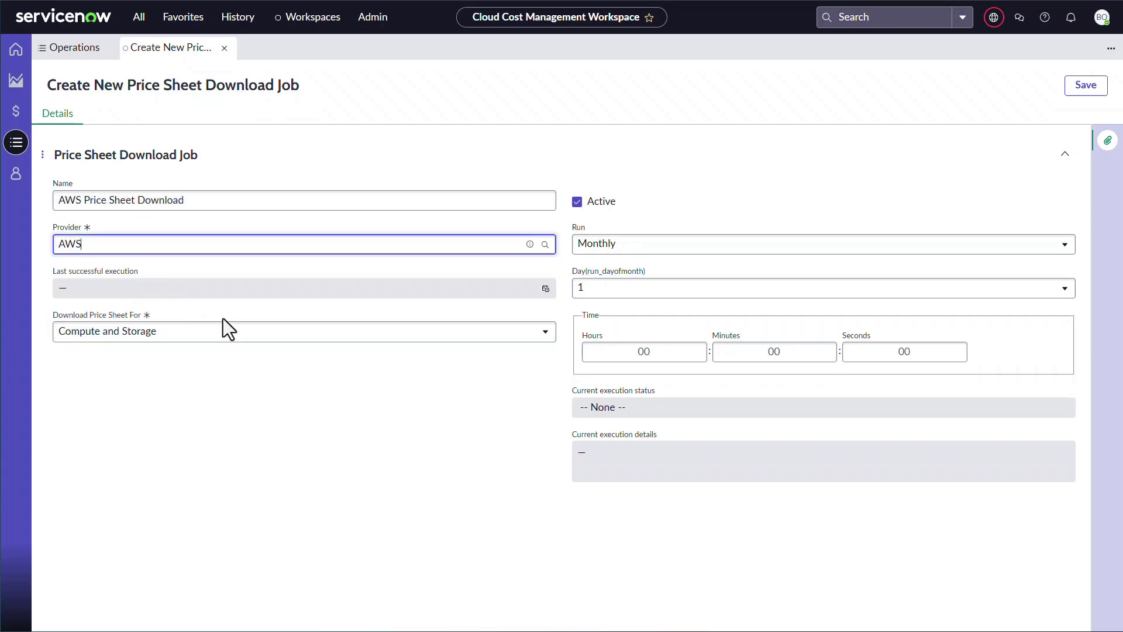
click(642, 353)
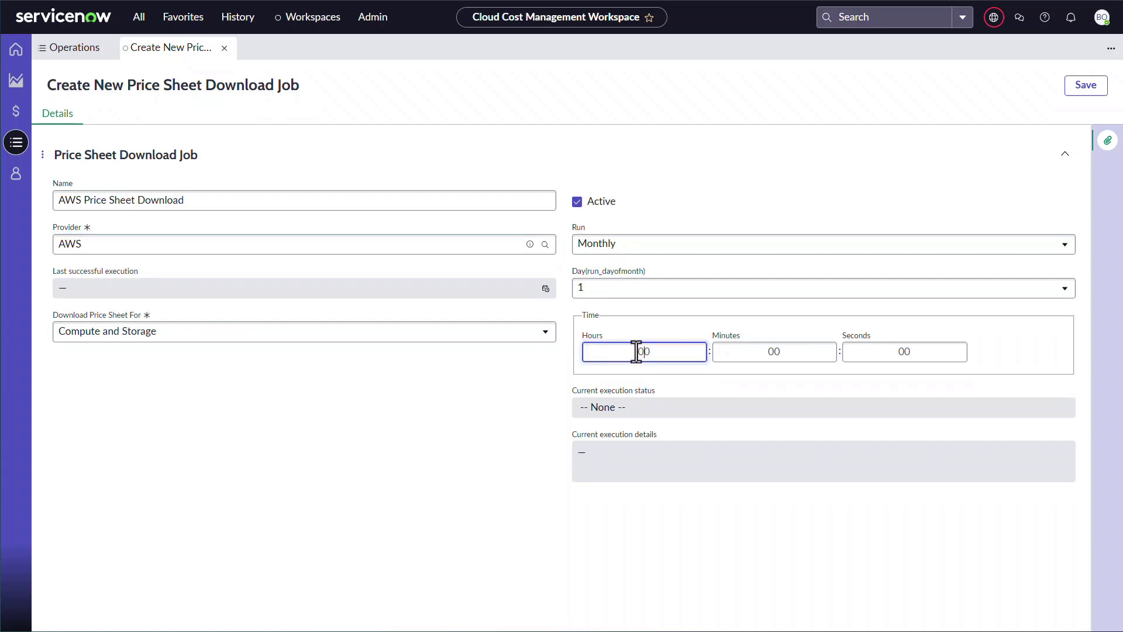
click(364, 385)
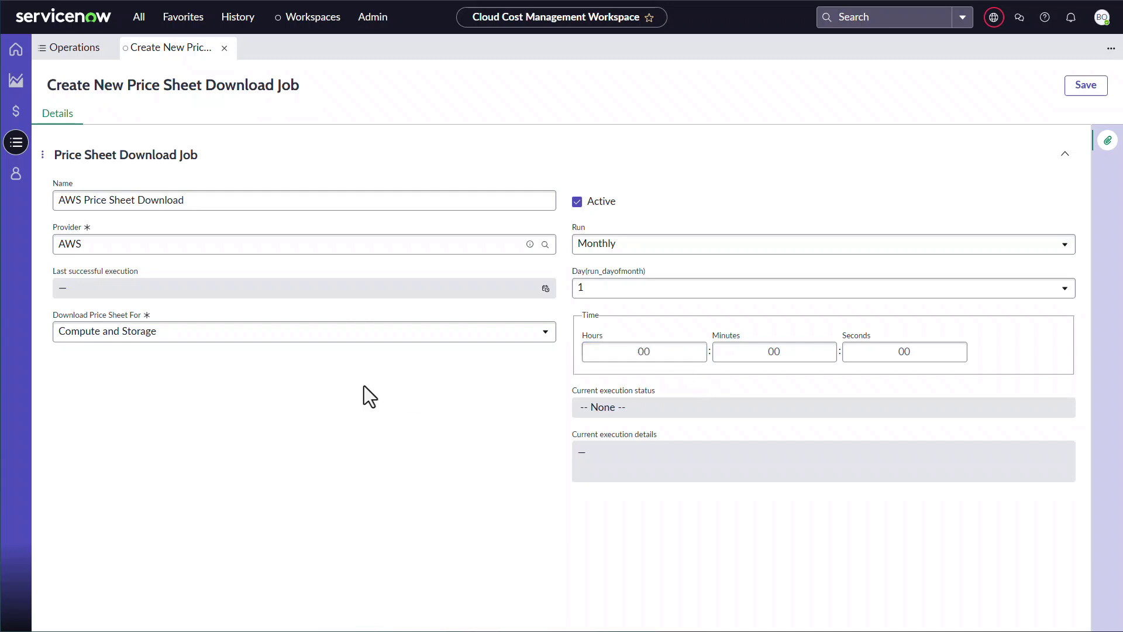
Set the AWS price sheet job to run at 02:00:00 and download price sheets for All, saving and executing it
click(193, 332)
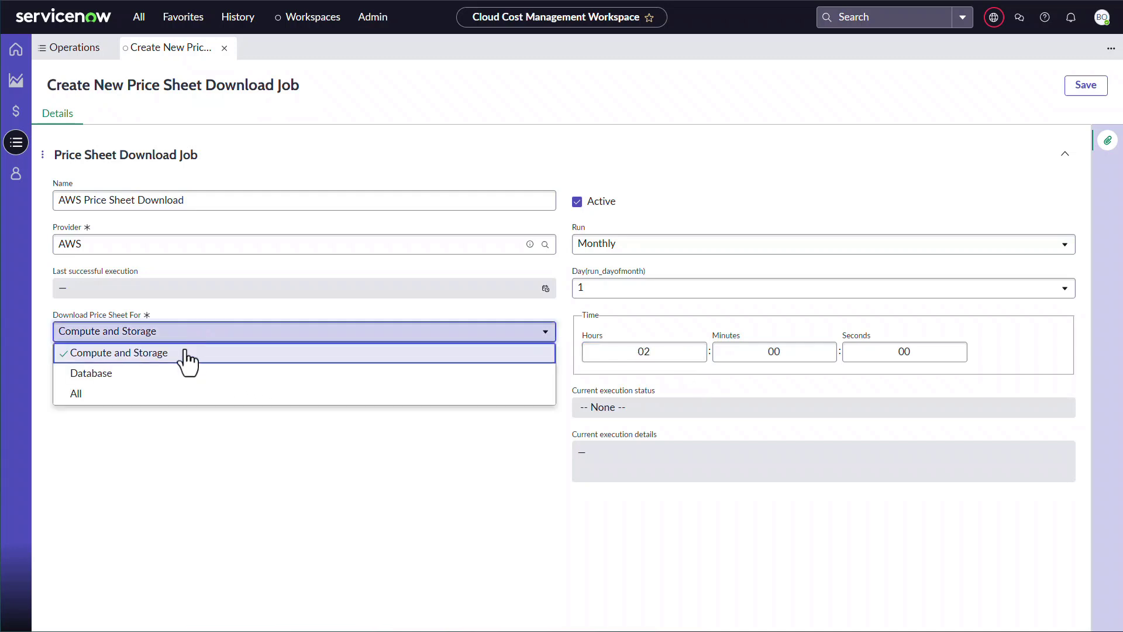
click(163, 403)
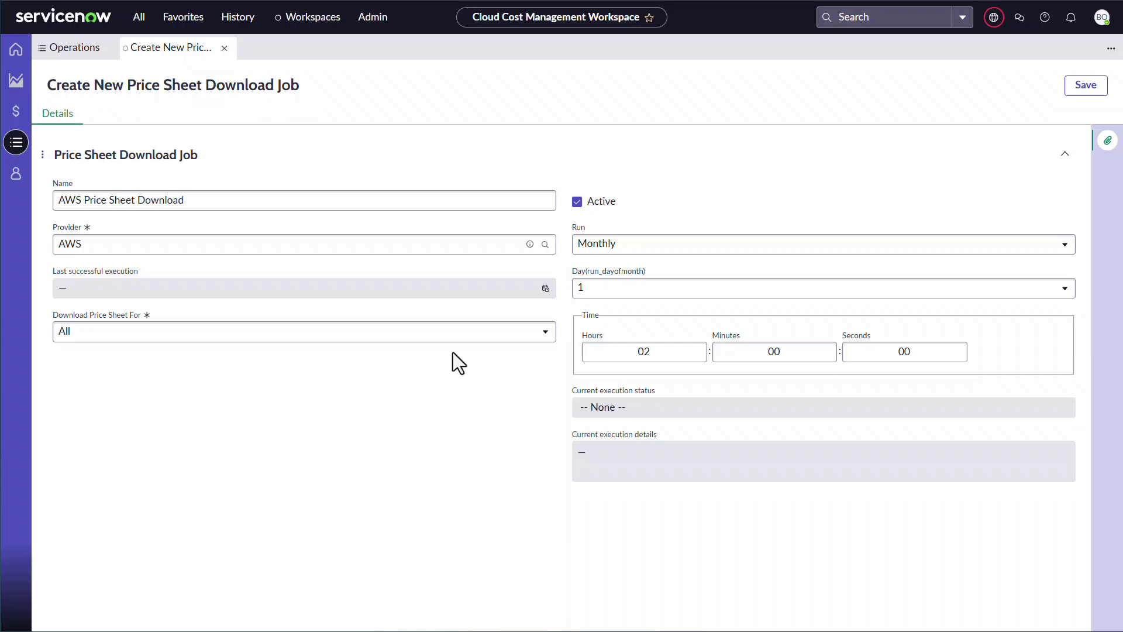
click(1092, 85)
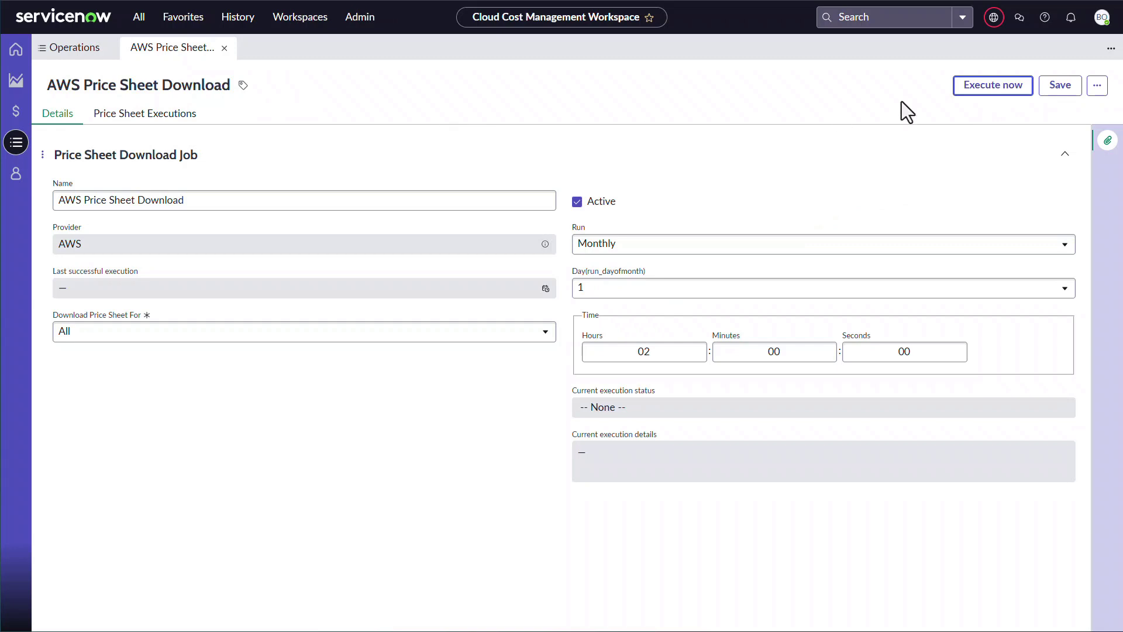
click(972, 89)
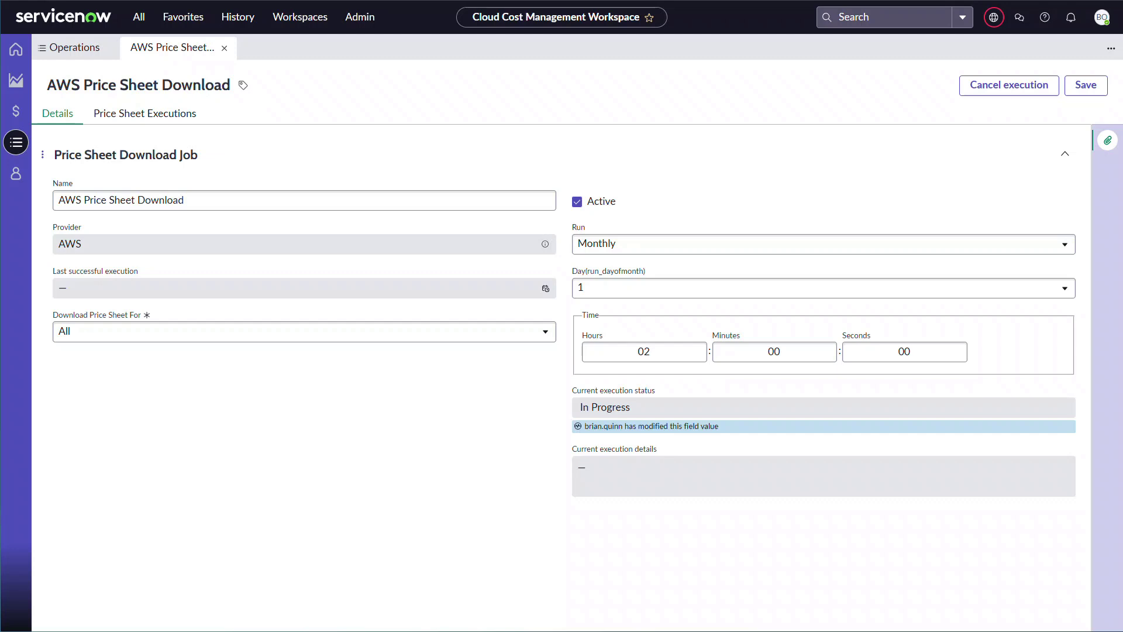
Switch the application scope to Cloud Cost Management Azure and close the AWS price sheet job record
click(994, 17)
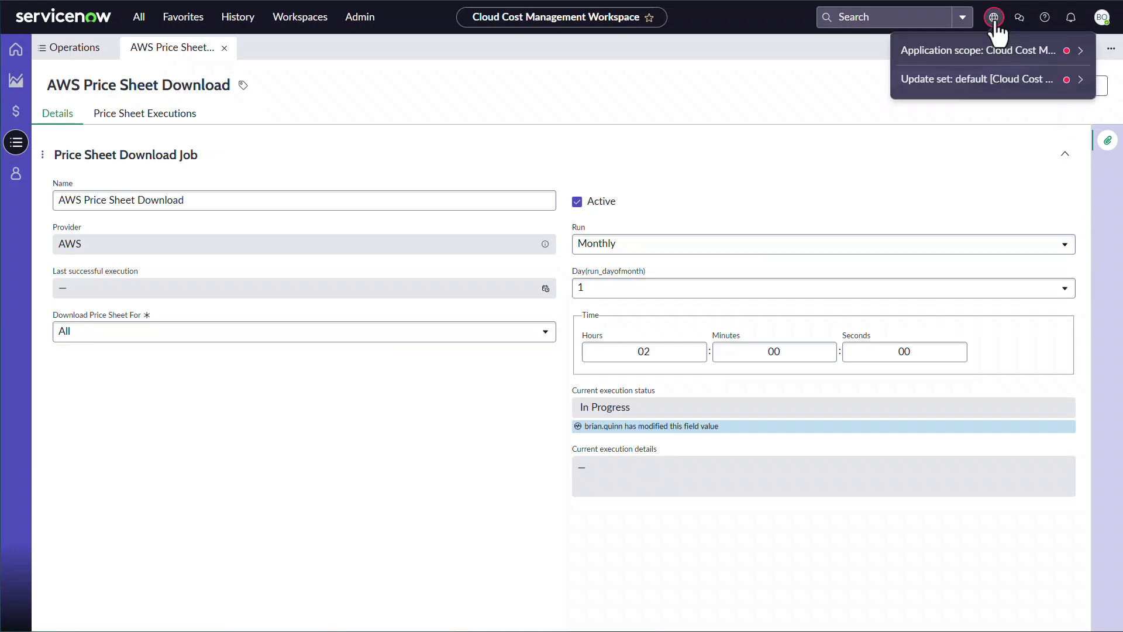
click(994, 53)
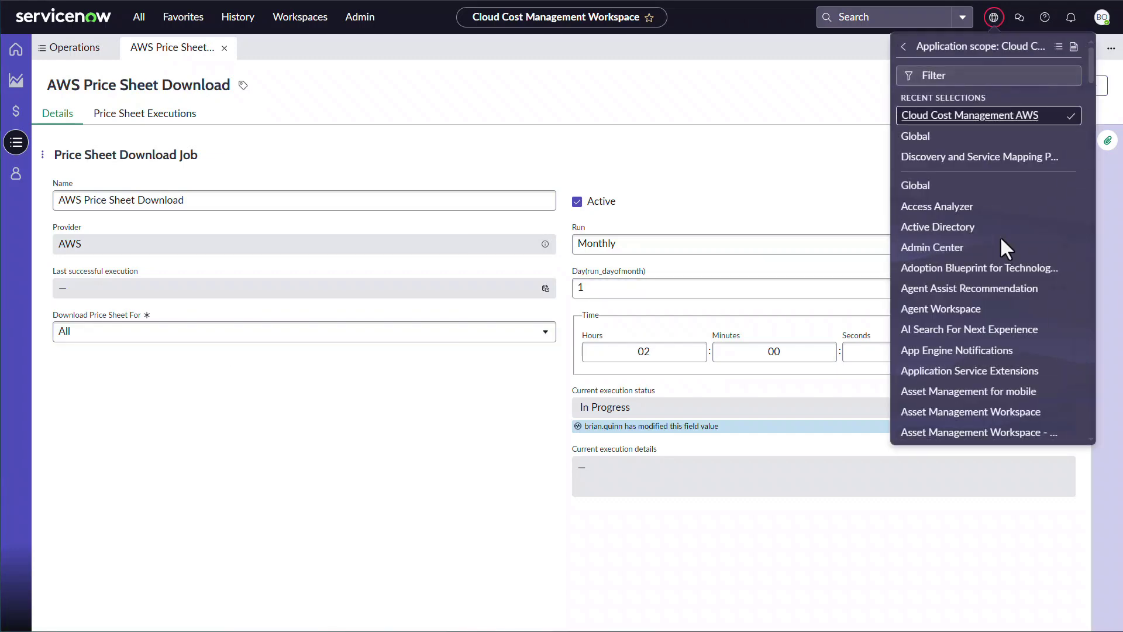
scroll(1001, 240, down, 10)
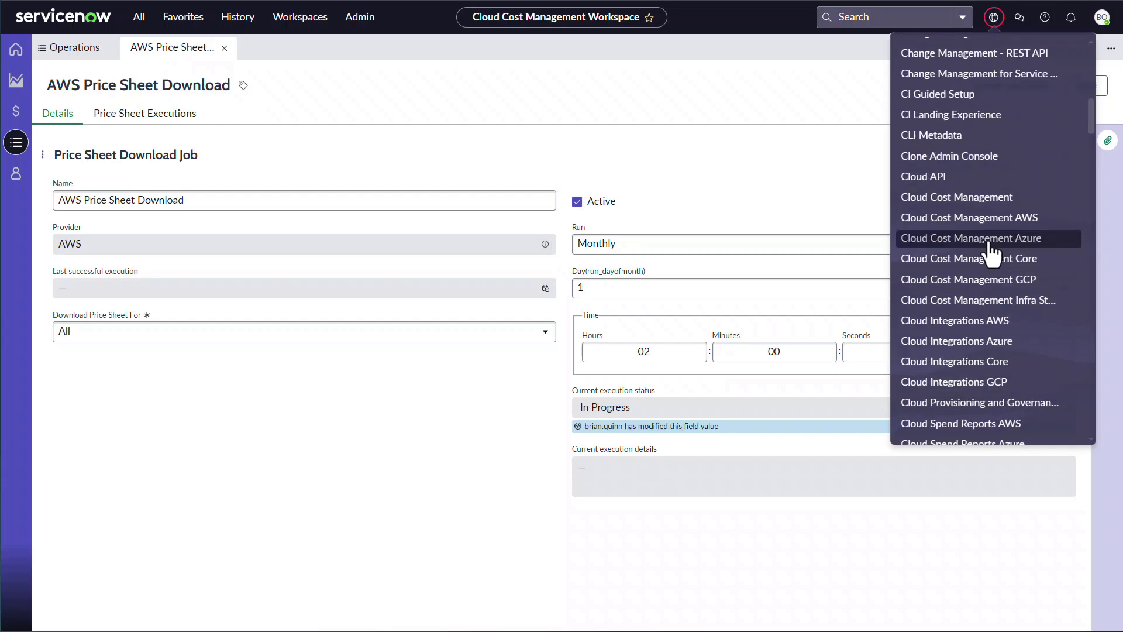
click(990, 246)
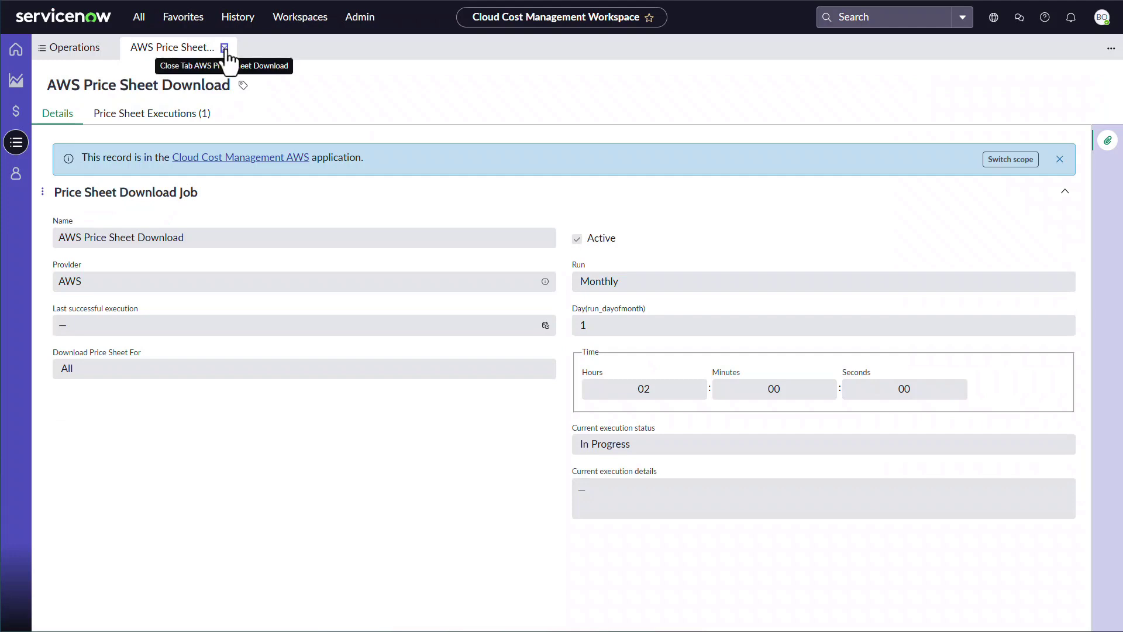
click(225, 48)
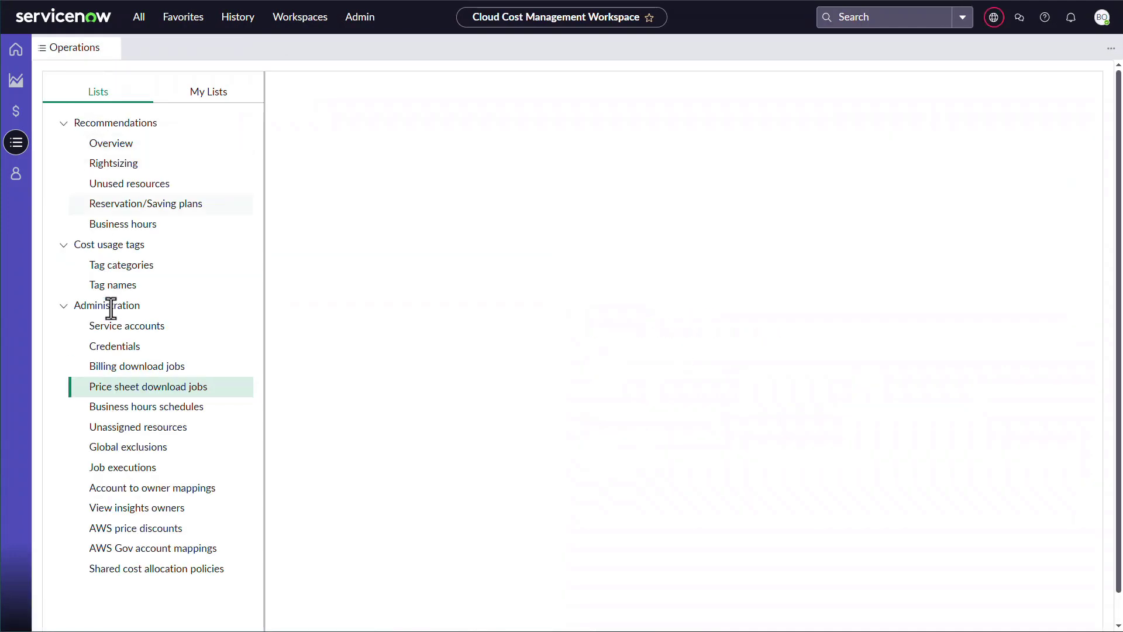
Start a new cloud service account named "Azure EA" and paste in its account ID
click(116, 326)
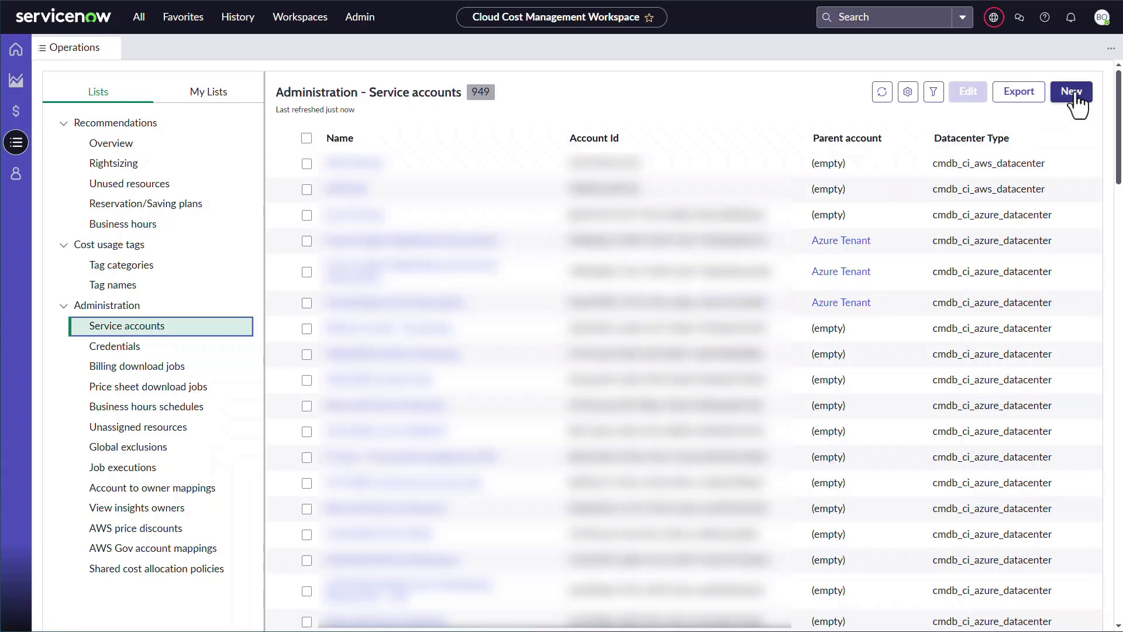
click(1073, 93)
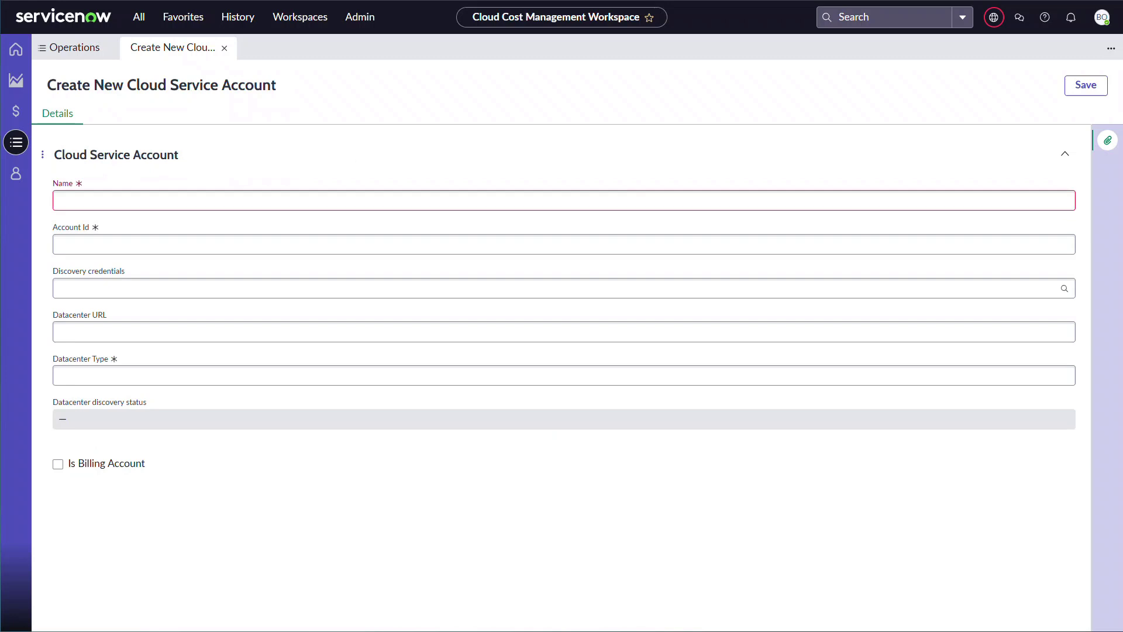
click(113, 200)
text(Azure EA)
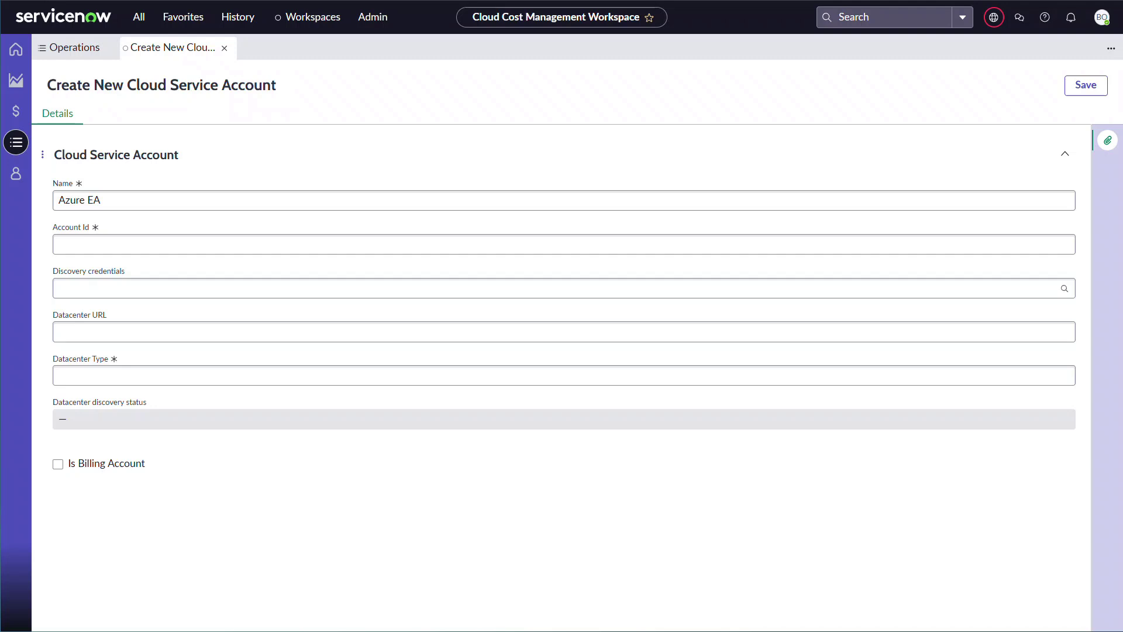
click(188, 246)
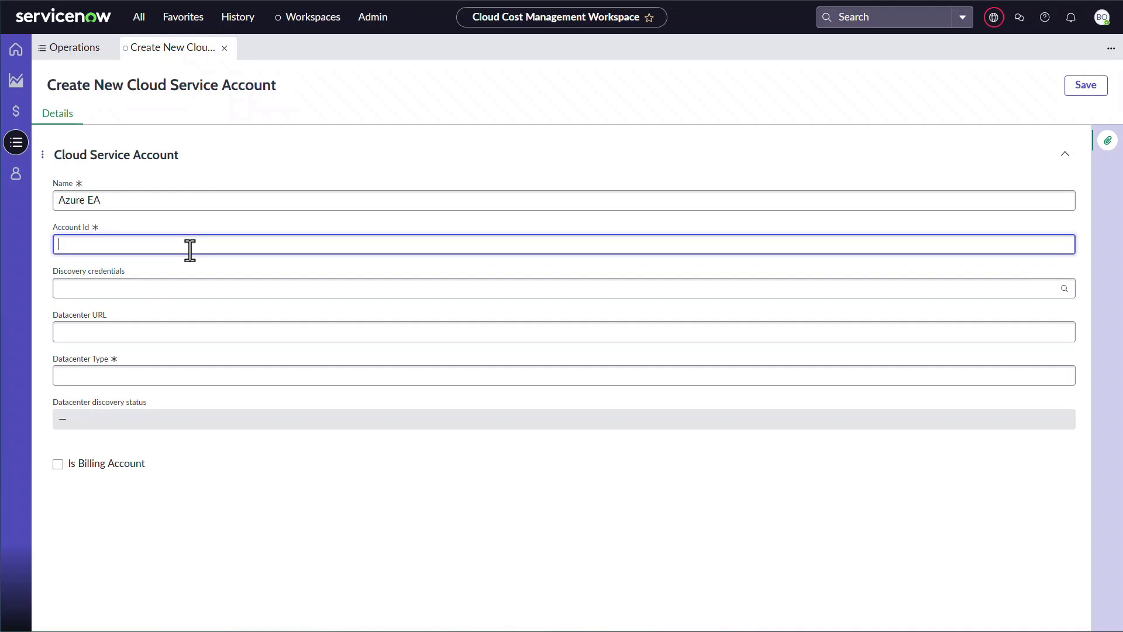
key(ctrl+v)
Assign the Azure (Disco and CCM) credentials and Azure Datacenter type, mark it as a billing account, and save and close the record
click(153, 288)
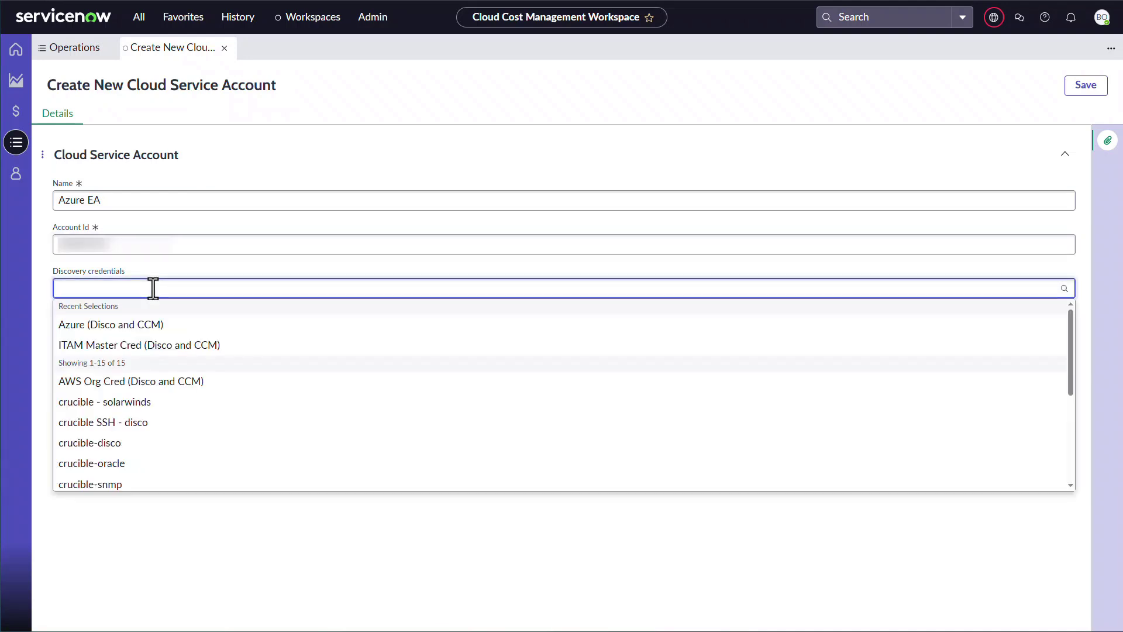
click(202, 325)
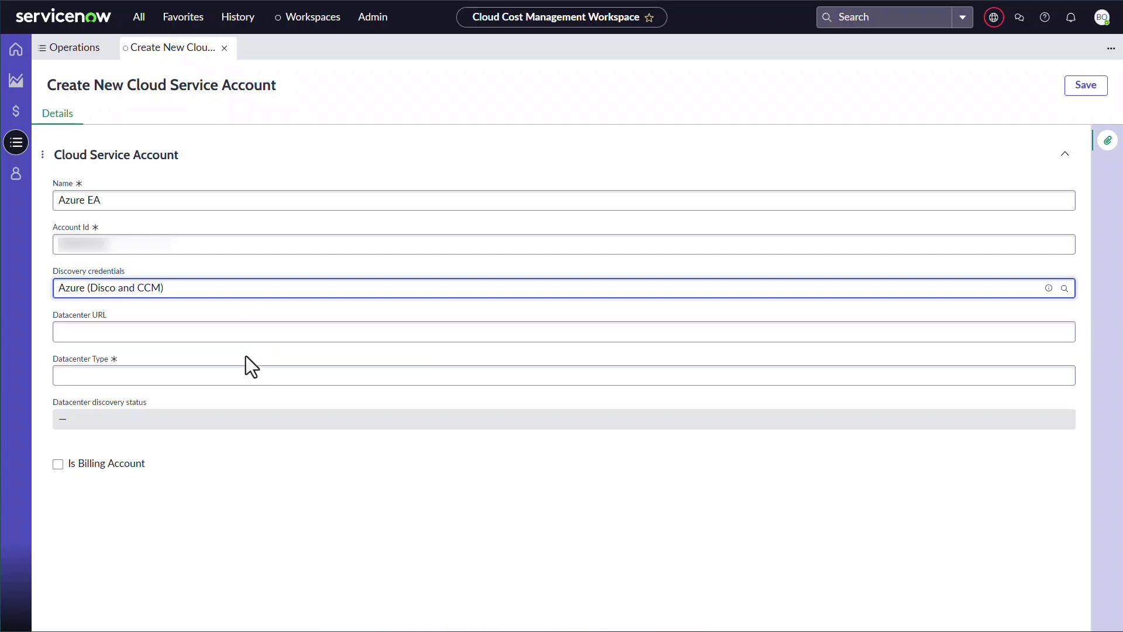
click(185, 375)
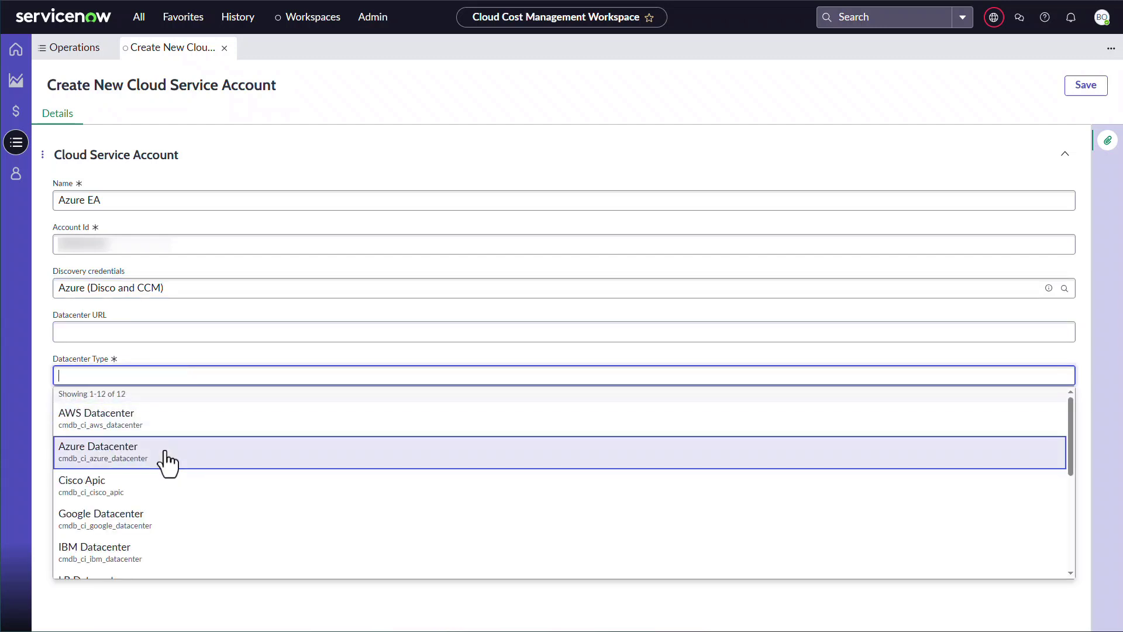
click(168, 462)
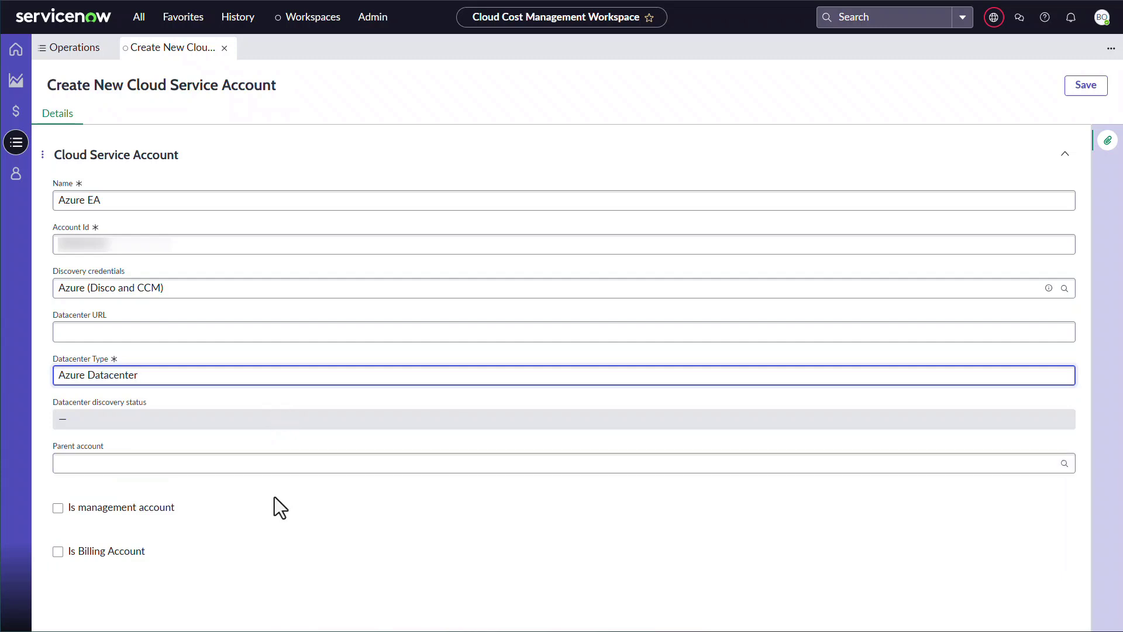
click(58, 551)
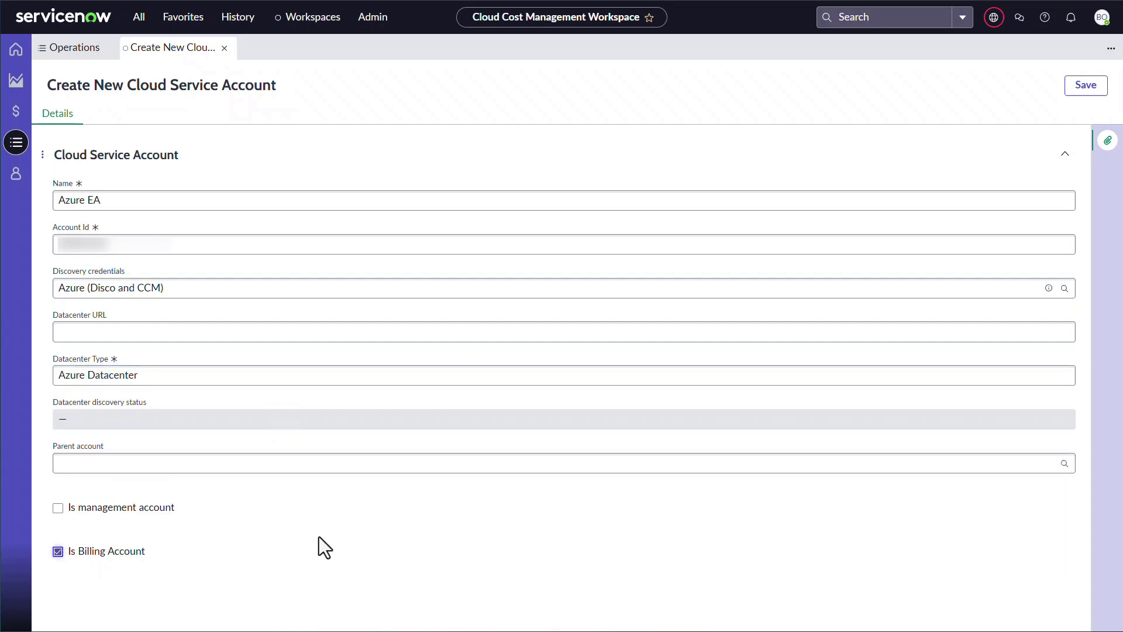
click(1086, 89)
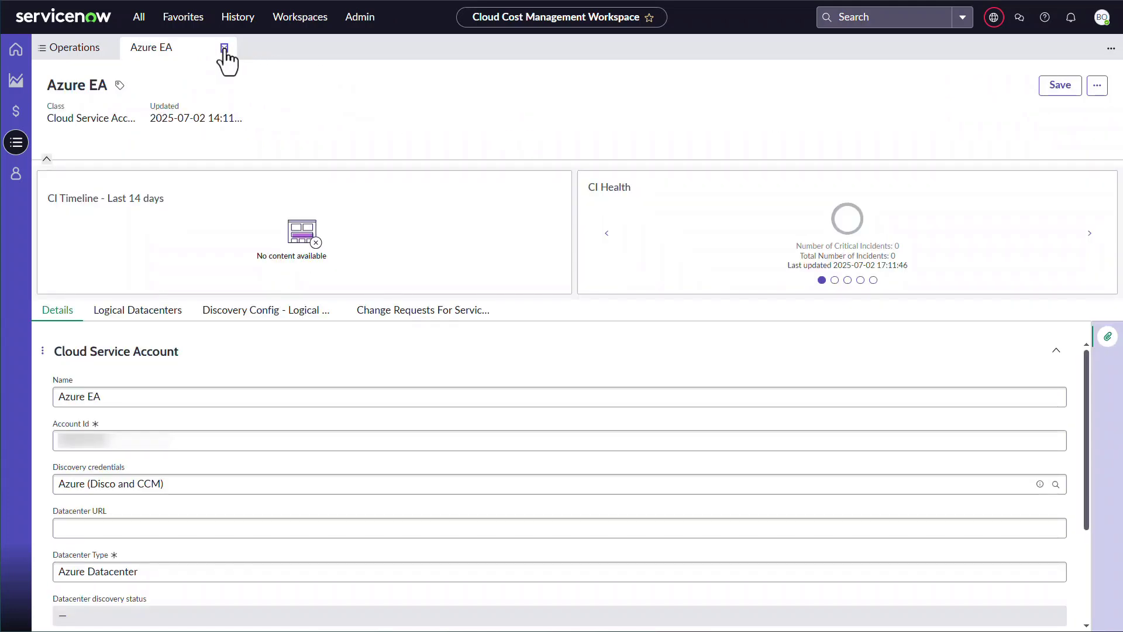
click(225, 48)
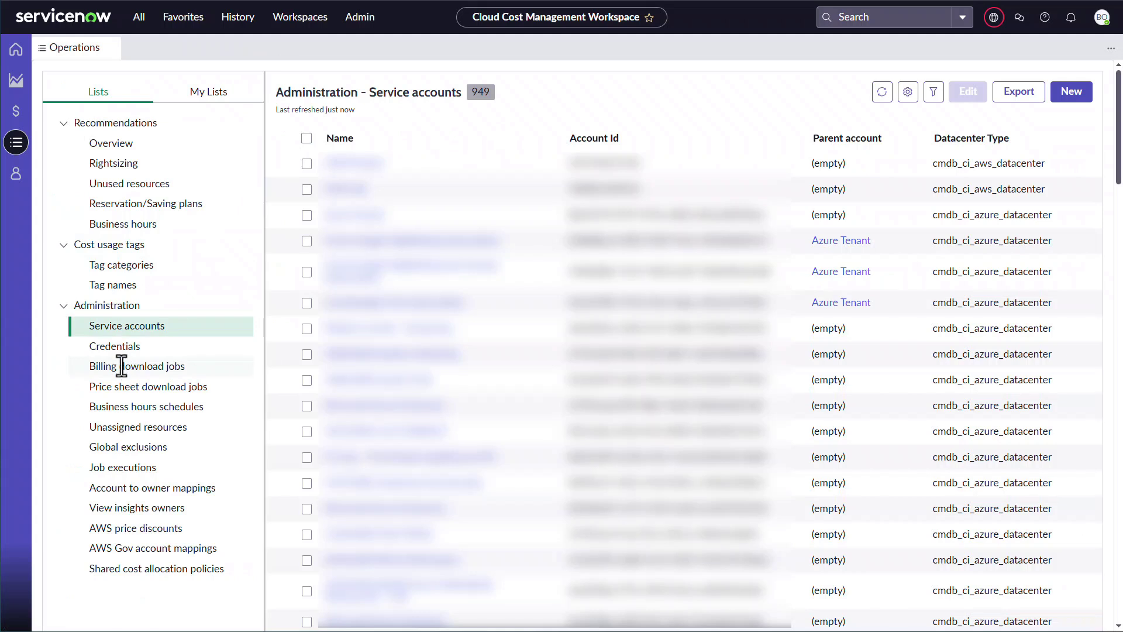
Start a new Azure billing download job named "Azure EA Billing Download Job" with its daily run hour set to 05
click(117, 367)
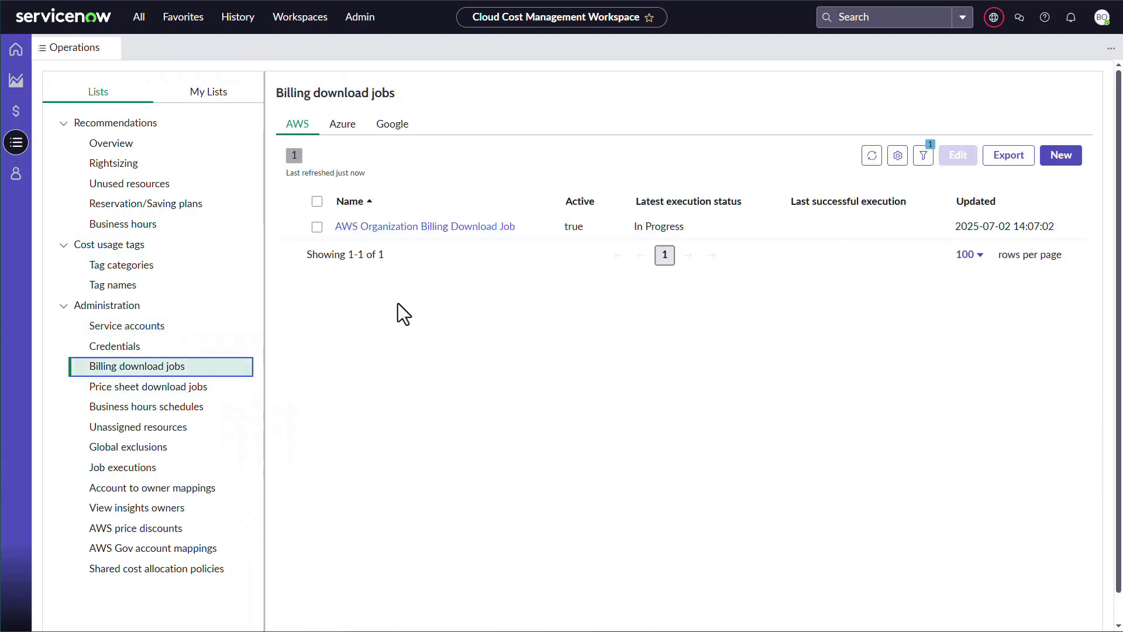
click(342, 124)
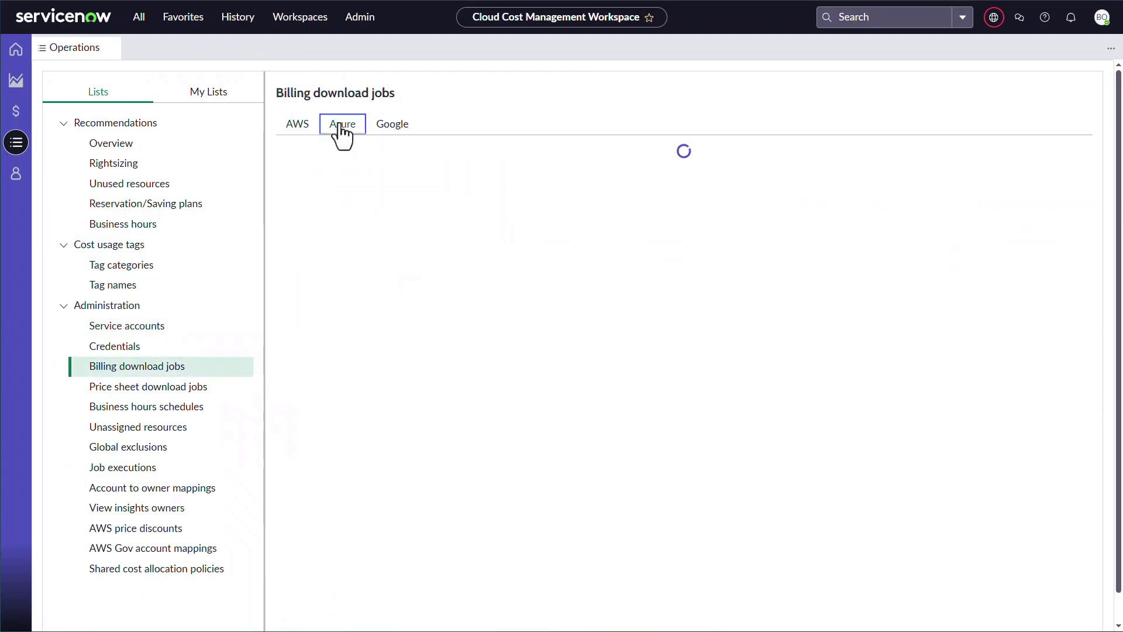
click(1056, 160)
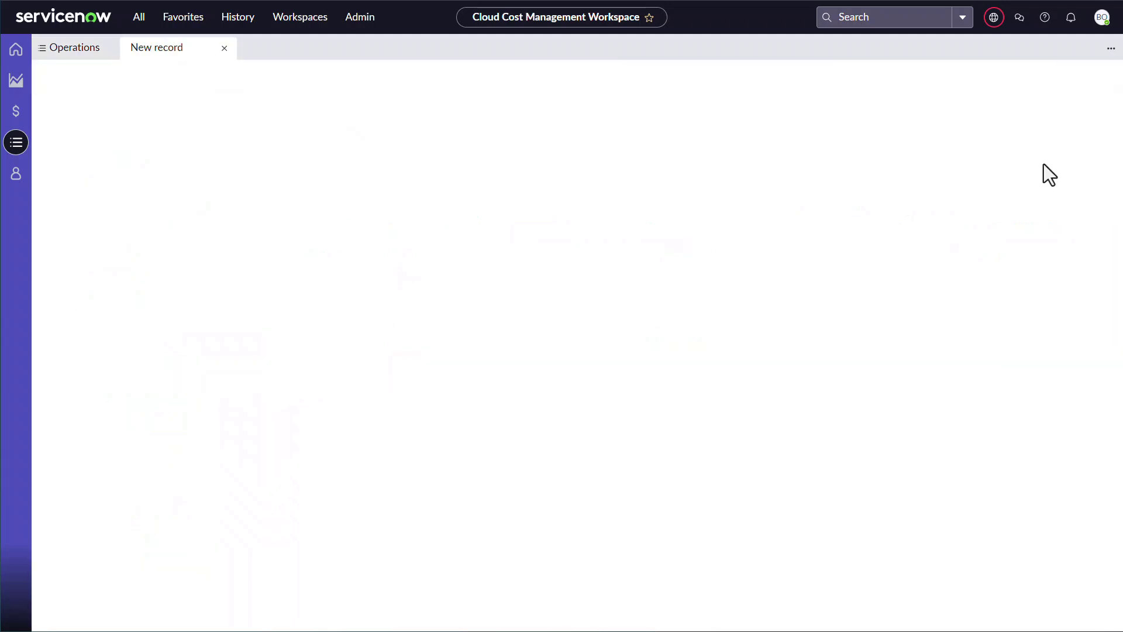
click(114, 203)
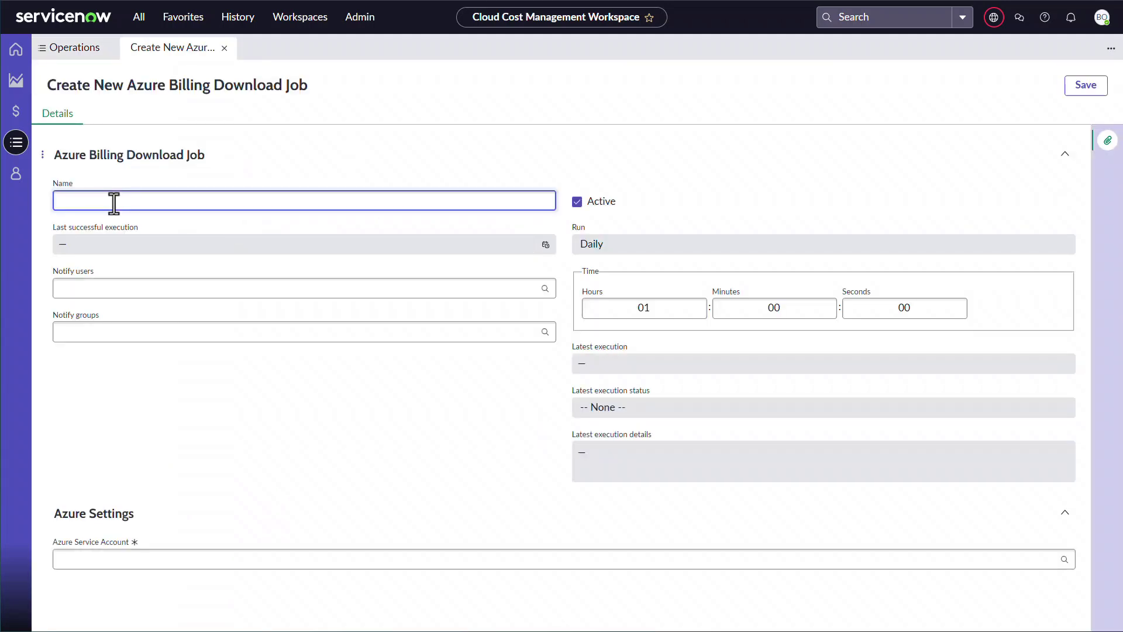
text(Azure EA Billing Download Job)
click(644, 306)
key(BackSpace)
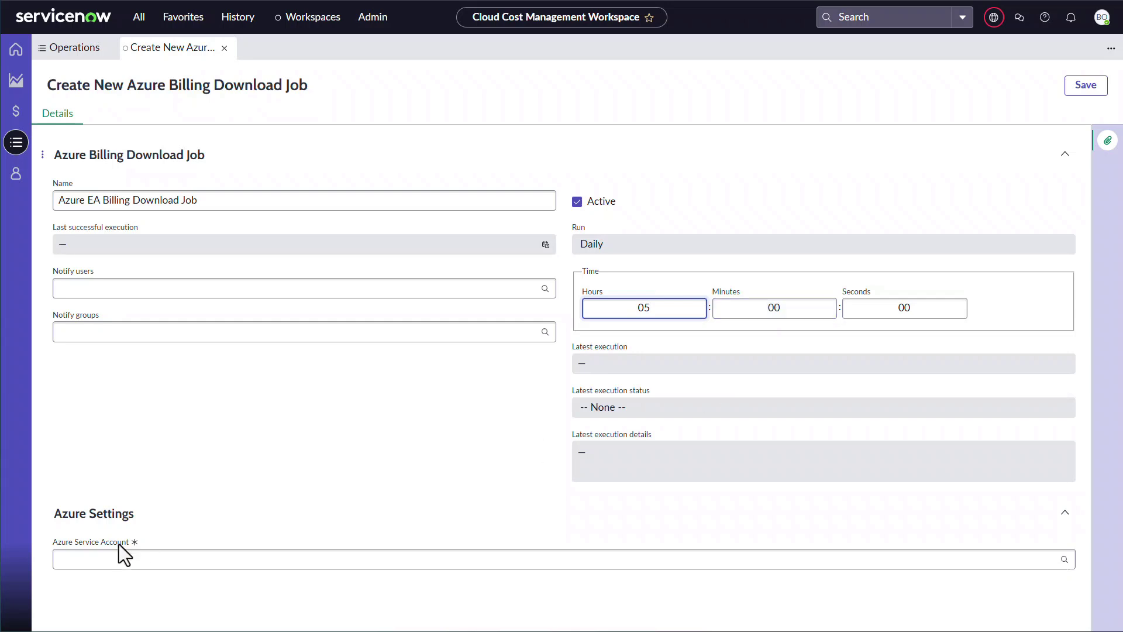
Assign Azure EA as the billing job's Azure service account and save the job
click(116, 560)
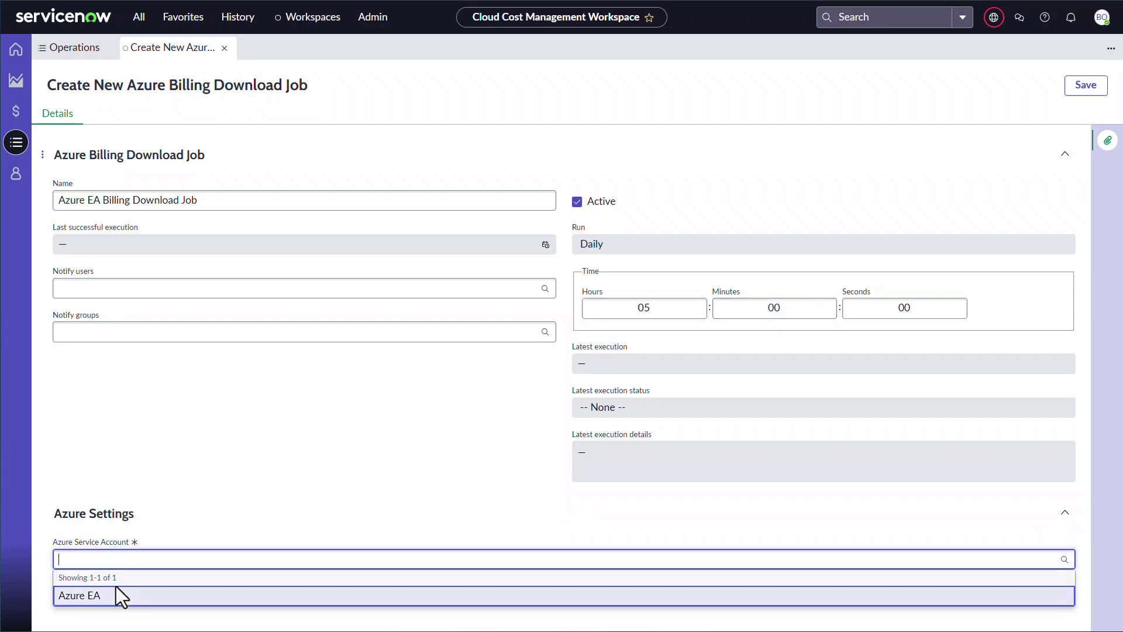
click(117, 596)
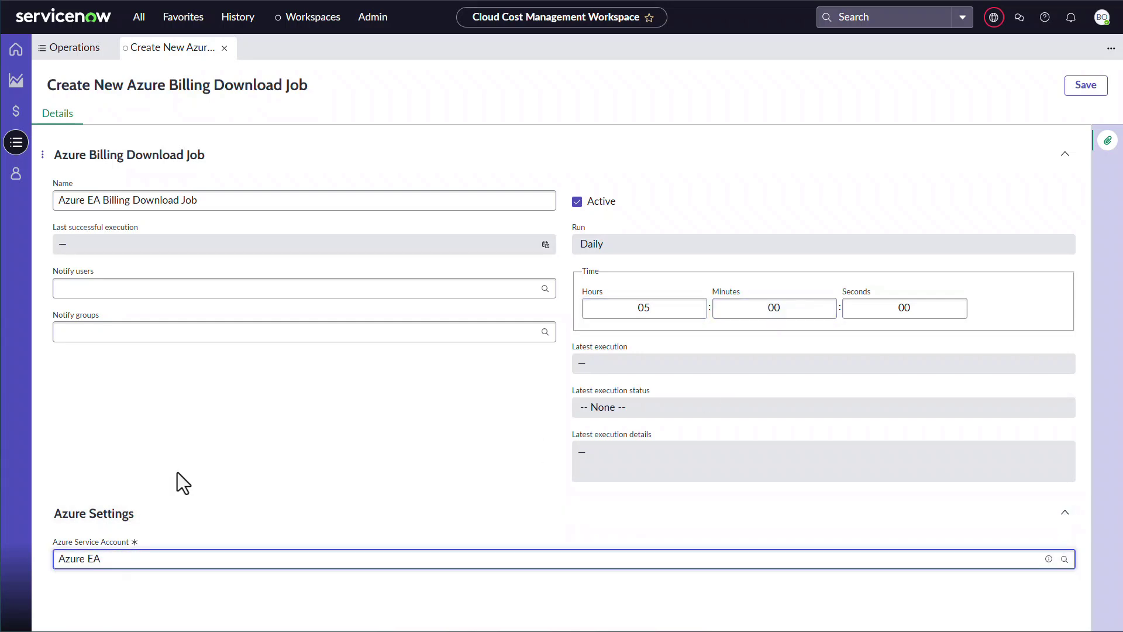
click(1087, 88)
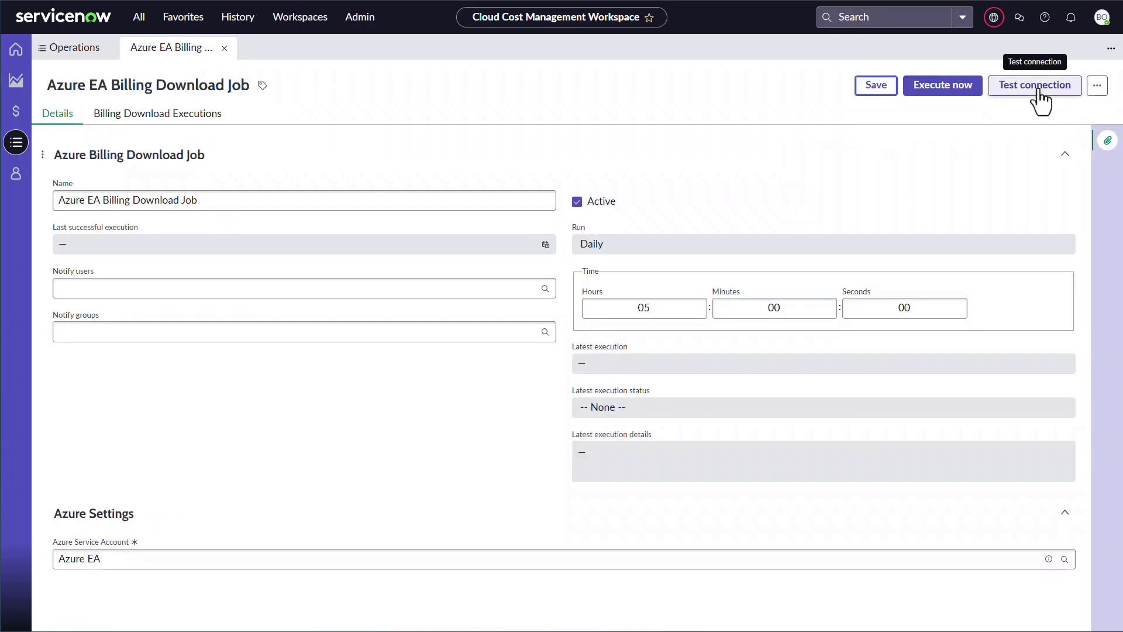
Test the Azure billing job's connection and execute its data download from 2025-07 to 2025-07, refreshing and closing the record
click(1039, 88)
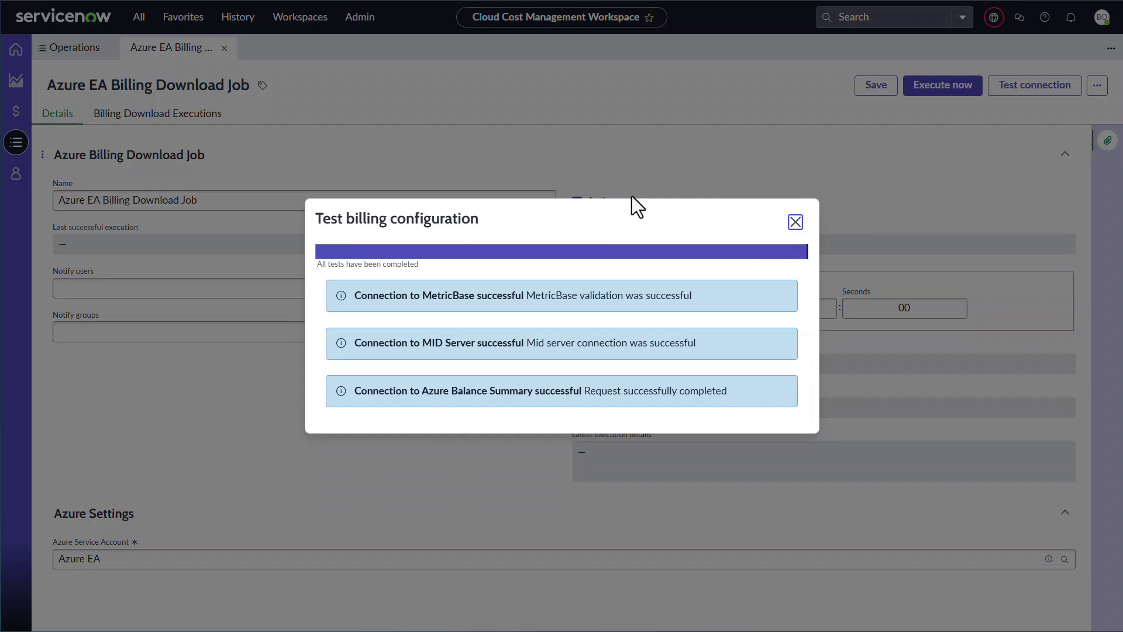
click(795, 222)
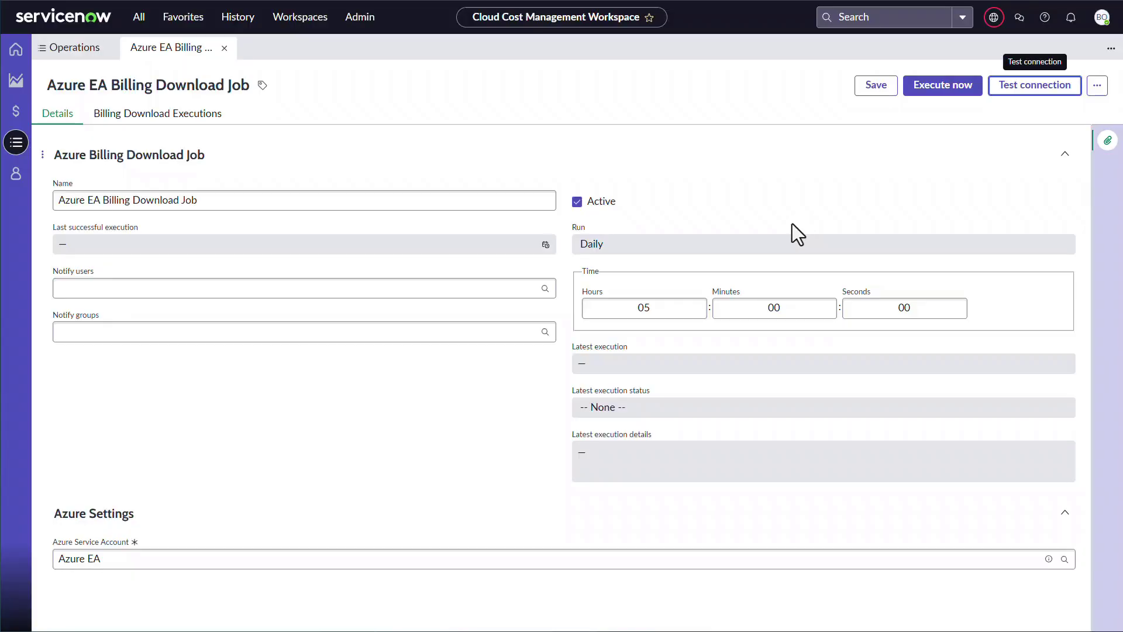
click(939, 89)
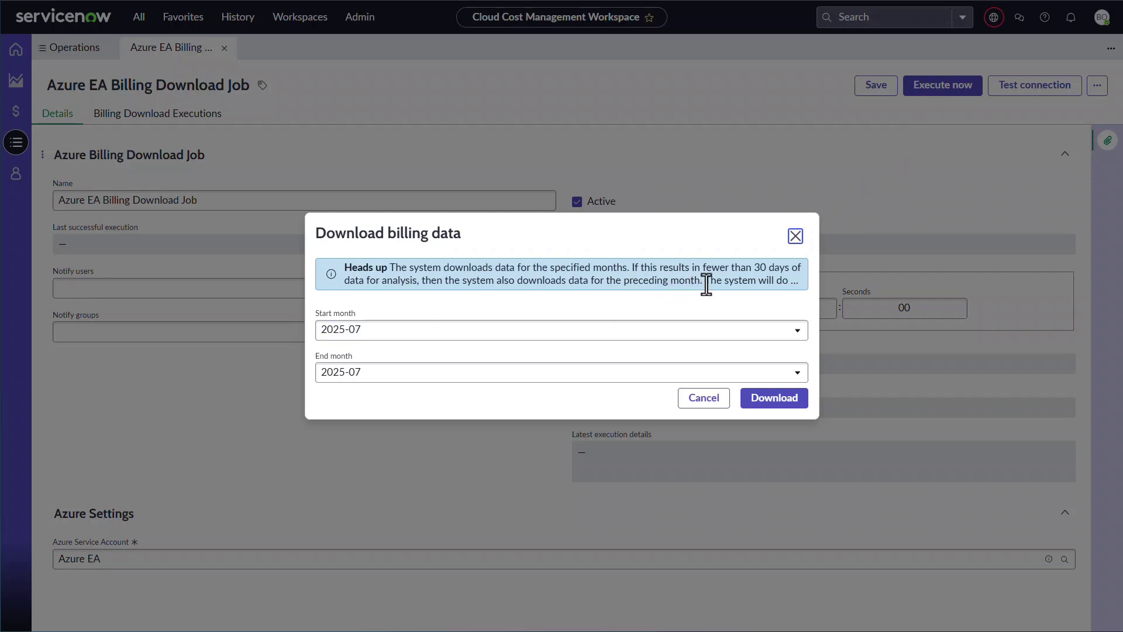
click(772, 400)
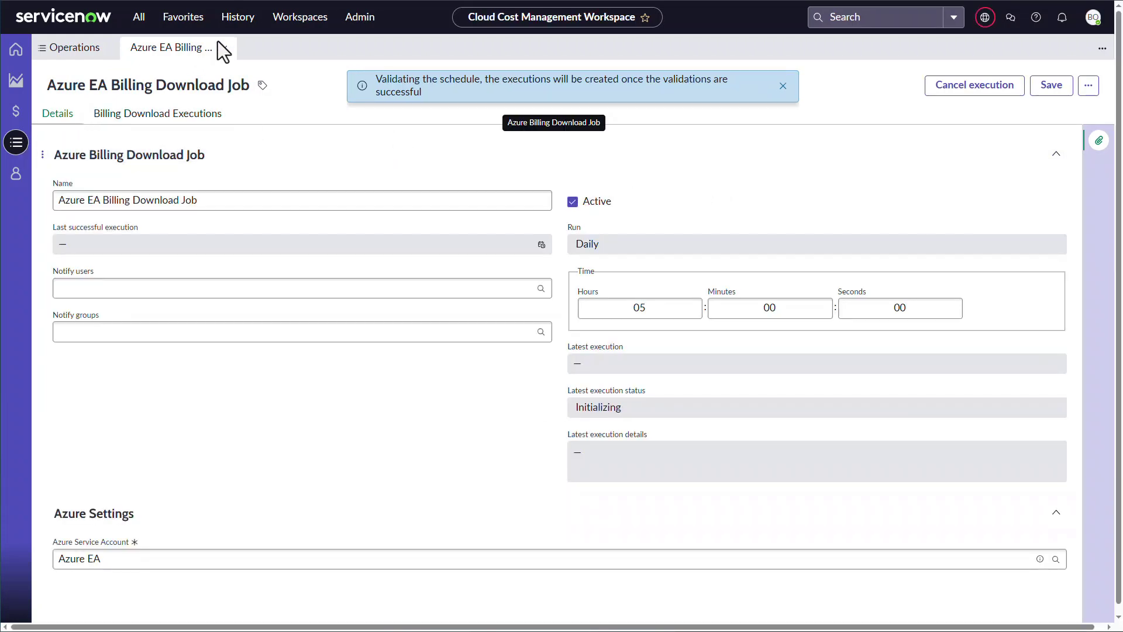
key(F5)
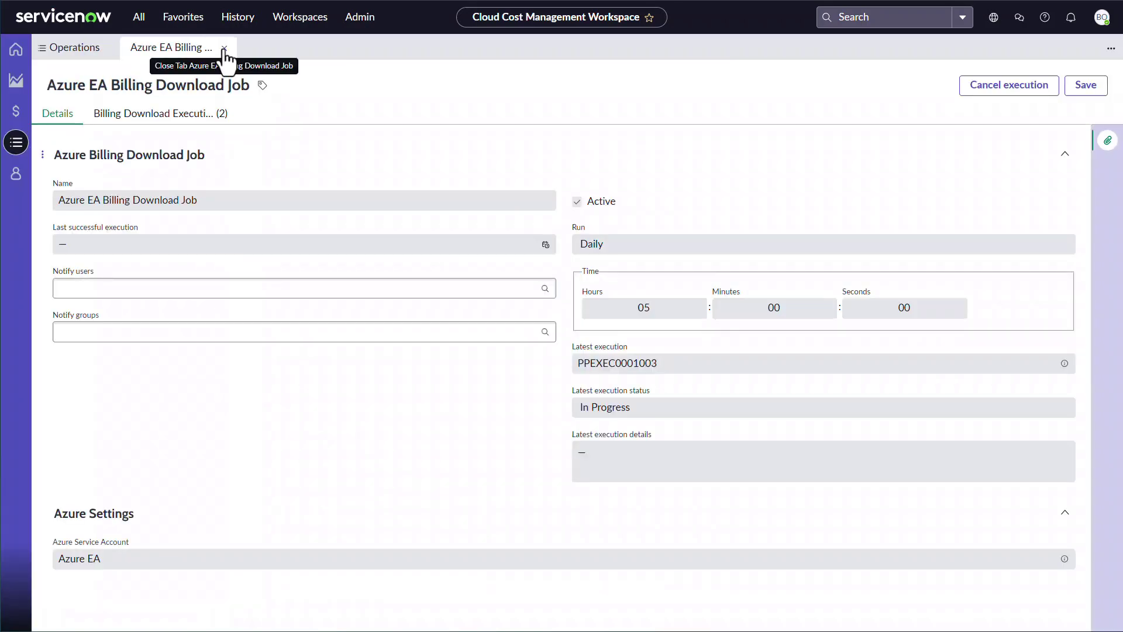
click(224, 49)
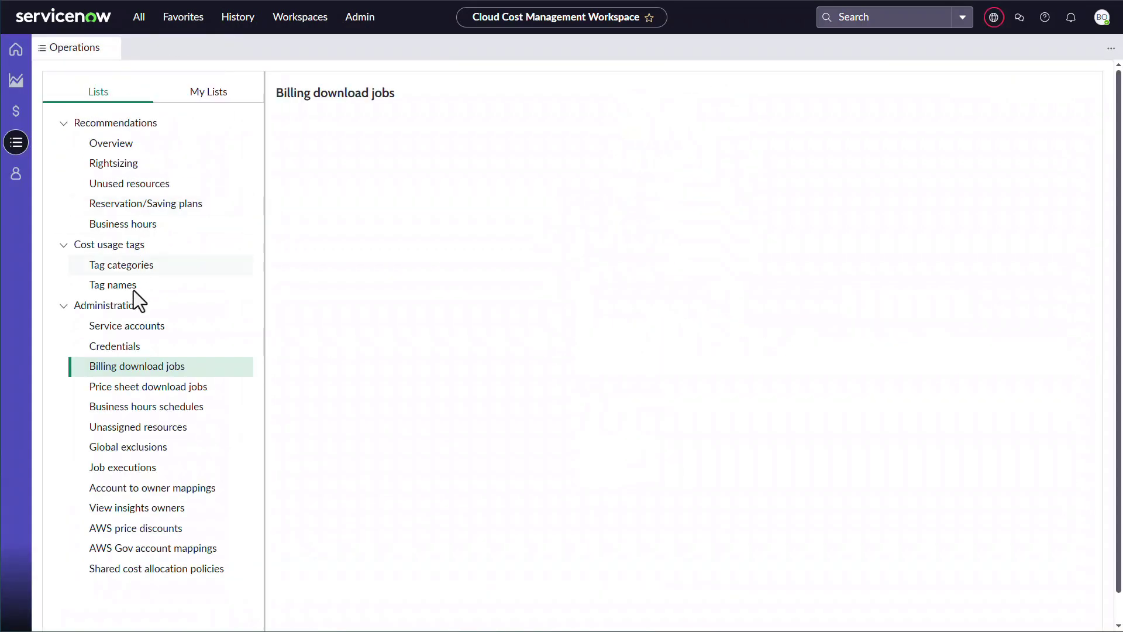
Start a new price sheet download job named "Azure Price Sheet Download Job" with provider Azure, downloading the Compute price sheet
click(116, 387)
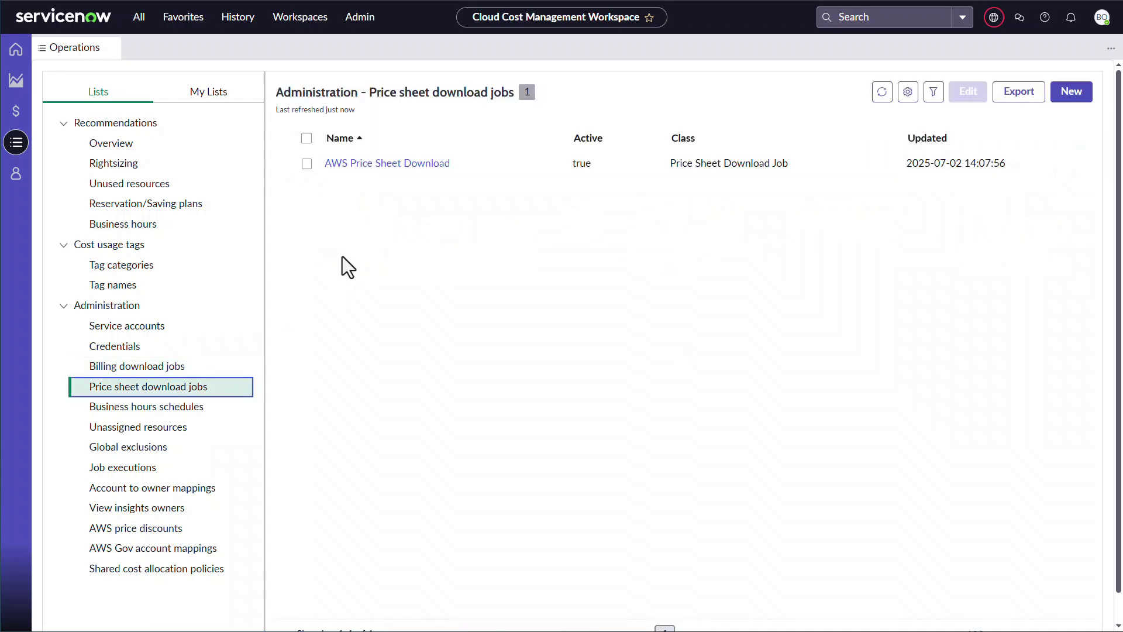
click(1068, 95)
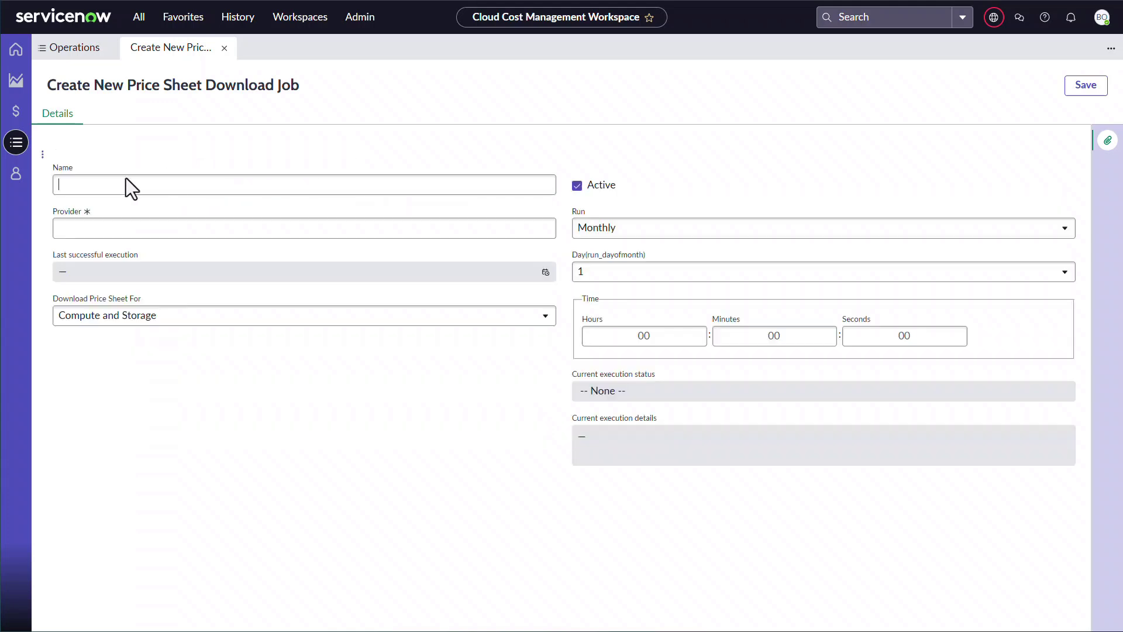
click(113, 201)
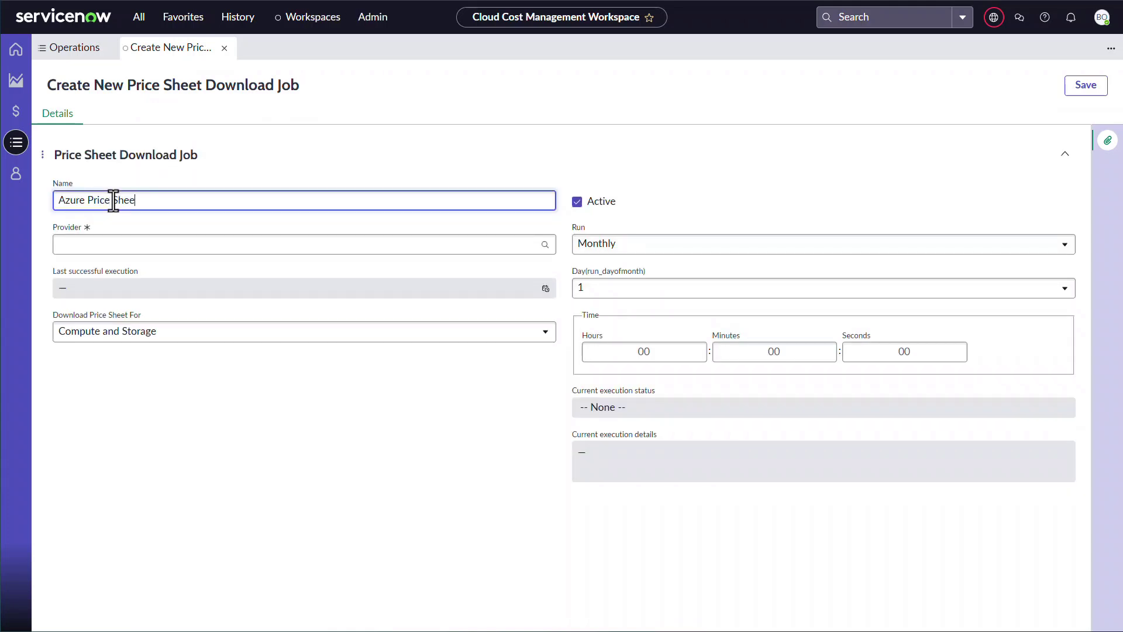
text(Azure Price Sheet Download Job)
click(102, 243)
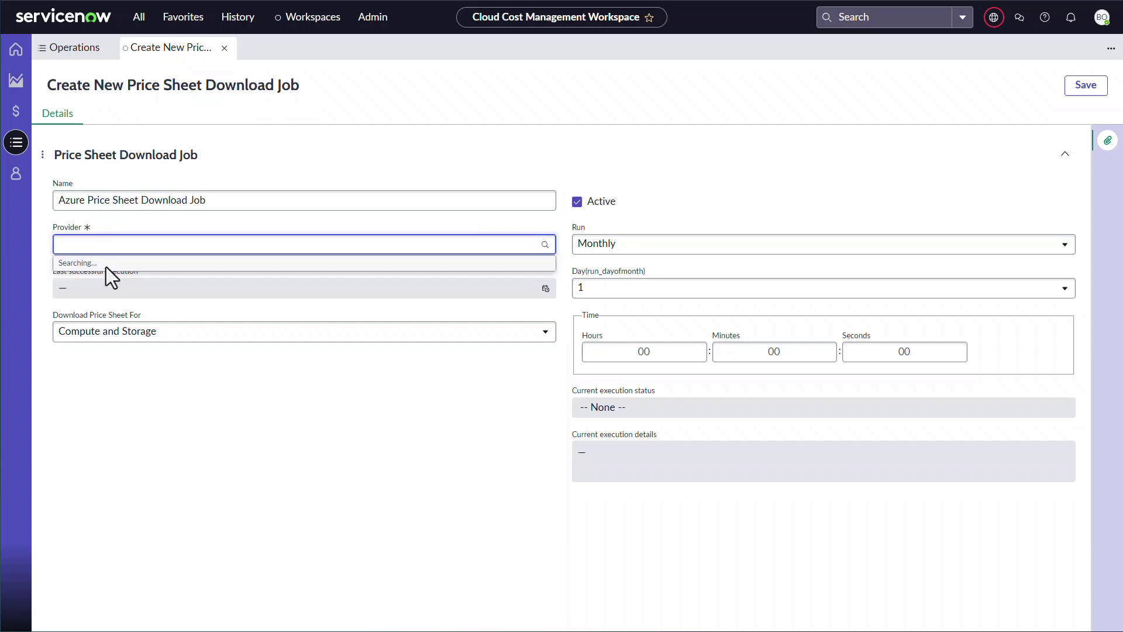
click(105, 319)
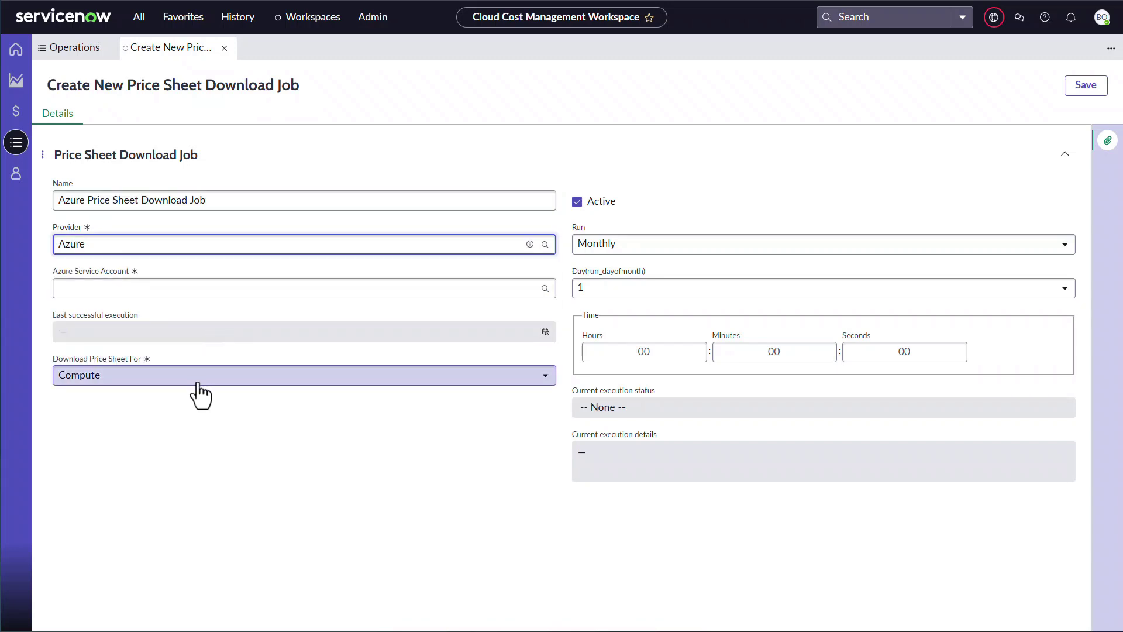
click(193, 379)
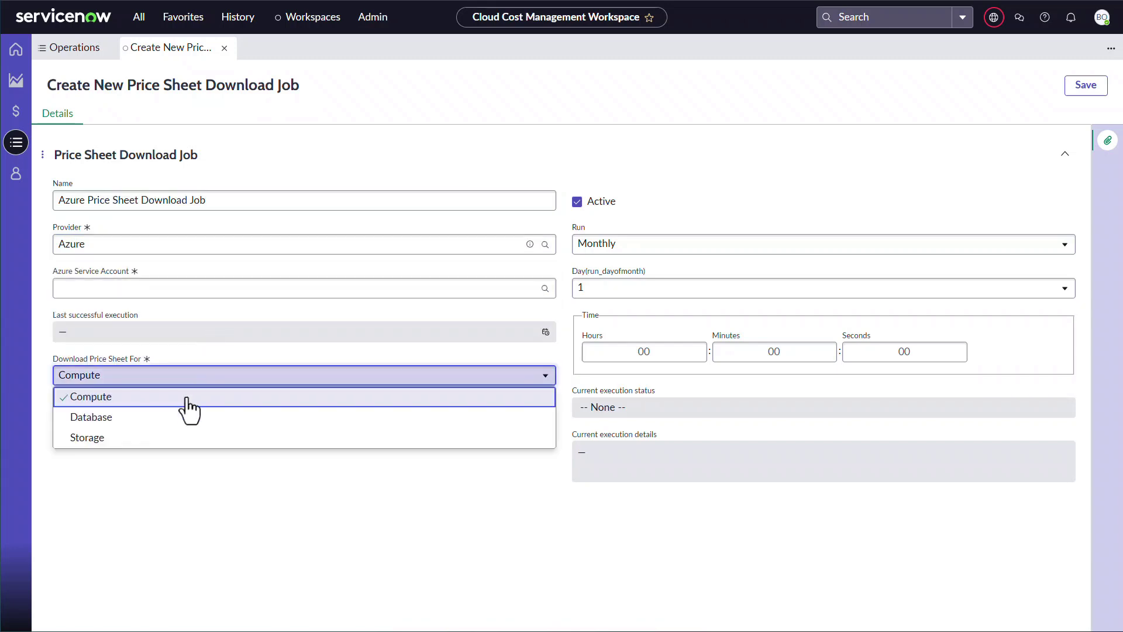
click(233, 400)
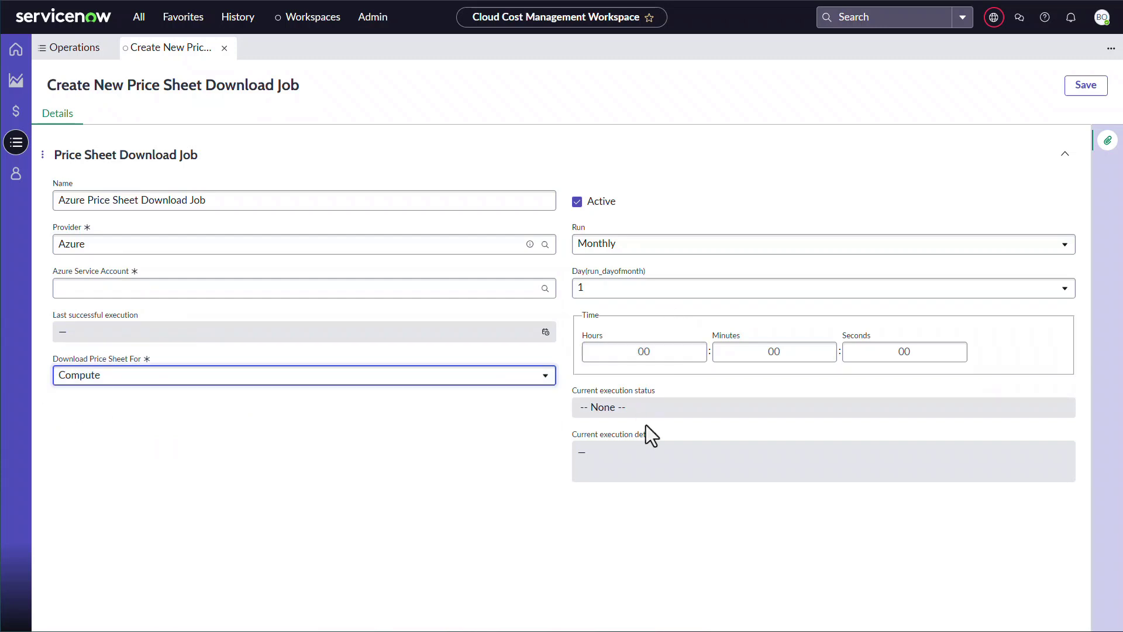
Set the monthly run hour to 01, assign Azure EA as the Azure service account, and save the price sheet job
click(644, 354)
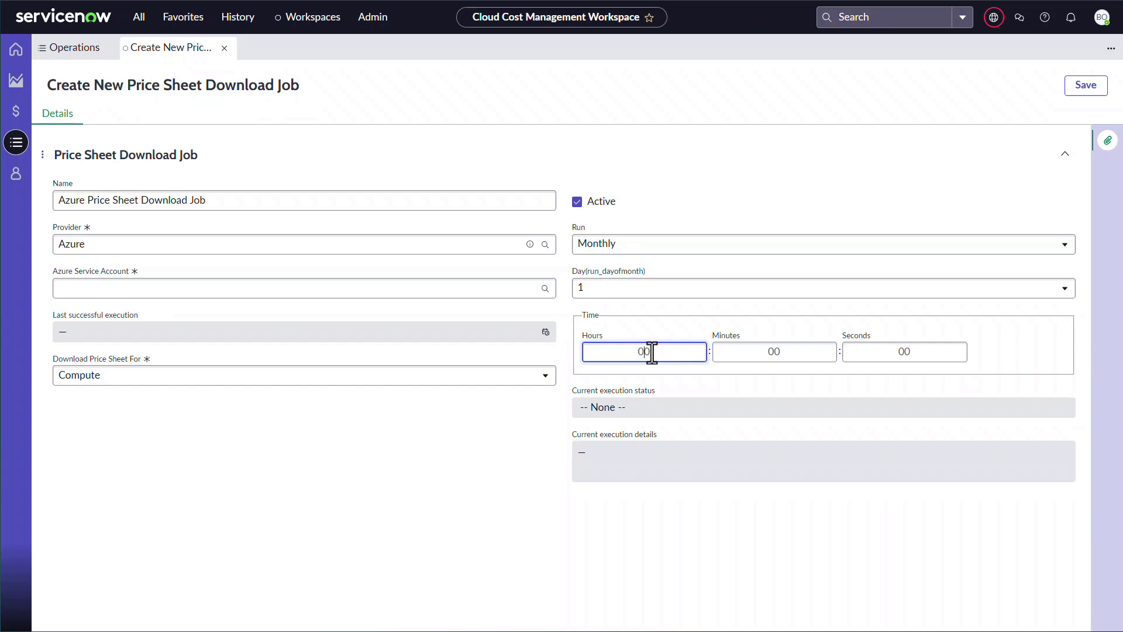
text(1)
click(773, 137)
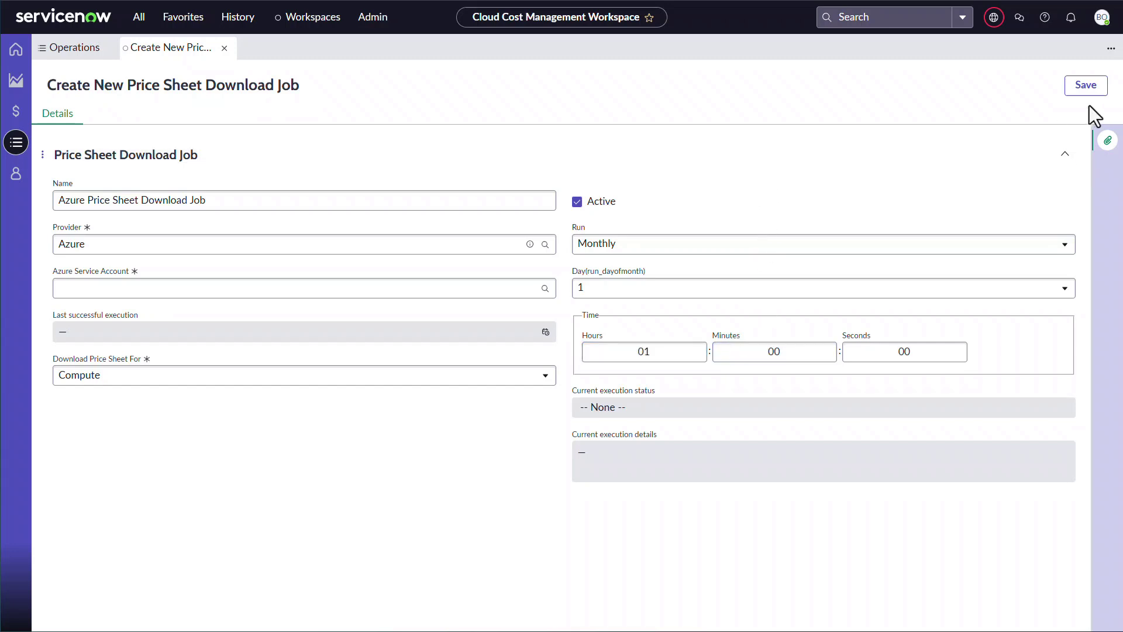
click(1086, 96)
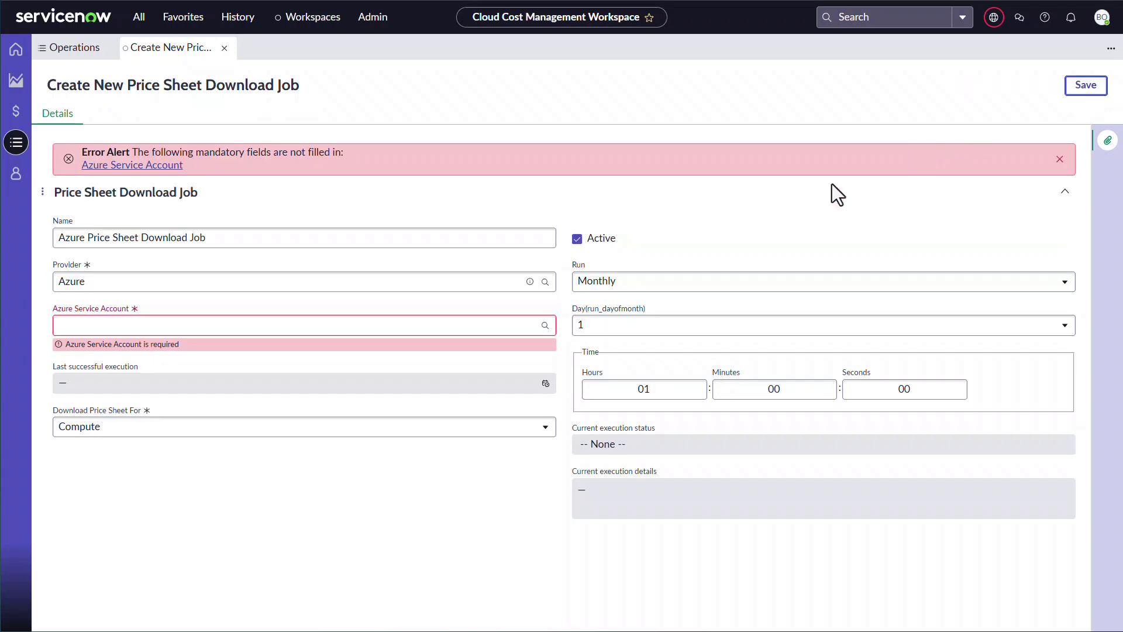
click(152, 327)
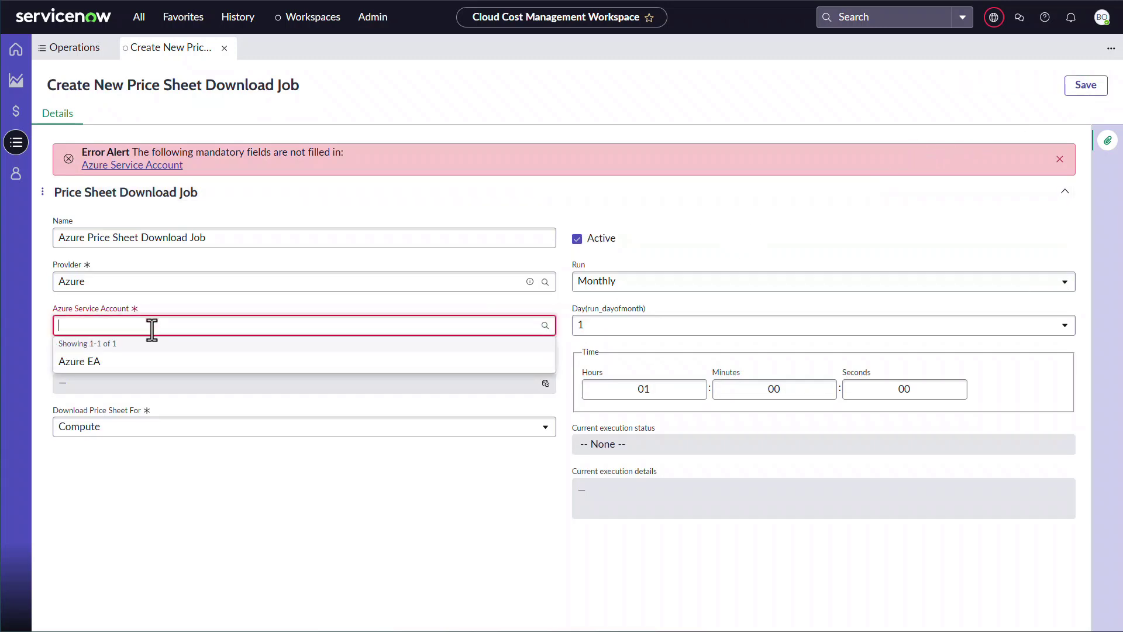
click(145, 361)
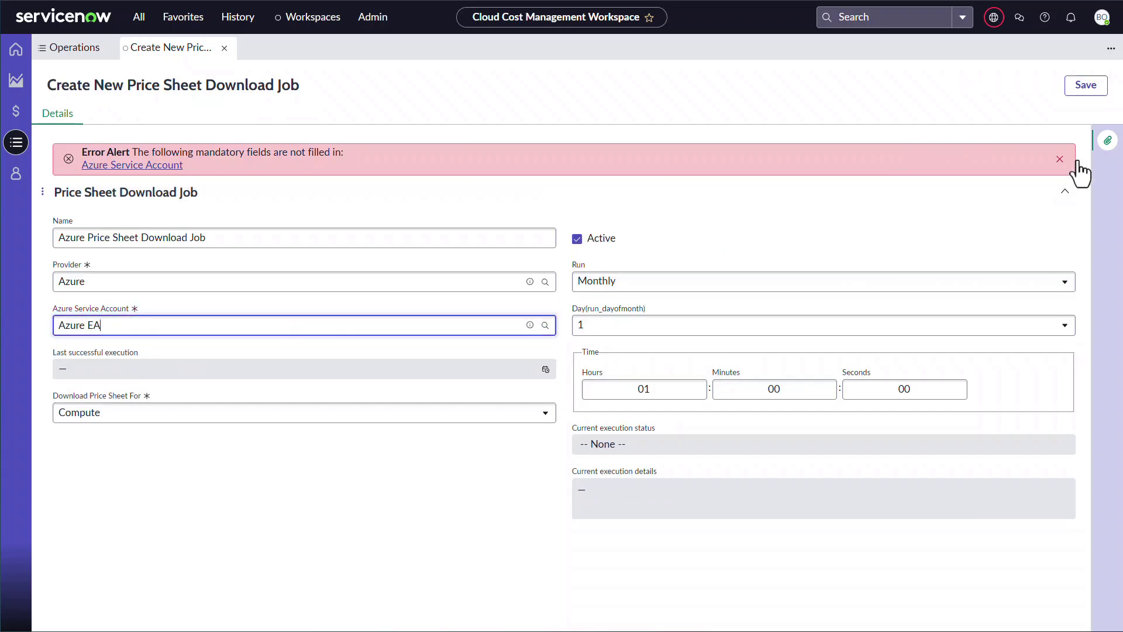
click(1094, 88)
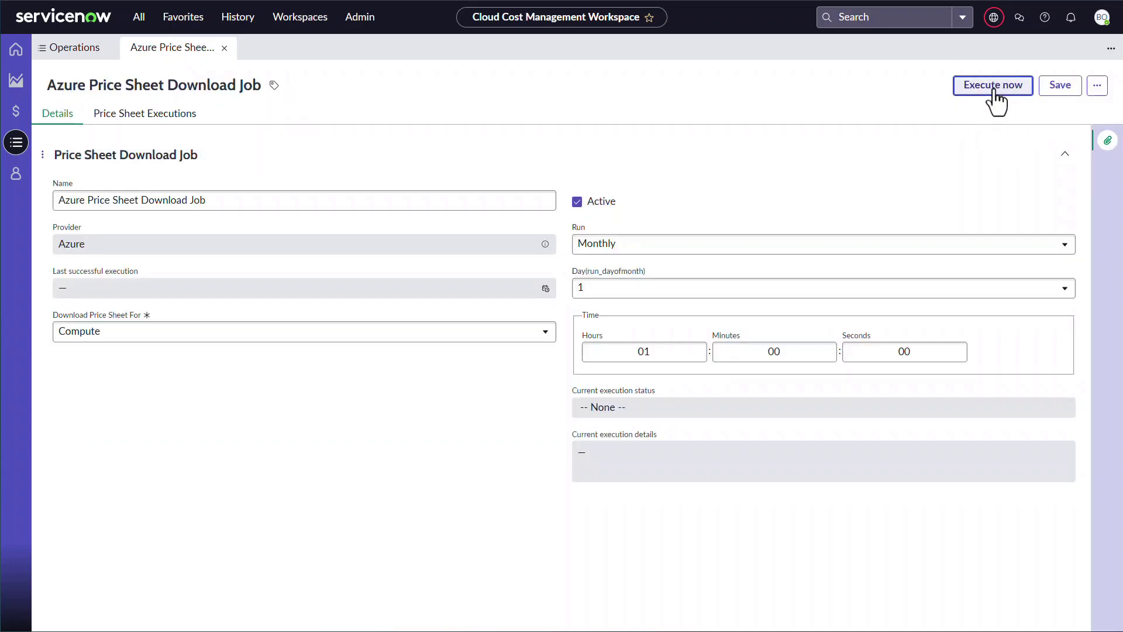
Execute the Azure Compute price sheet download immediately and close the job record
click(996, 100)
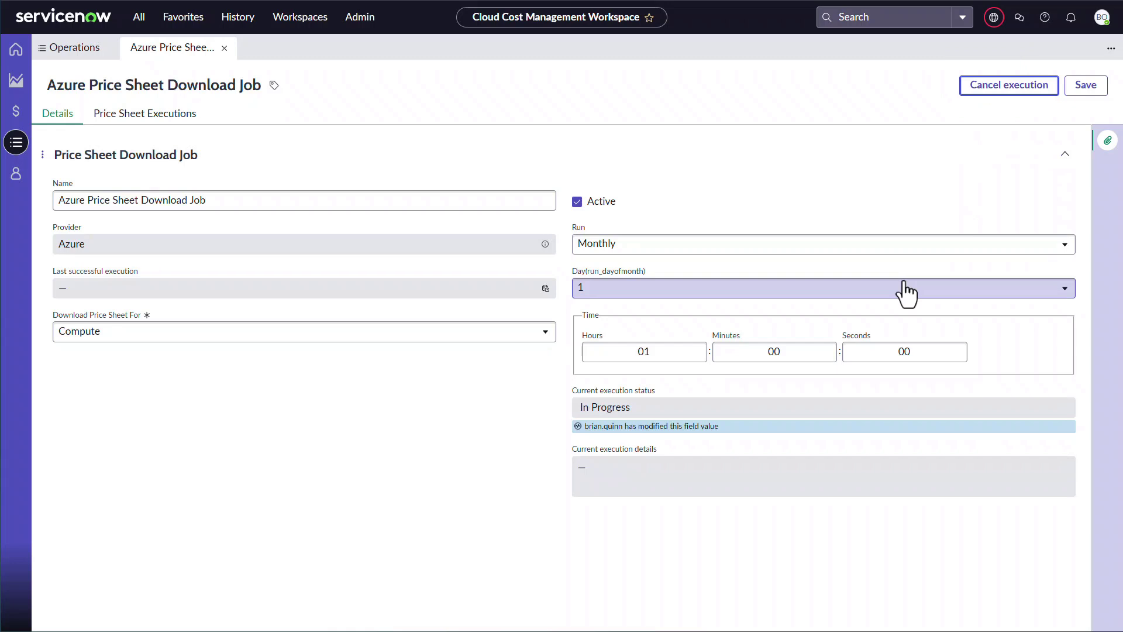
click(390, 333)
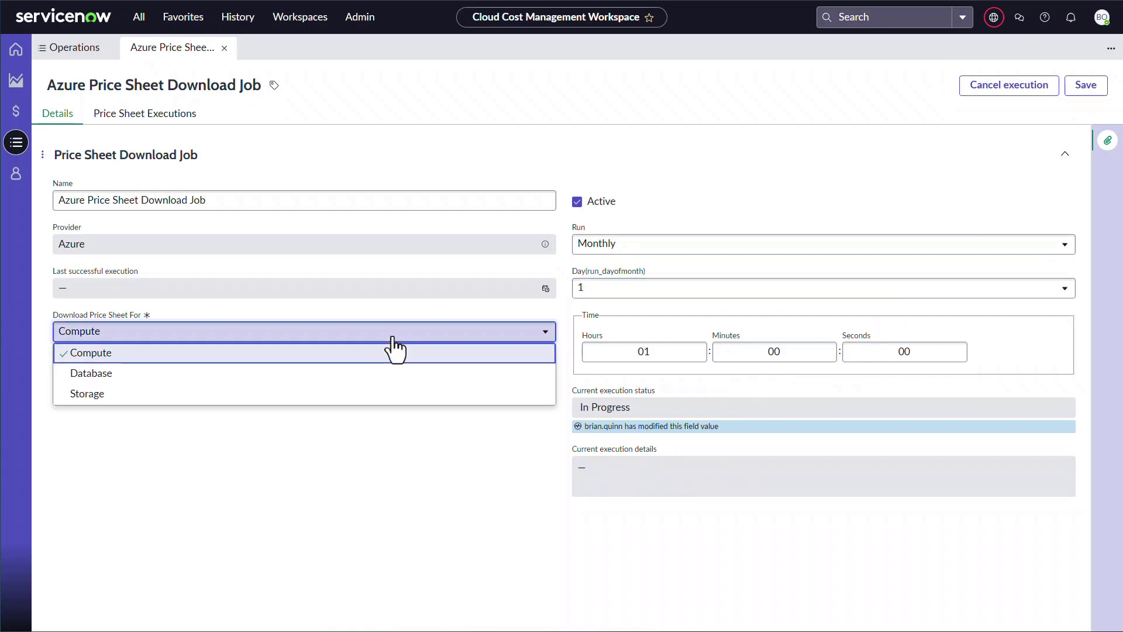
click(374, 471)
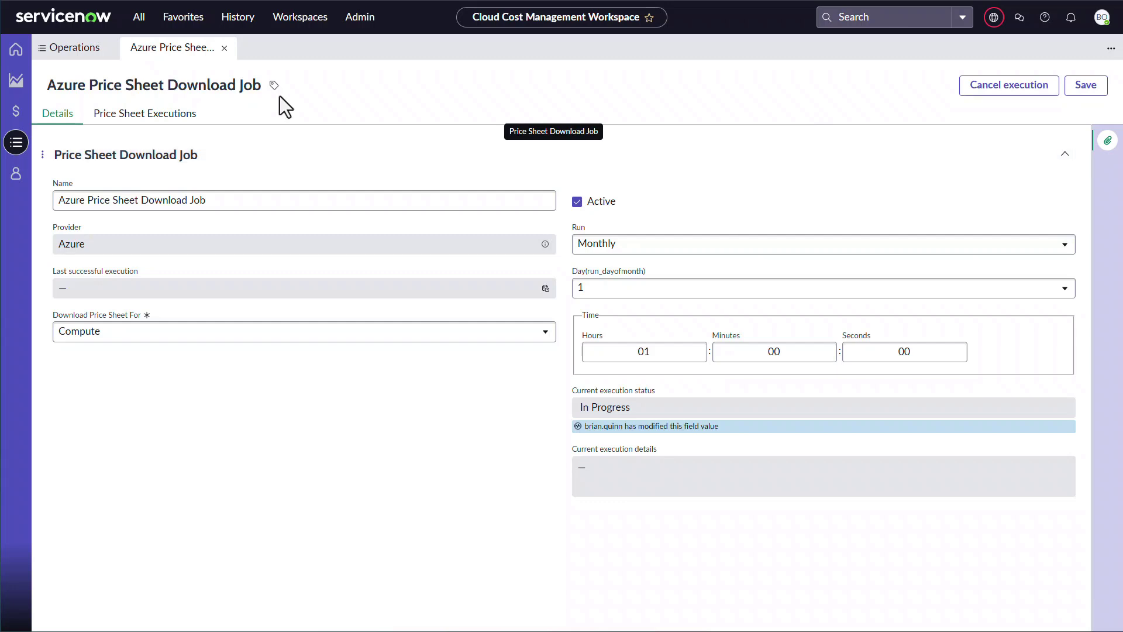
click(224, 50)
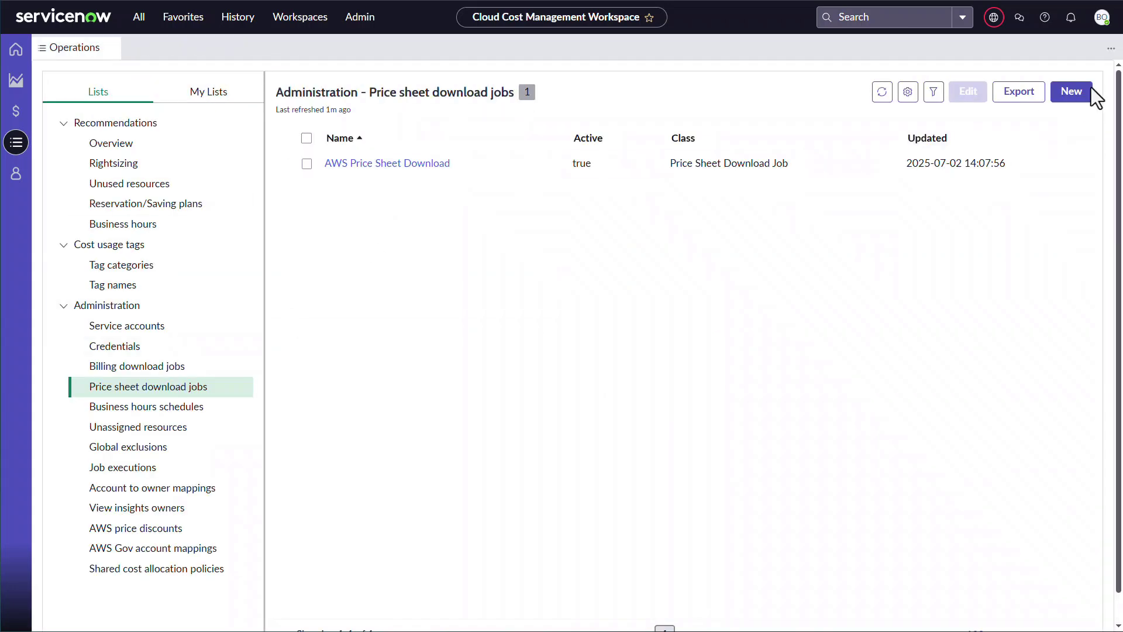
Start a new price sheet download job named "Azure Price Sheet Download Job (Database)" with Azure as its provider
click(1089, 89)
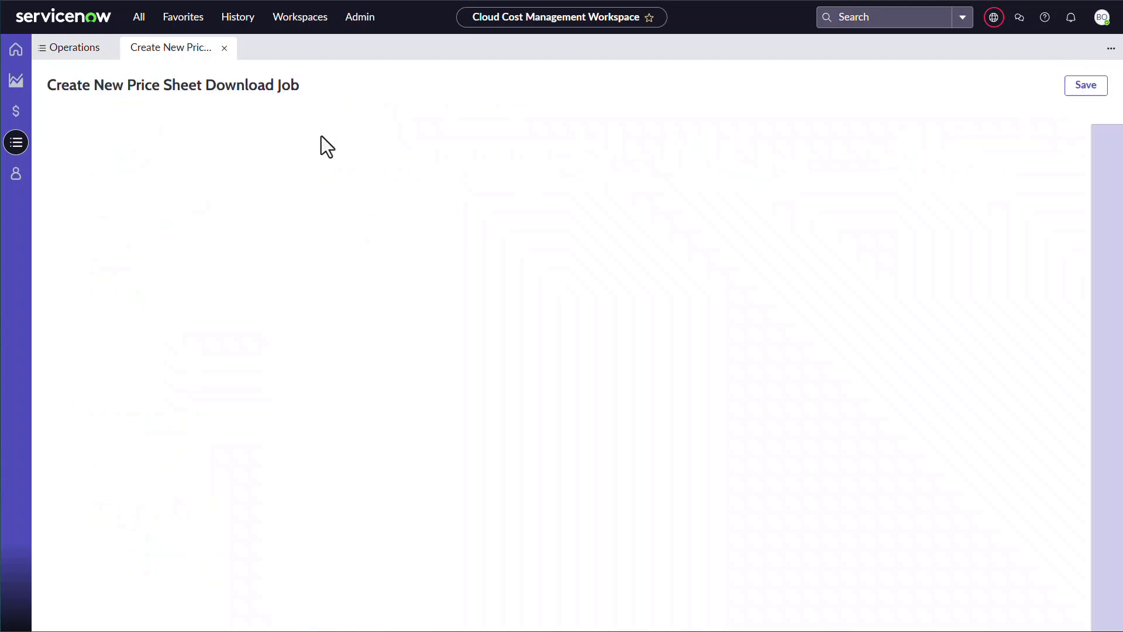
click(138, 192)
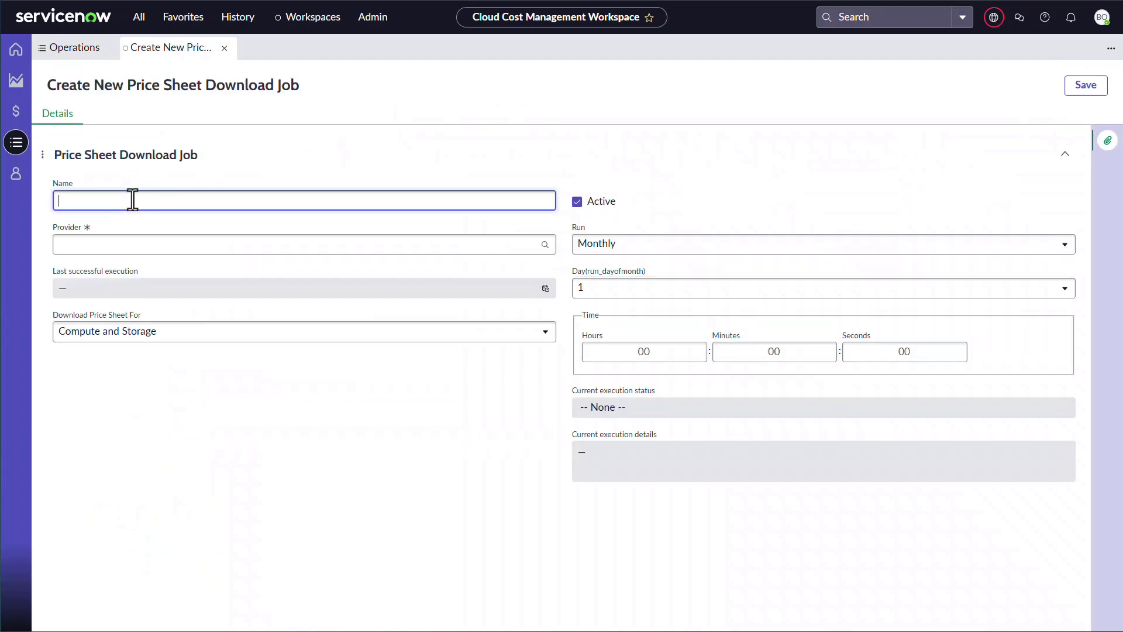
text(Azure Price Sheet Download Job (D)
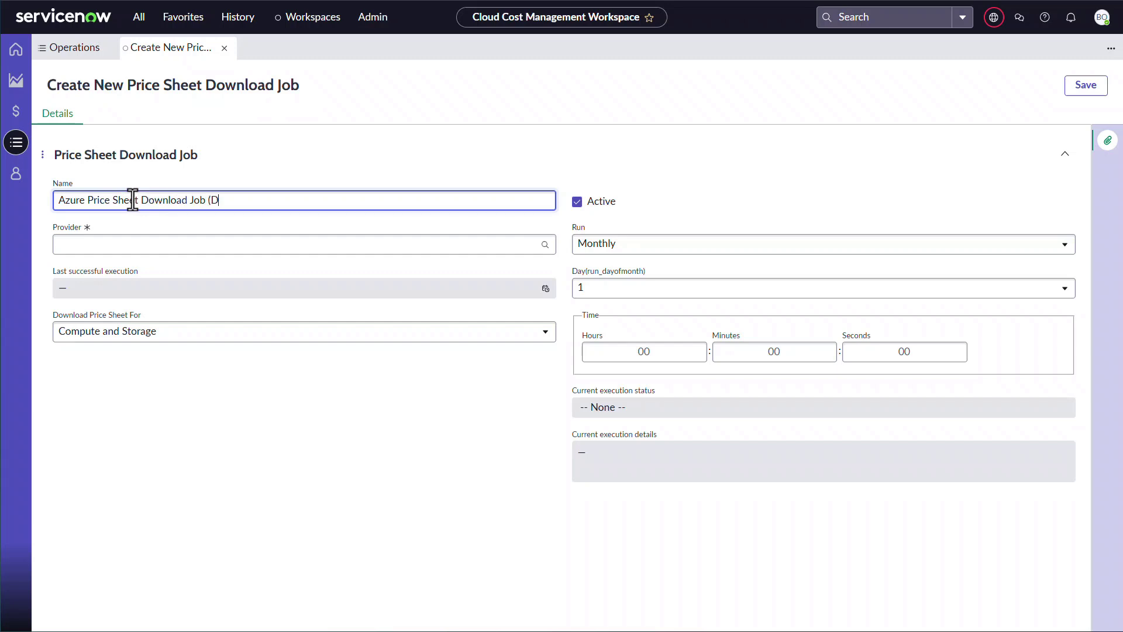
text(atabase))
click(186, 246)
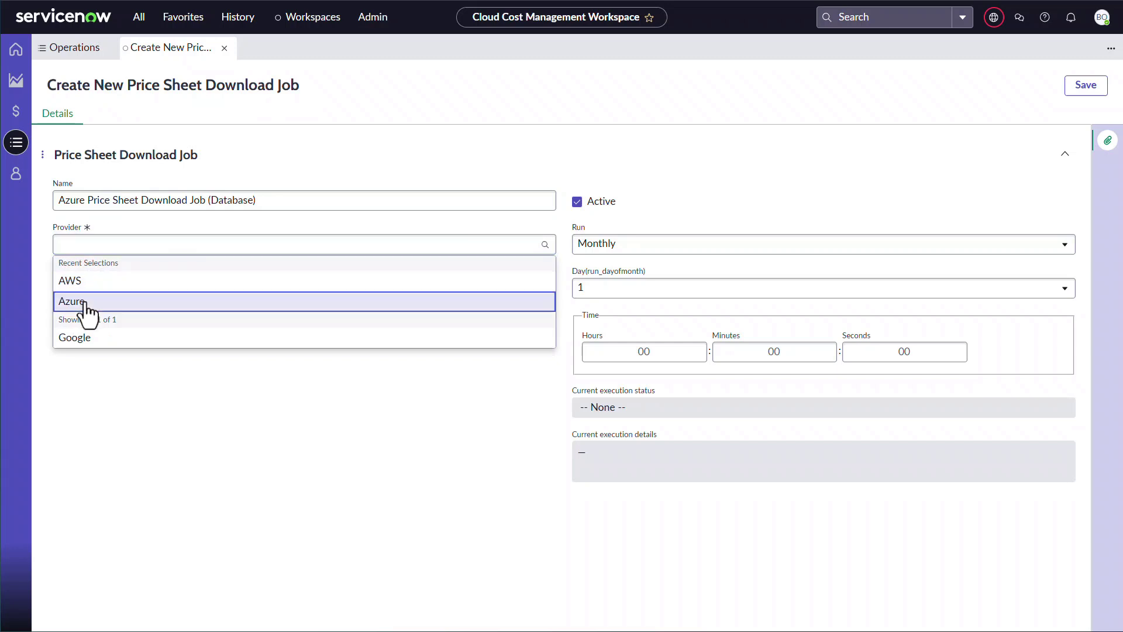
click(82, 302)
Assign Azure EA as the new job's Azure service account and choose Database as the price sheet to download
click(106, 289)
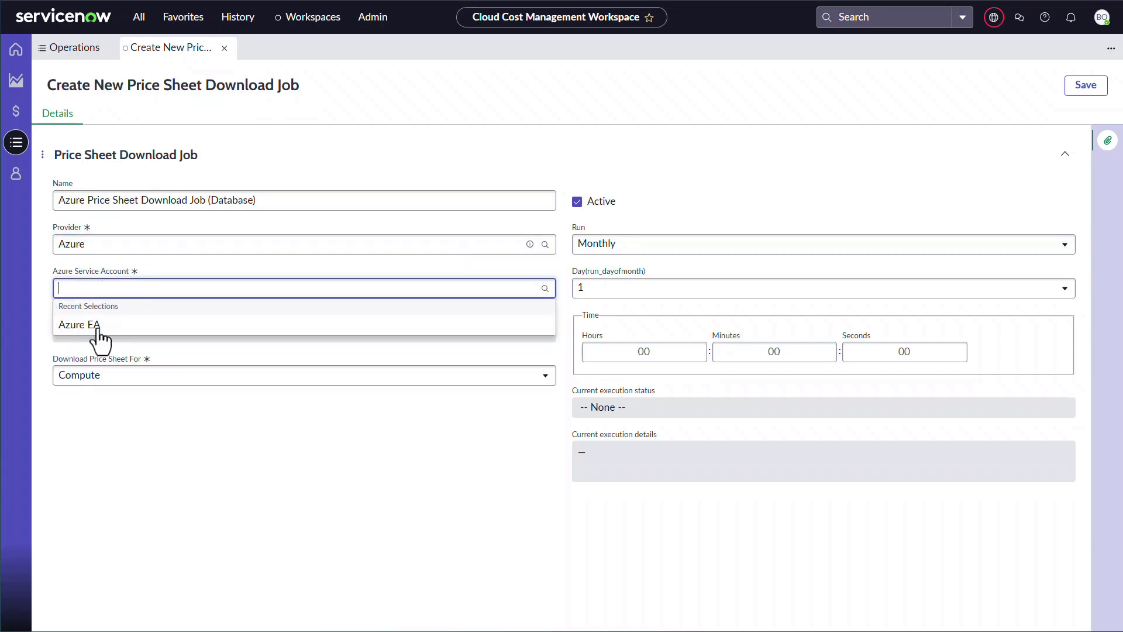
click(89, 325)
click(170, 376)
click(166, 418)
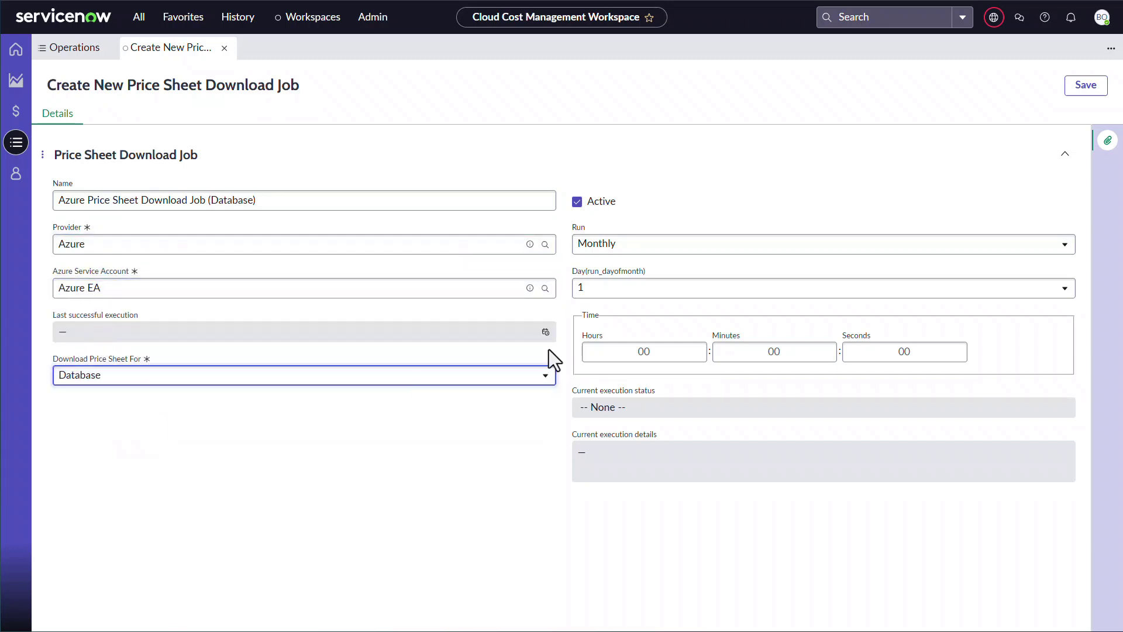
Set the Database price sheet job's run time to 01:30, then save and close the record
click(646, 353)
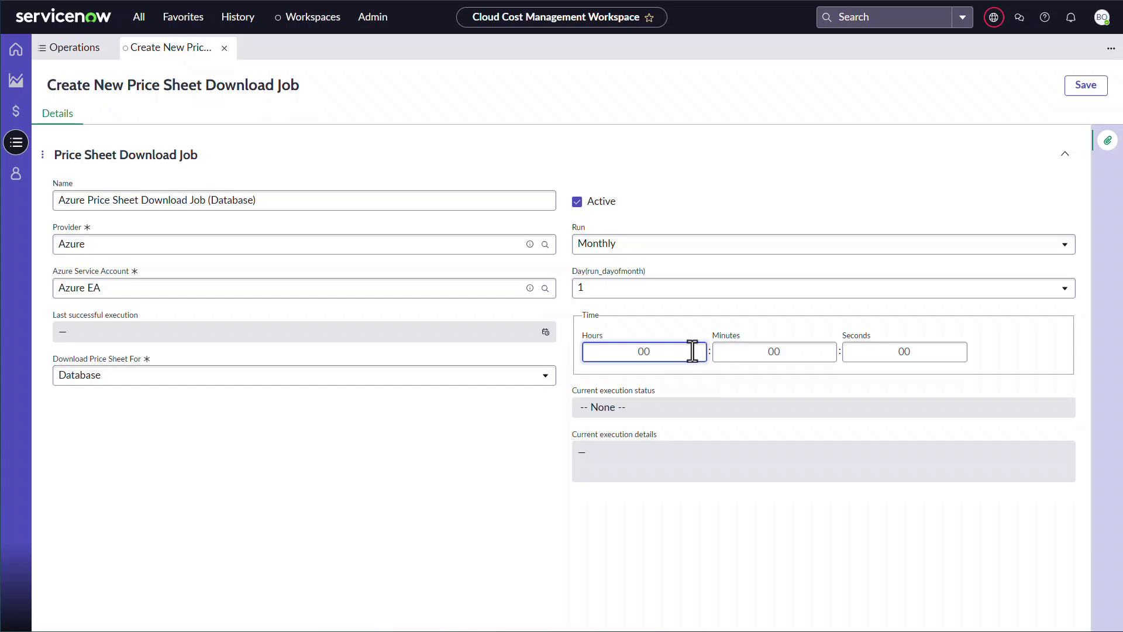
text(1)
click(755, 352)
text(3)
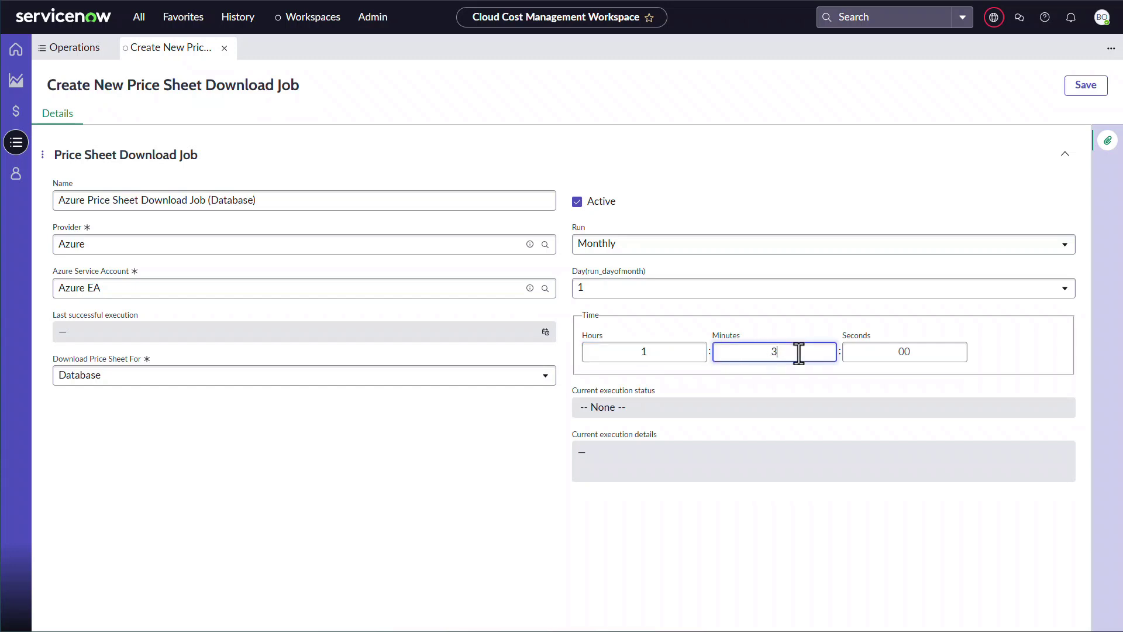
text(0)
click(805, 202)
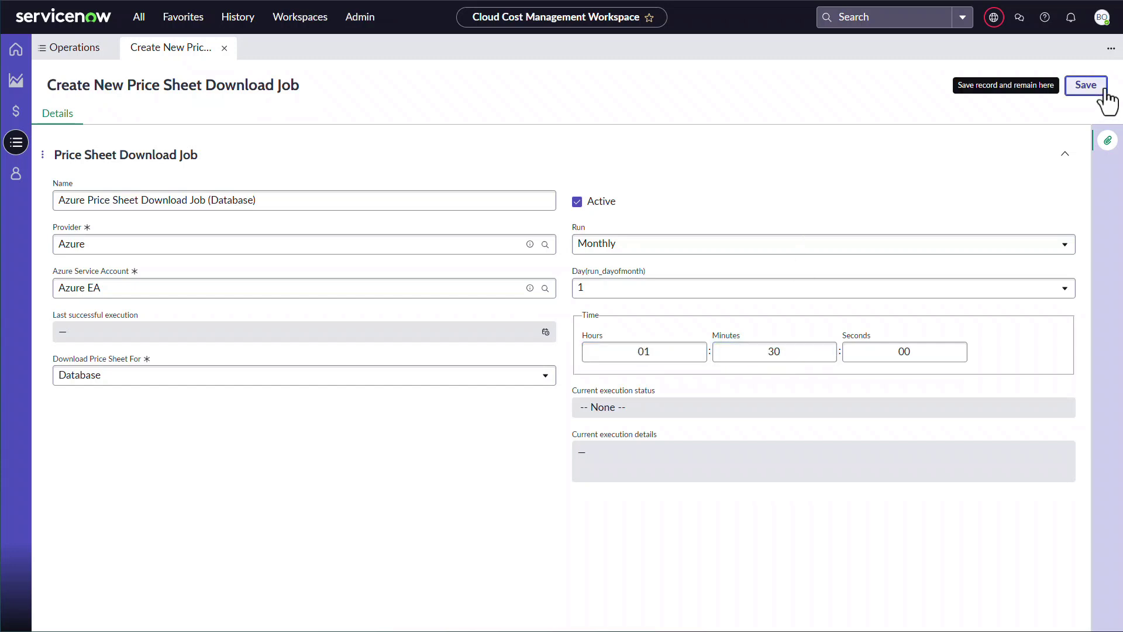
click(1086, 86)
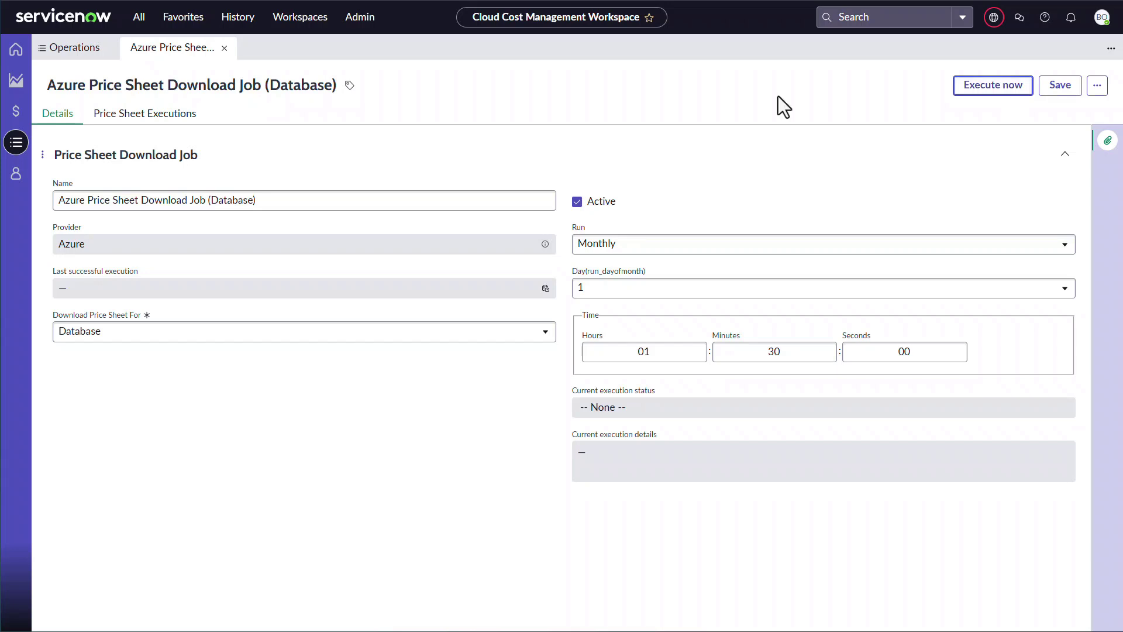
click(225, 53)
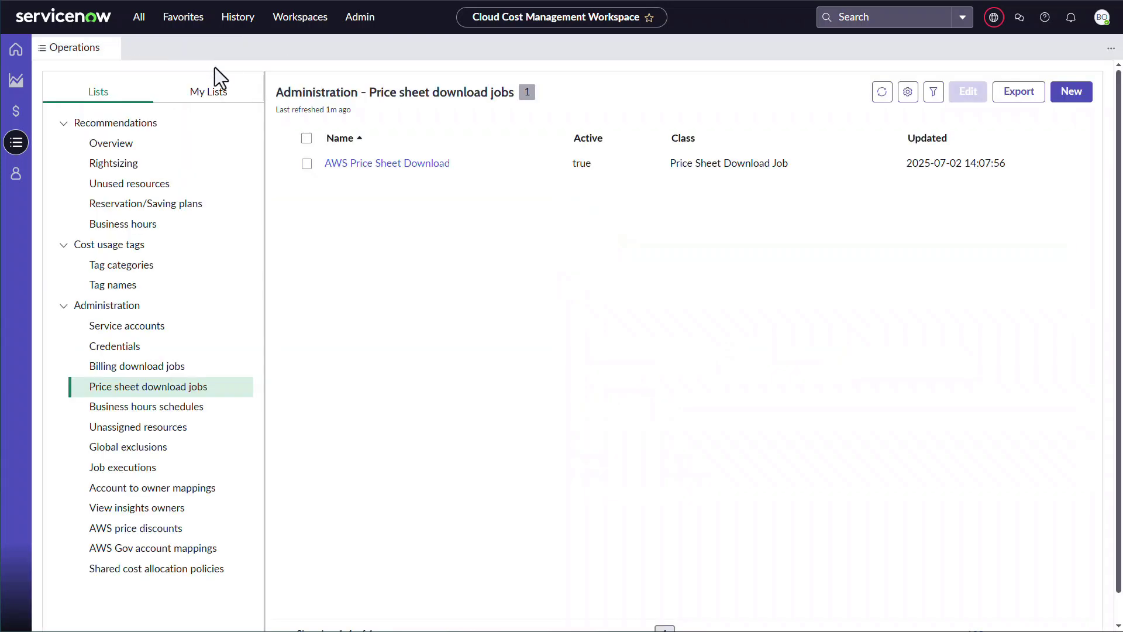
Start another price sheet download job and set its provider to Azure, leaving the name blank
click(1072, 92)
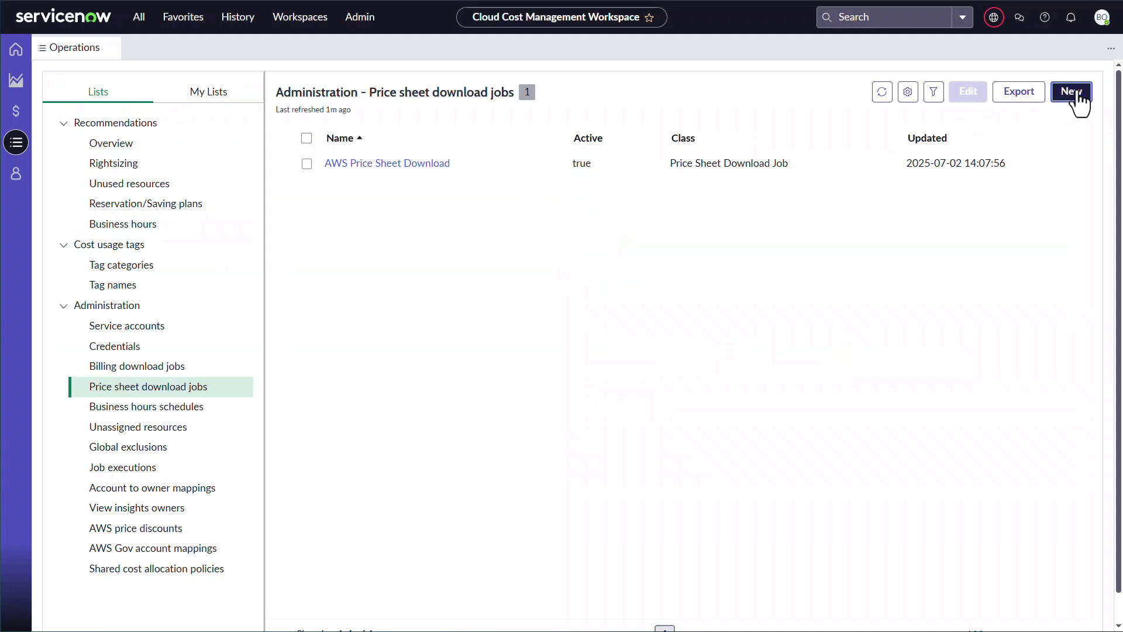
click(128, 203)
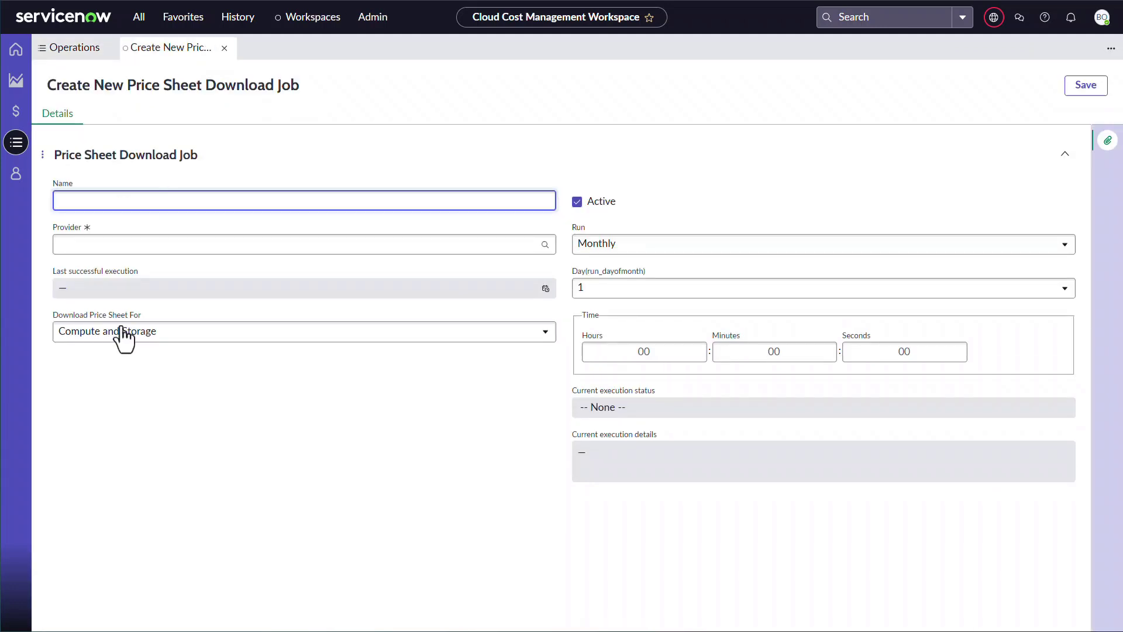
click(120, 335)
click(115, 243)
click(115, 203)
click(107, 243)
text(a)
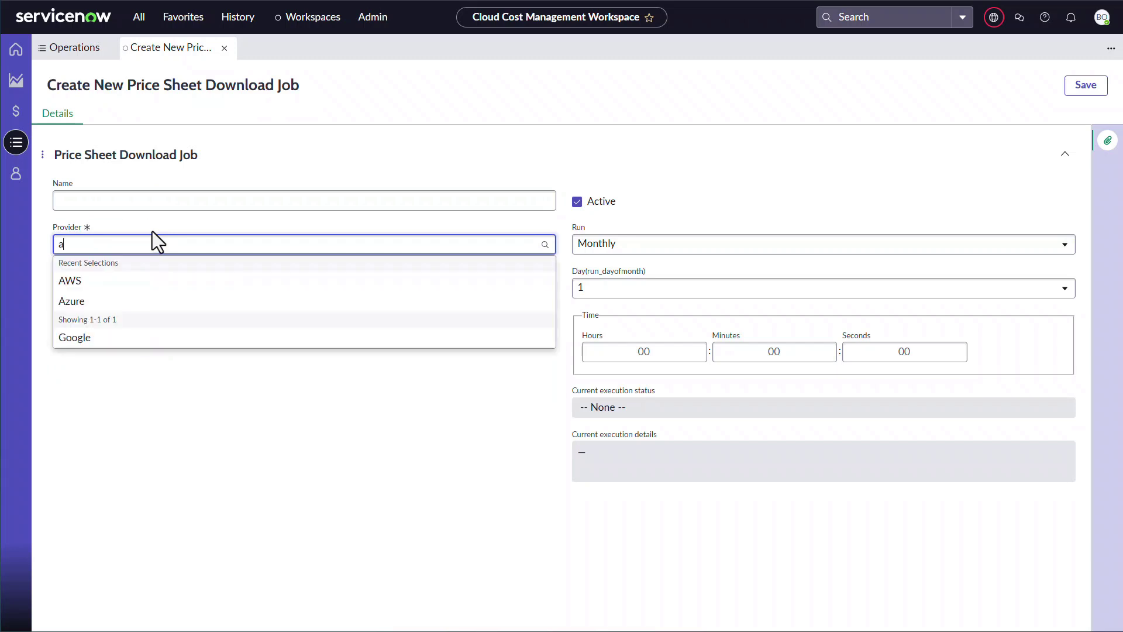
double_click(90, 299)
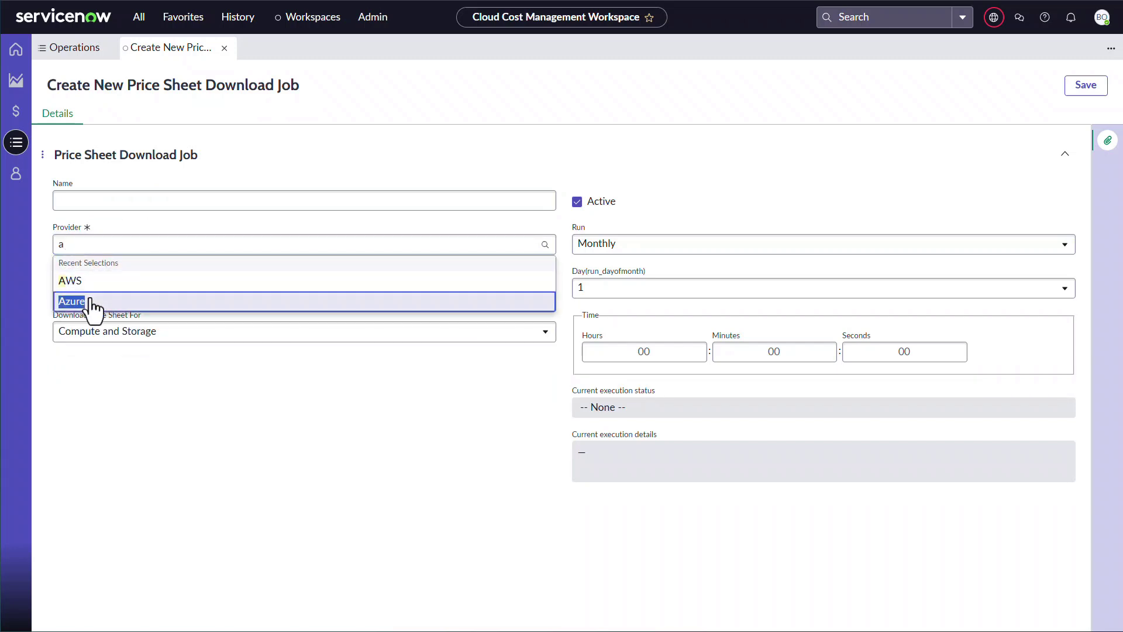
click(91, 302)
Set the job to download the Storage price sheet for Azure EA and name it "Azure Price Sheet Download Job (Storage)"
click(92, 375)
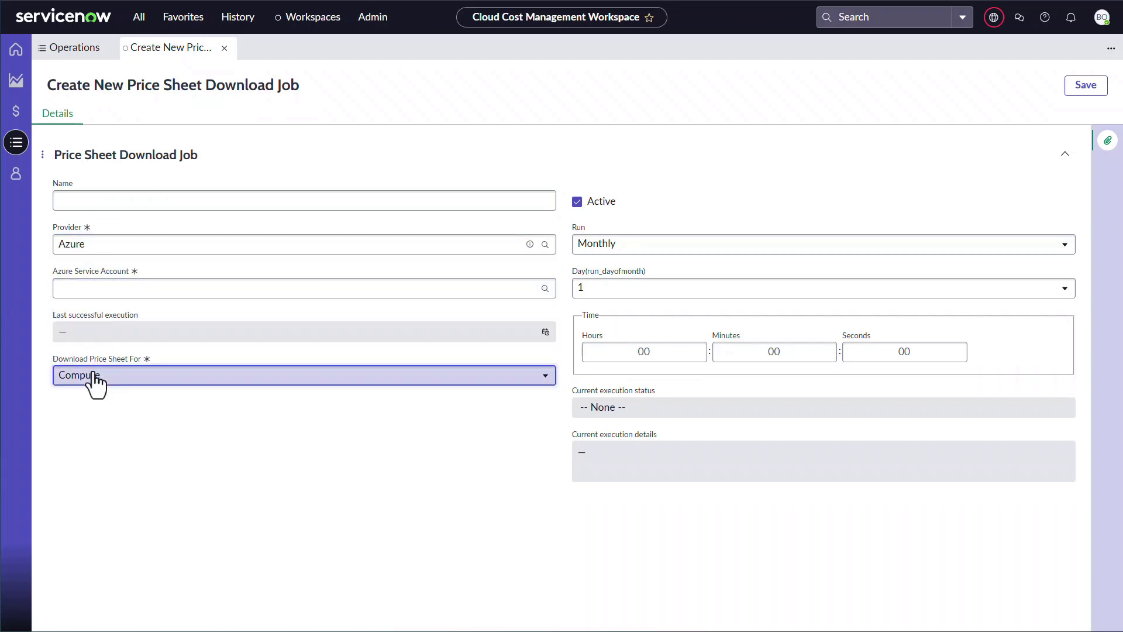
click(88, 439)
click(100, 288)
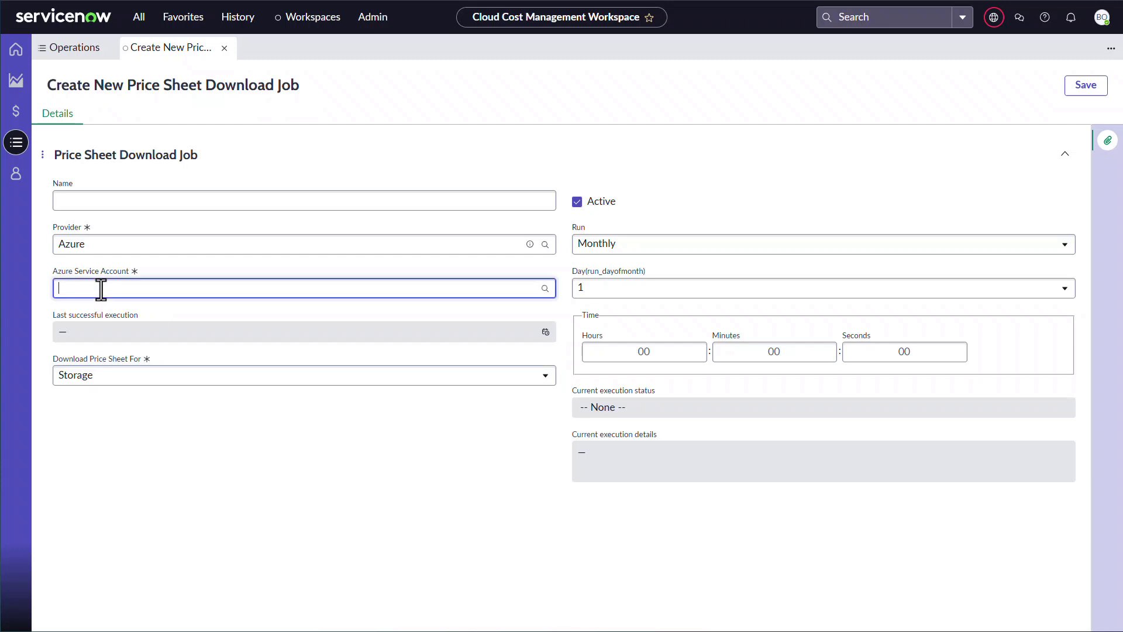
text(a)
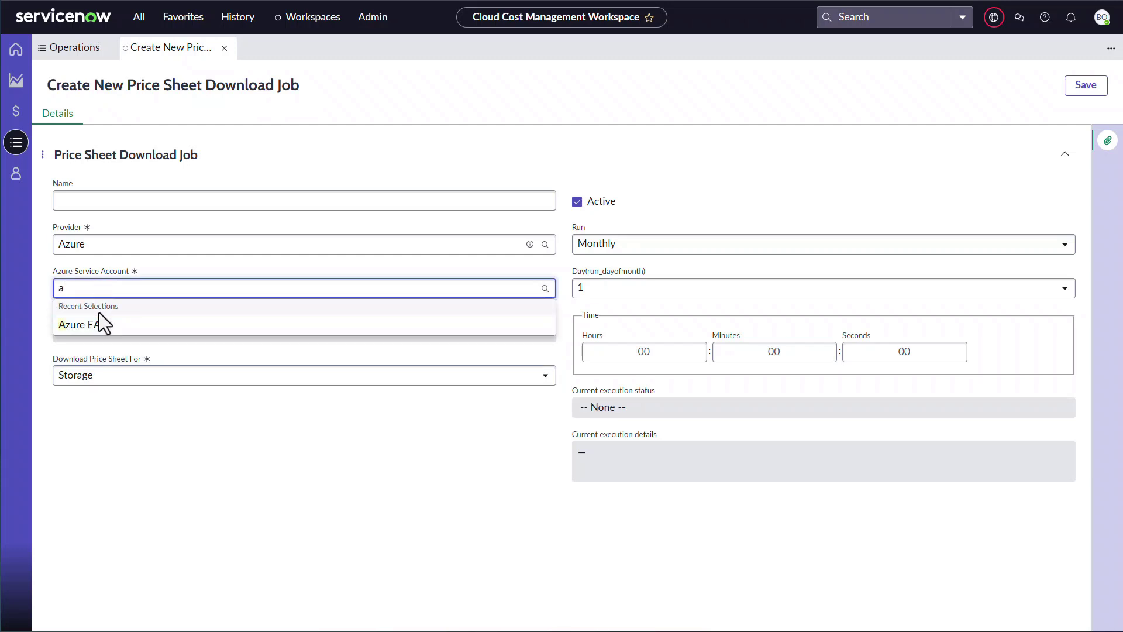
click(100, 323)
click(97, 204)
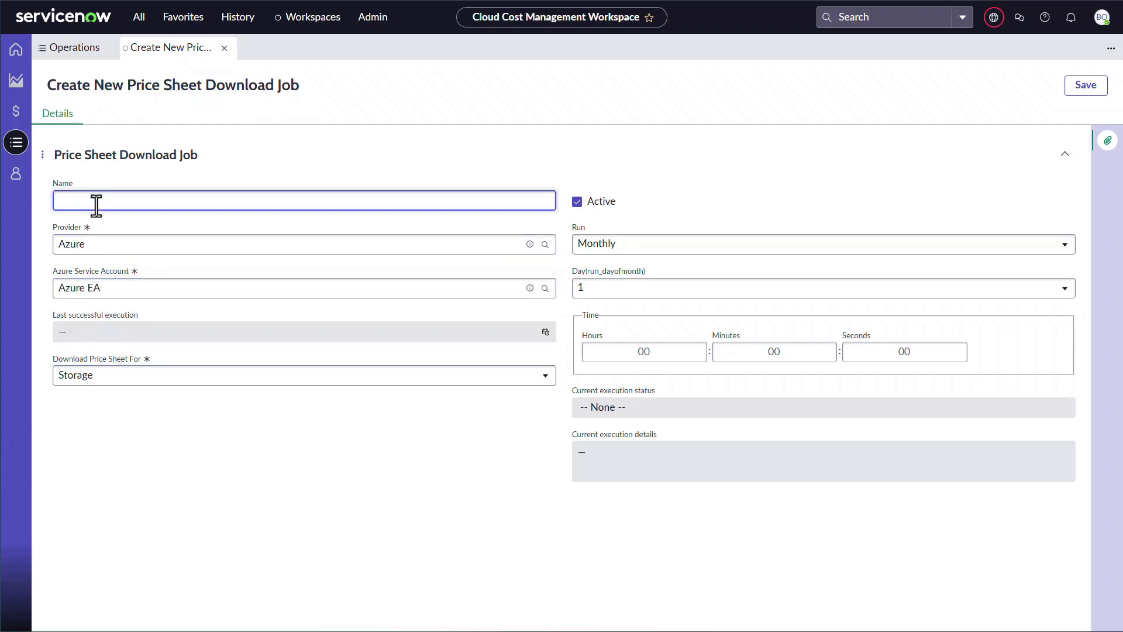
text(Azure Price Sheet Download Job (Storage)
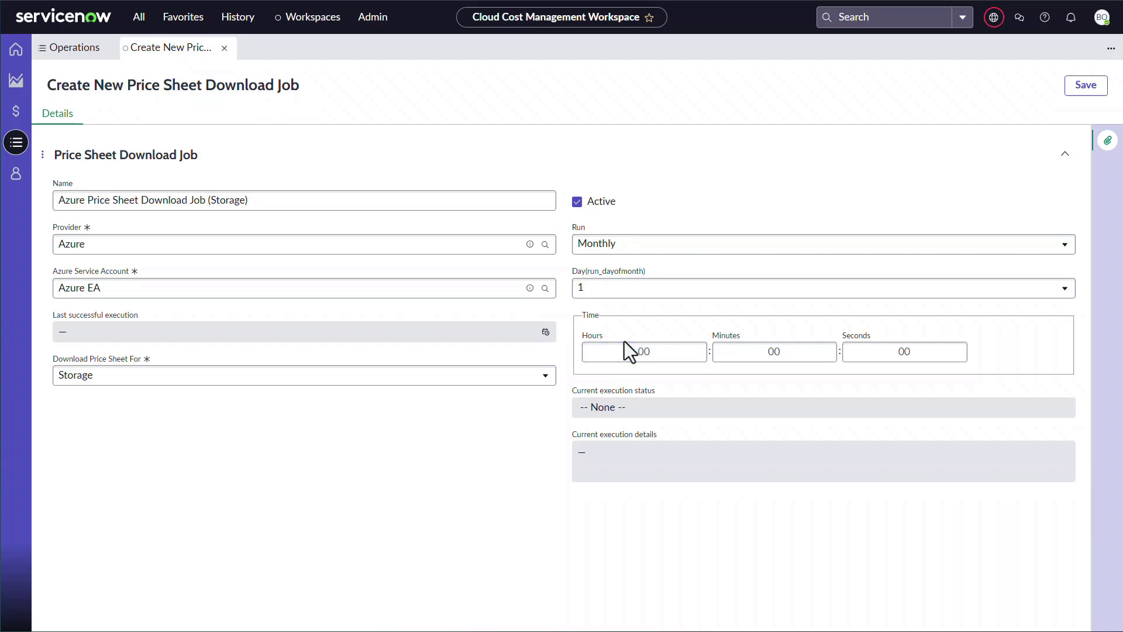
Set the Storage price sheet job's run time to 02:00, save and close the record, and refresh the price sheet download jobs list
click(644, 351)
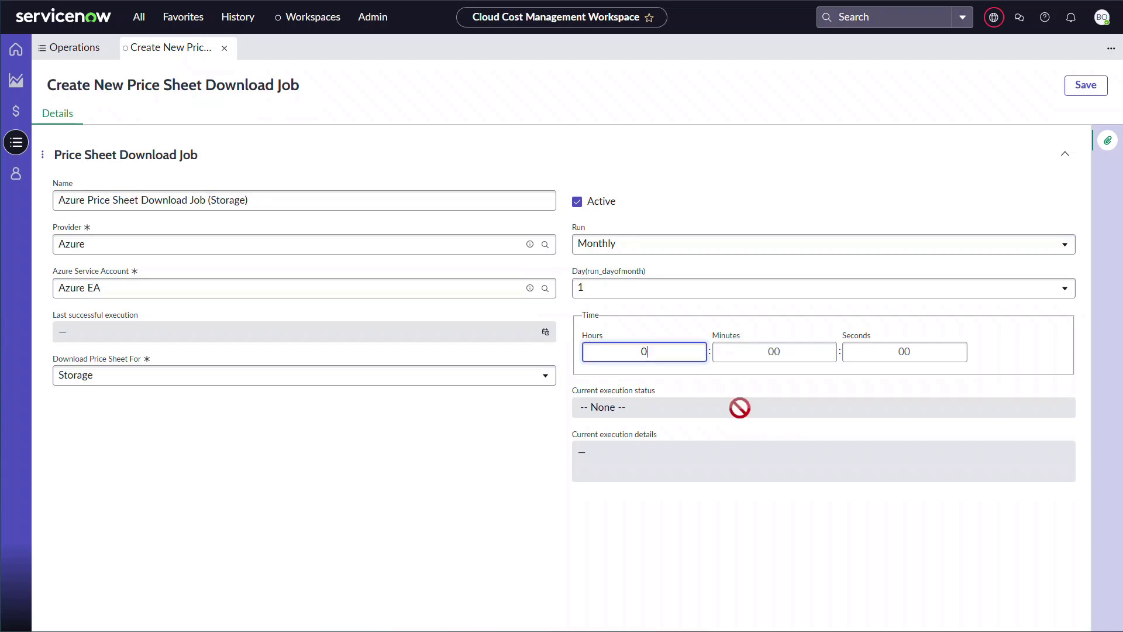
click(1078, 87)
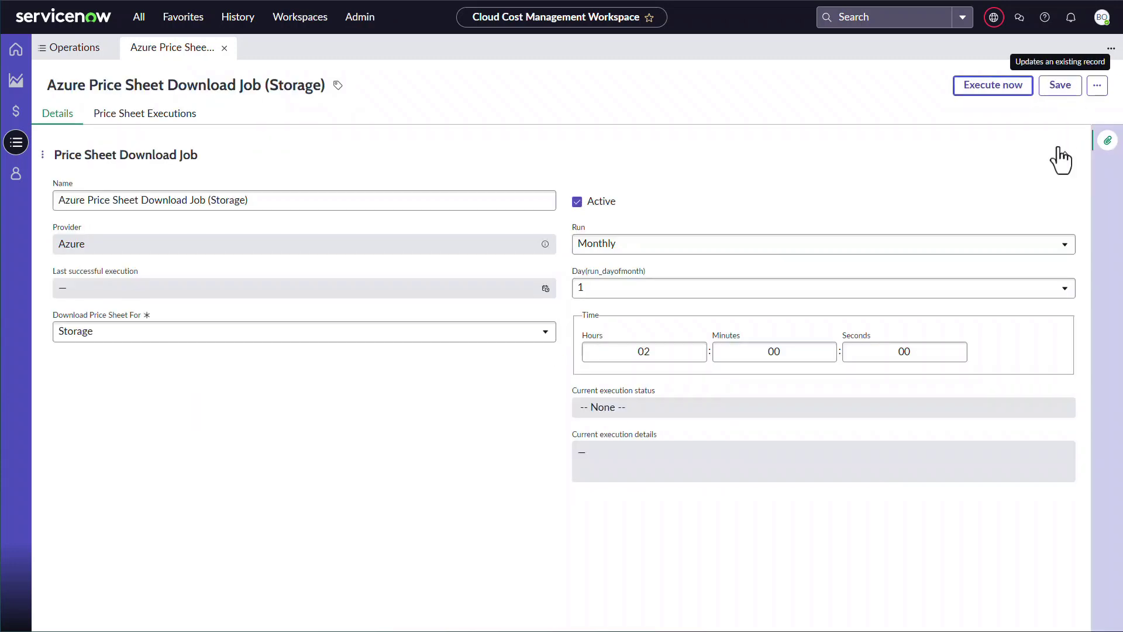
click(224, 48)
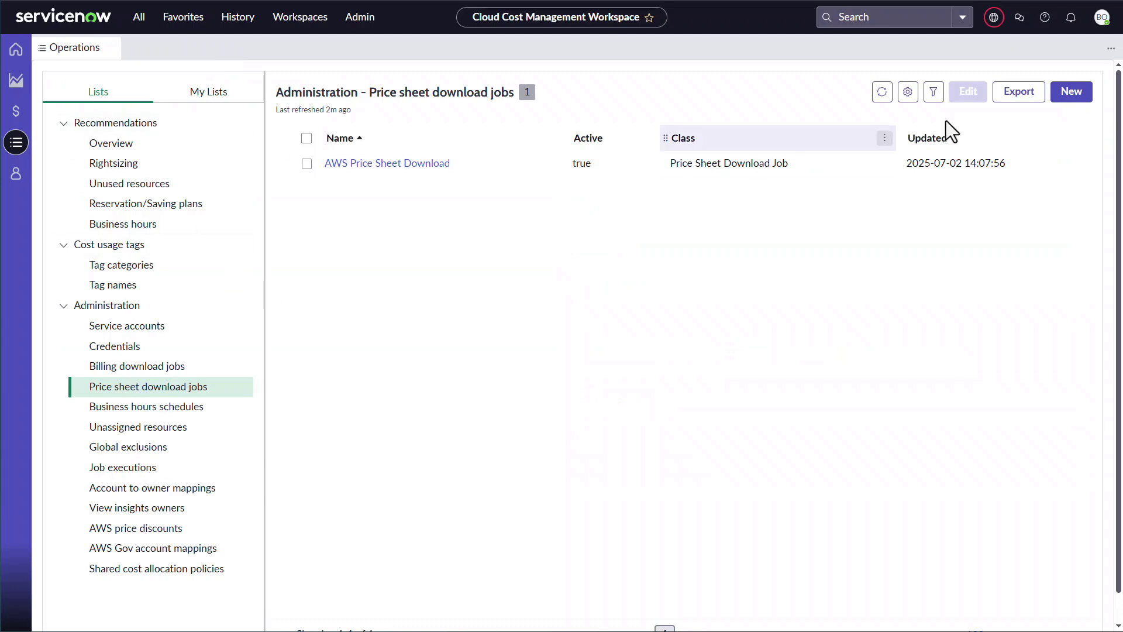
click(882, 92)
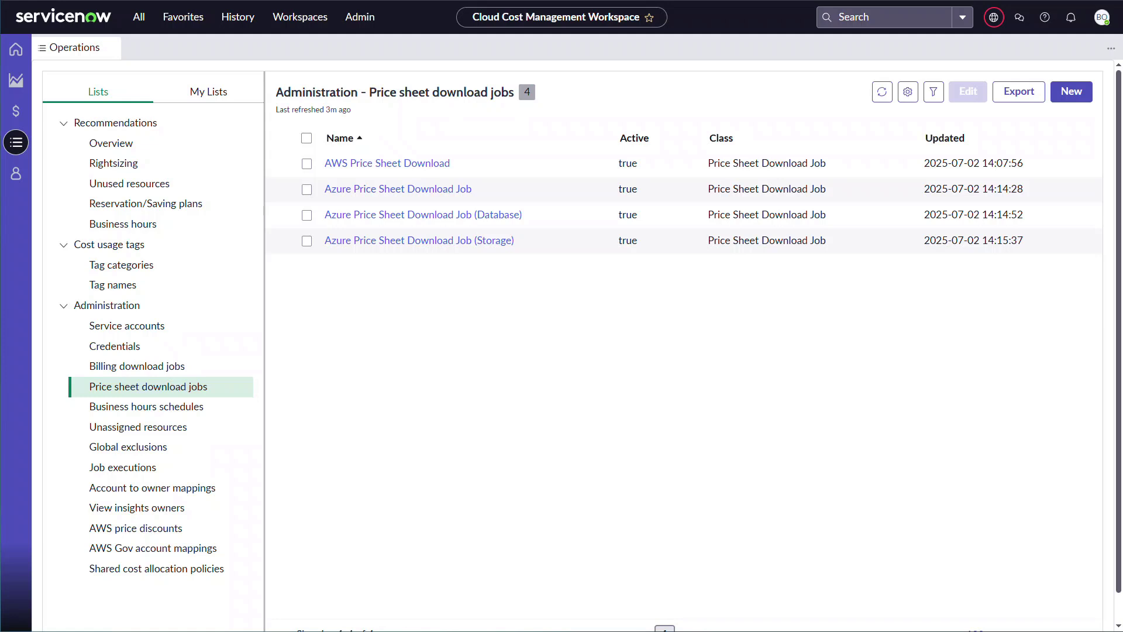
Switch the application scope to Cloud Cost Management GCP
click(994, 17)
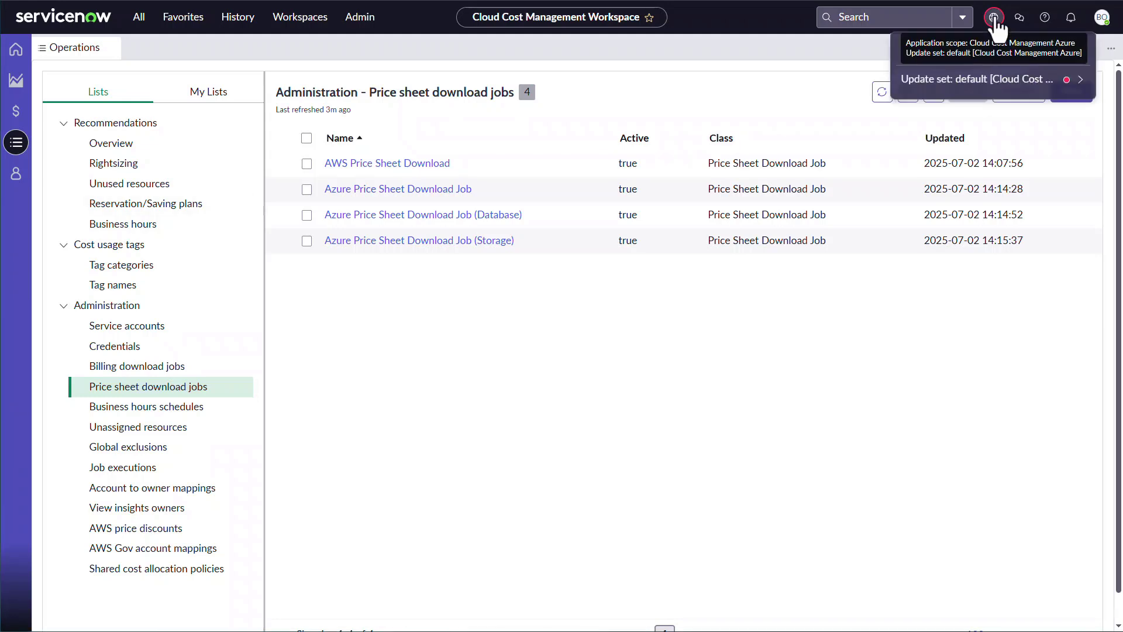
click(989, 52)
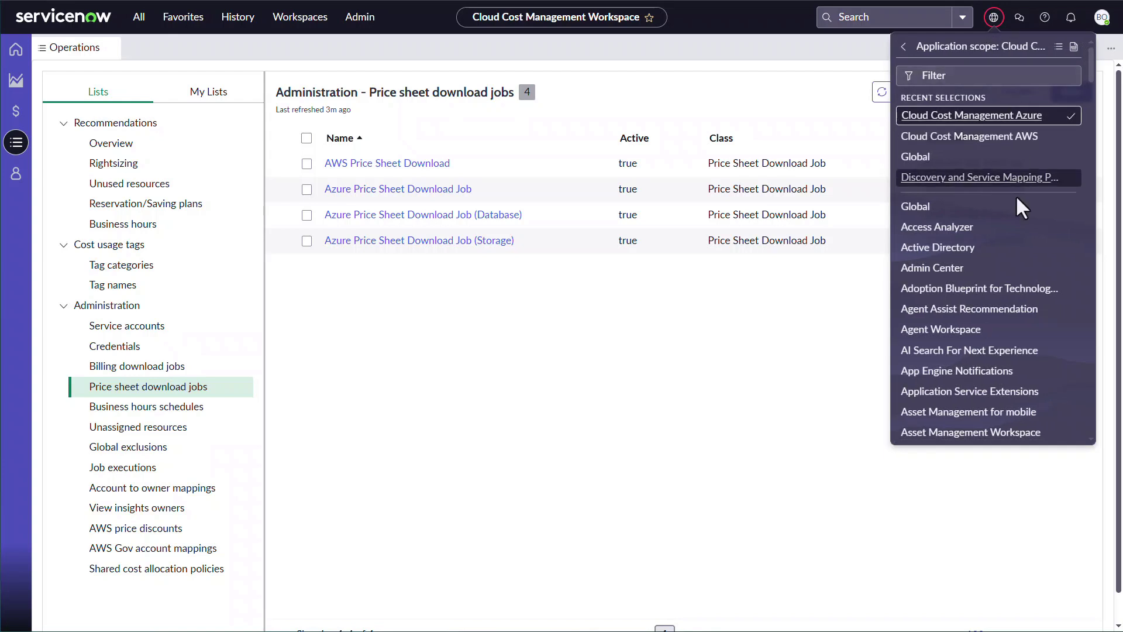
scroll(994, 263, down, 4)
scroll(993, 280, down, 7)
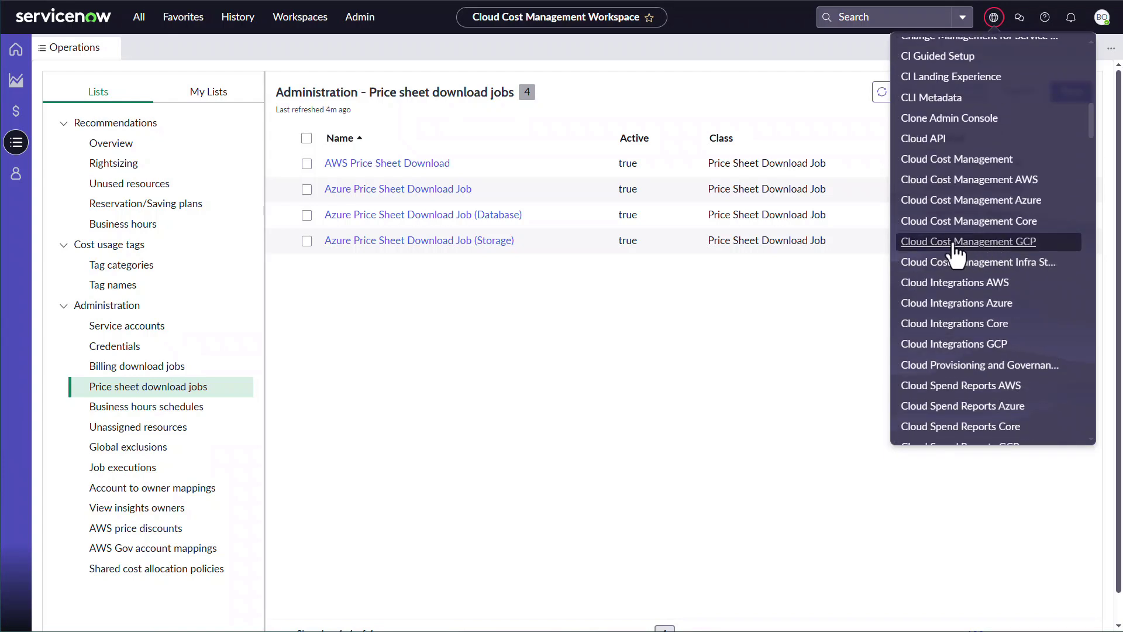
click(953, 242)
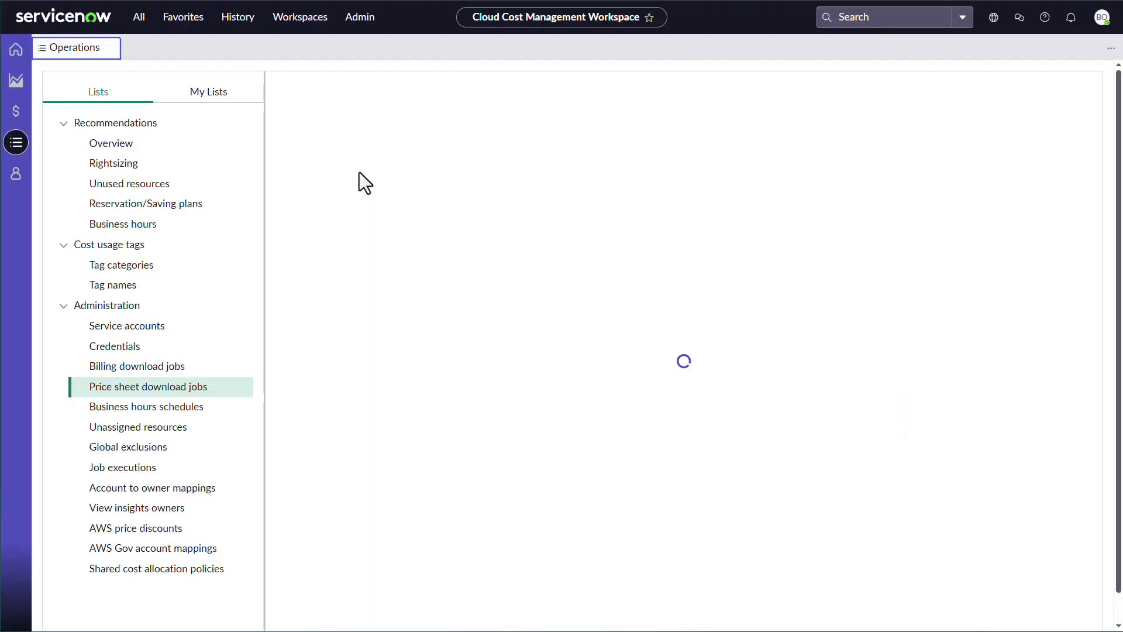
Start a new cloud service account named "GCP Billing Account" and paste in its account ID
click(118, 326)
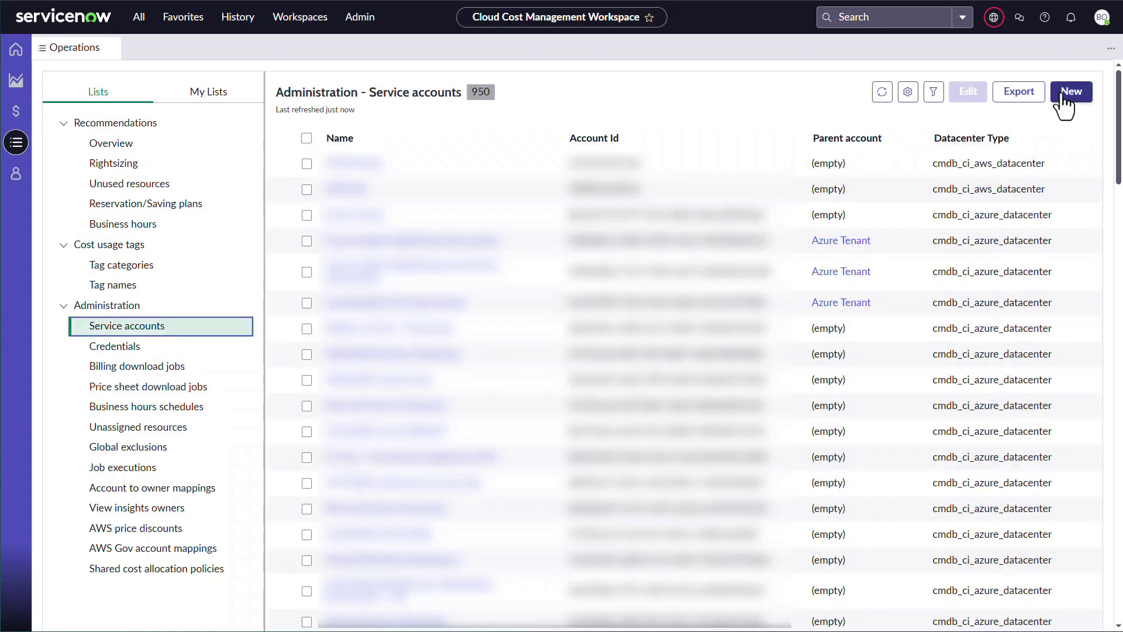
click(1063, 95)
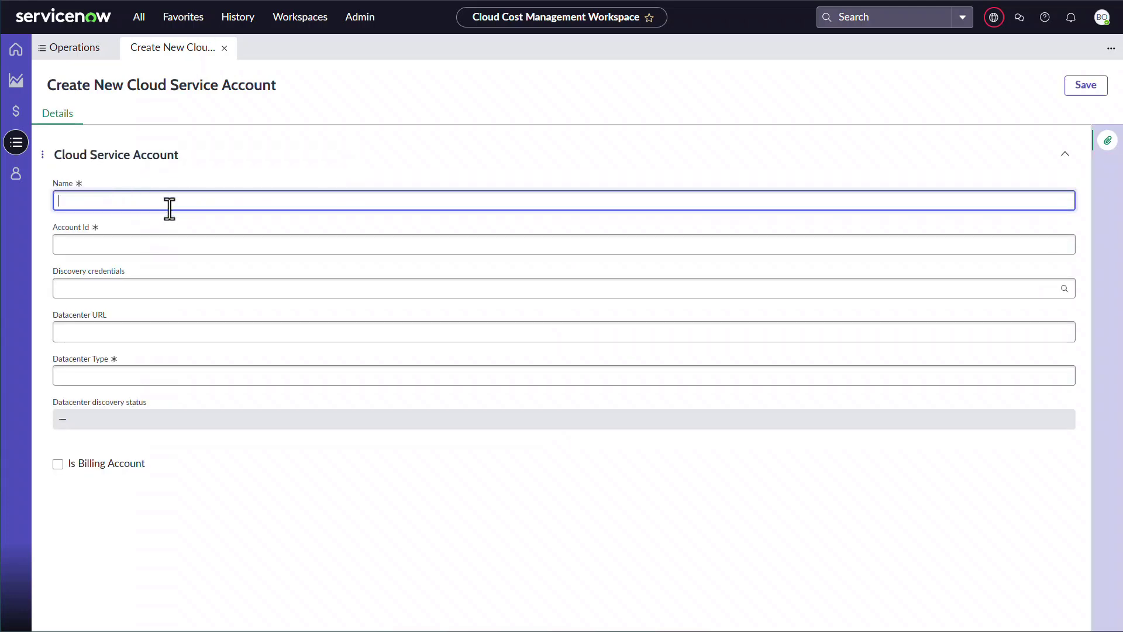
text(GCP Billing Account)
key(Tab)
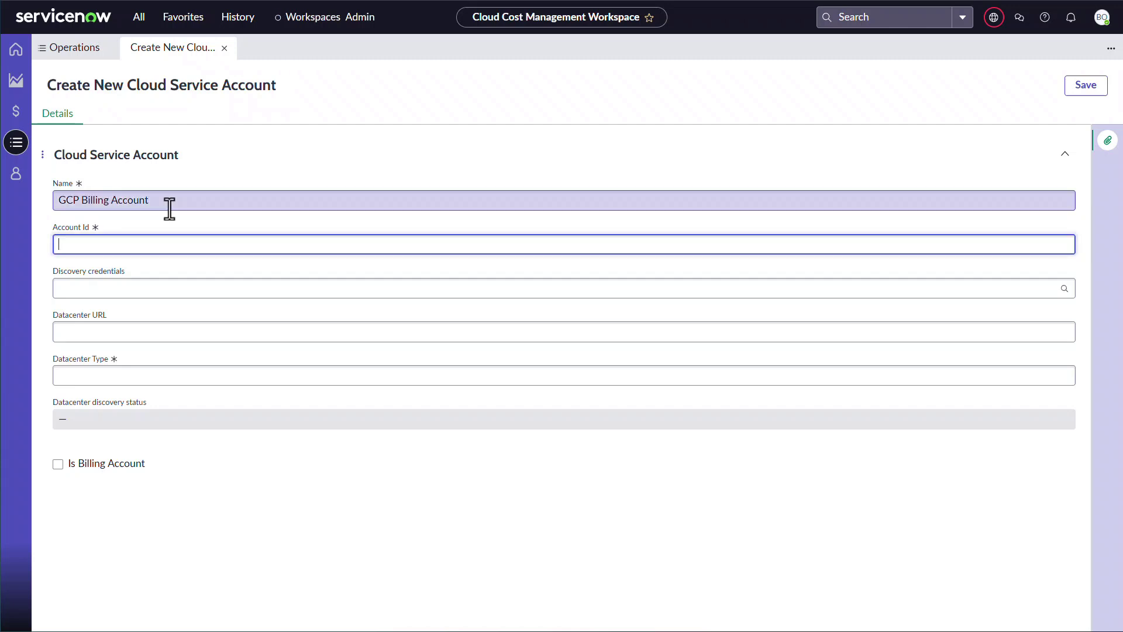
key(alt+Tab)
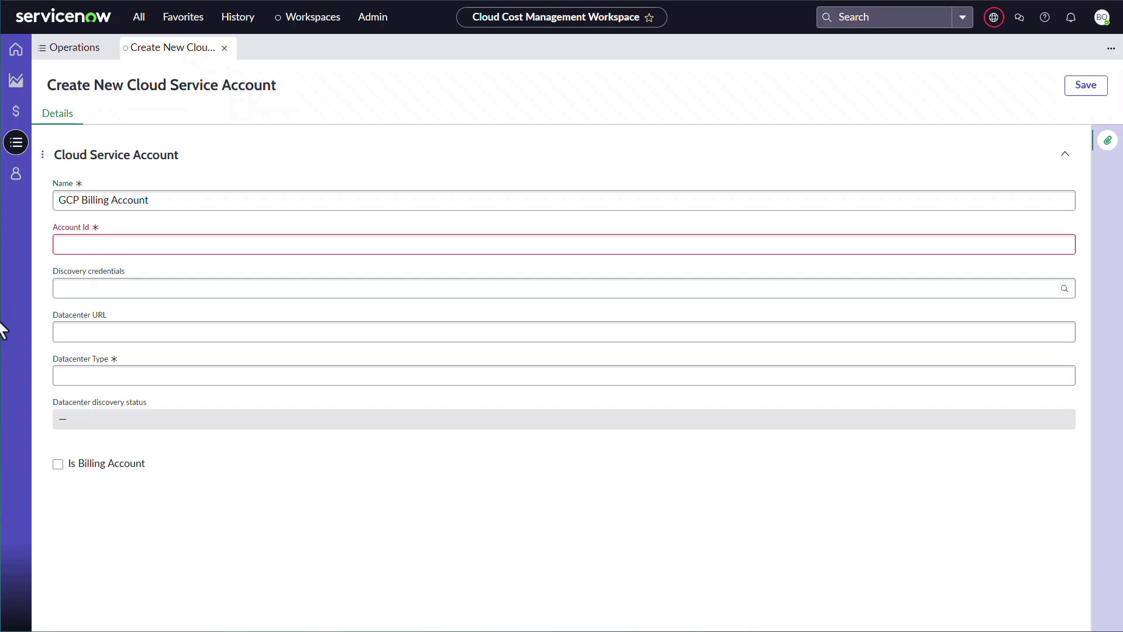
click(95, 244)
key(ctrl+v)
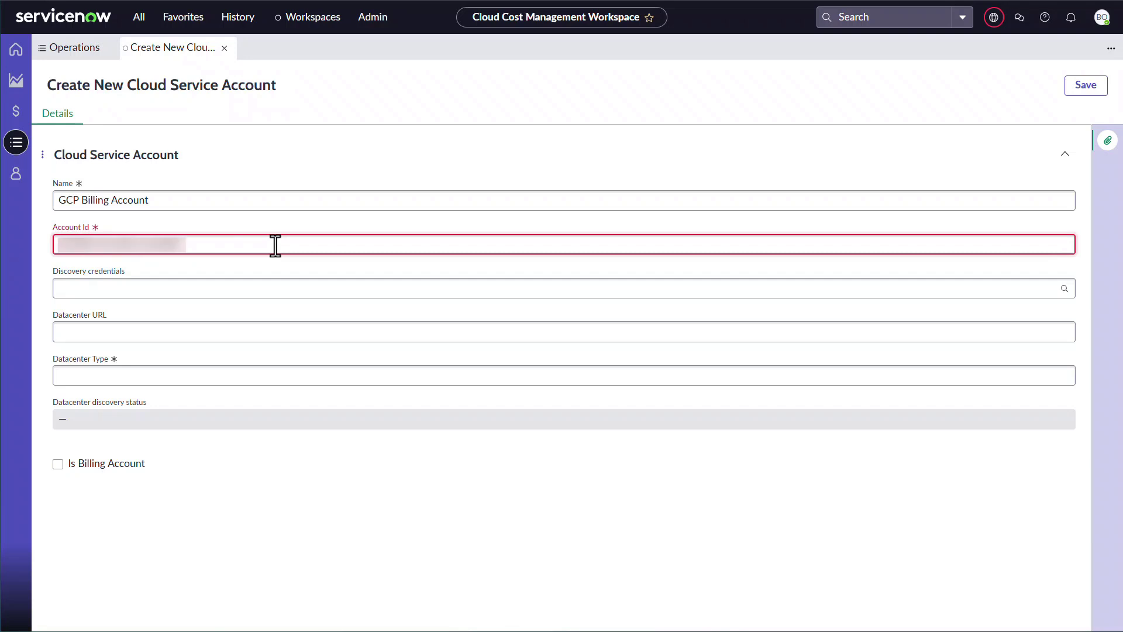
Assign the GCP (Disco and CCM) discovery credentials to the service account and choose Google Datacenter as its datacenter type
click(138, 290)
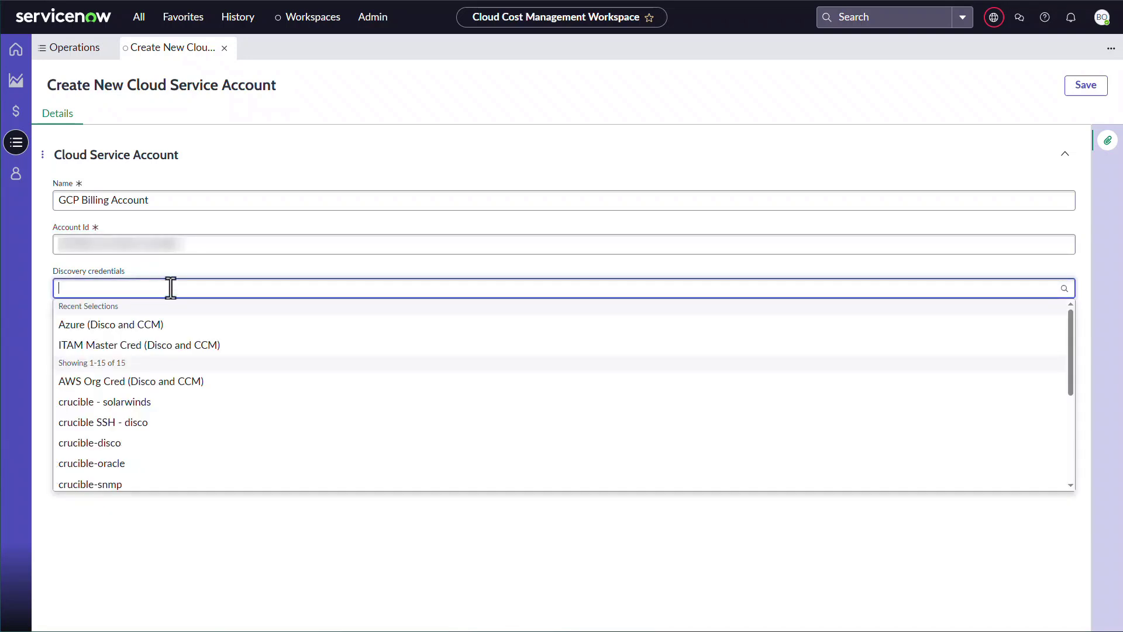
text(g)
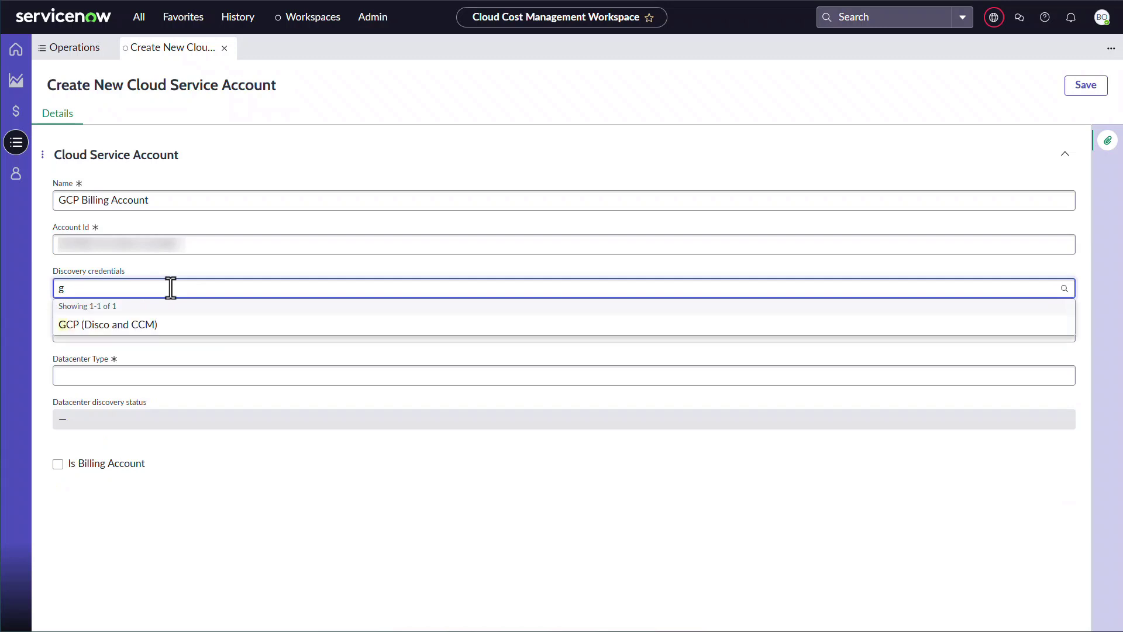
click(163, 325)
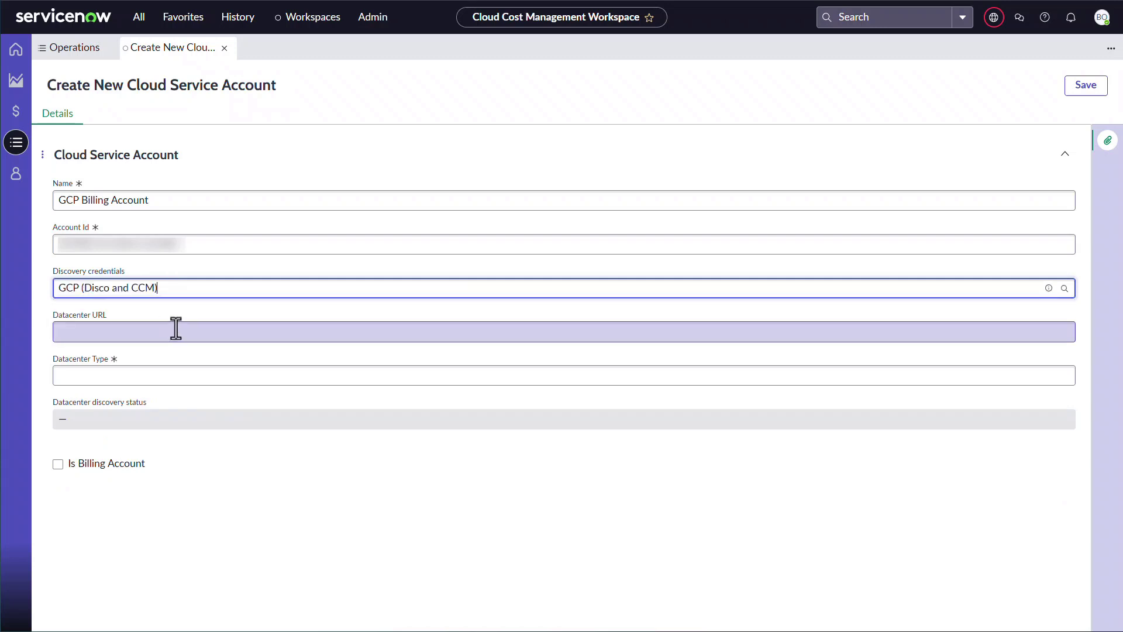
click(122, 374)
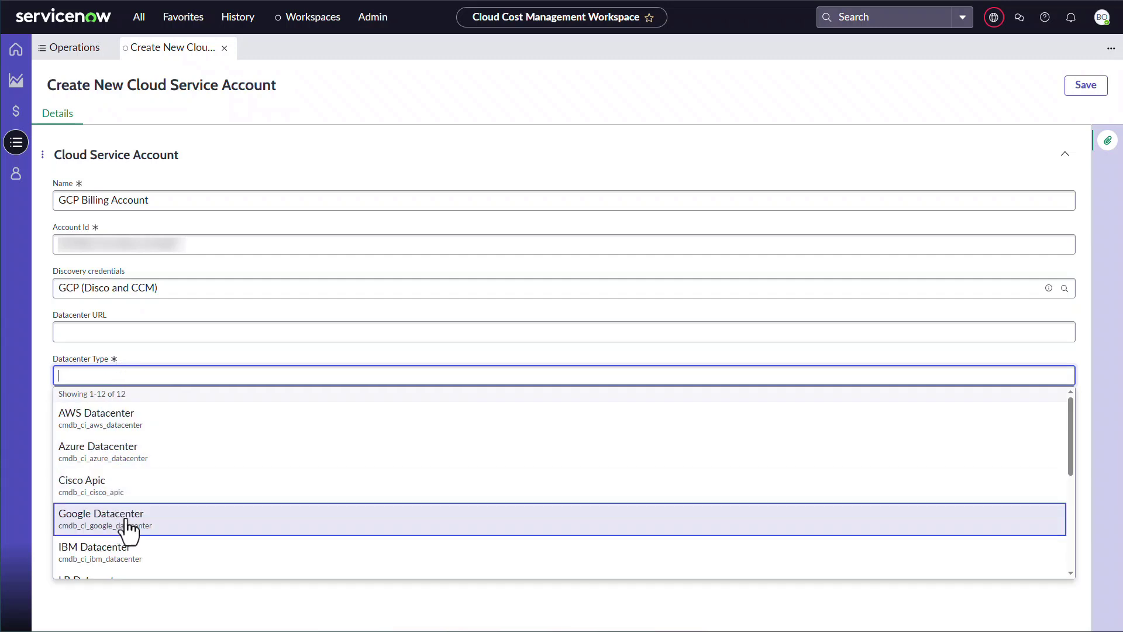
click(130, 524)
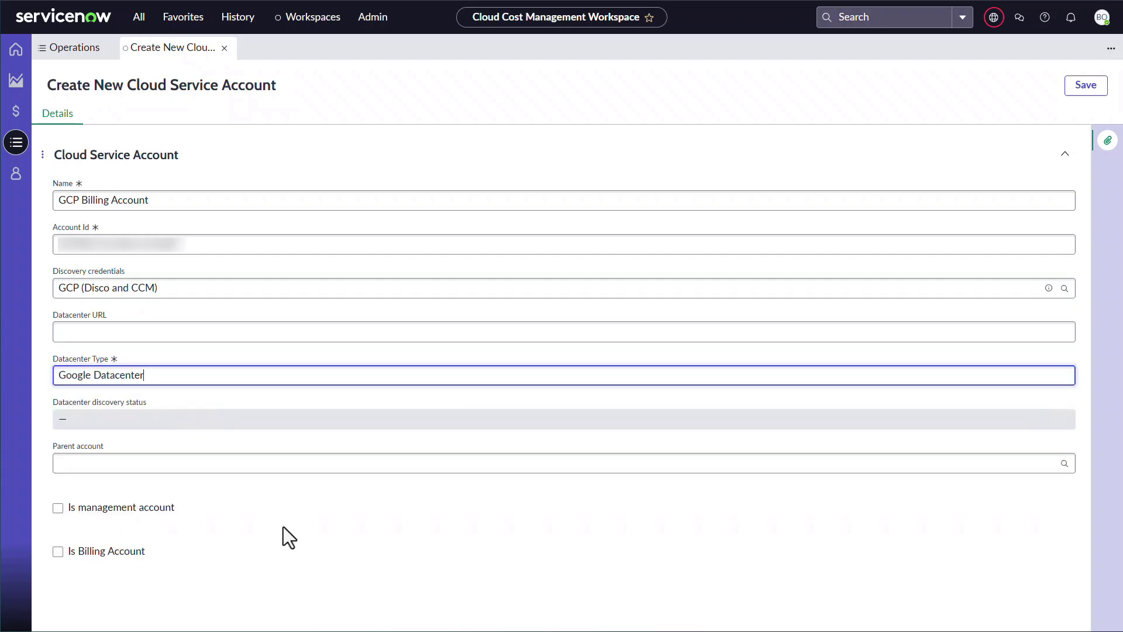
Mark the GCP service account as a billing account, then save and close its record
click(59, 553)
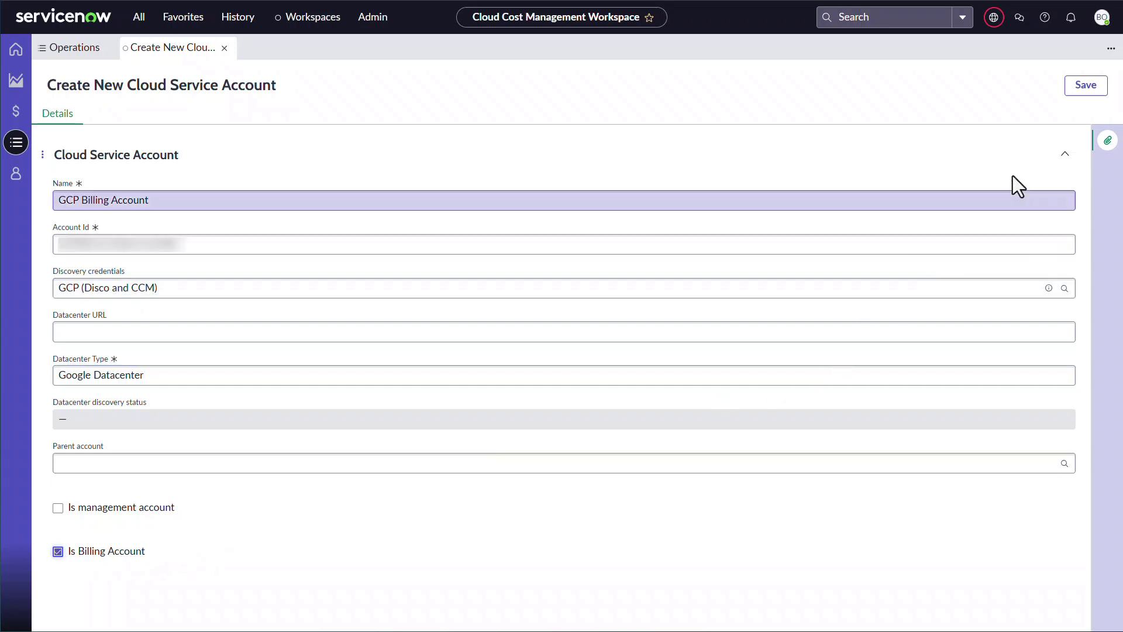
click(1084, 88)
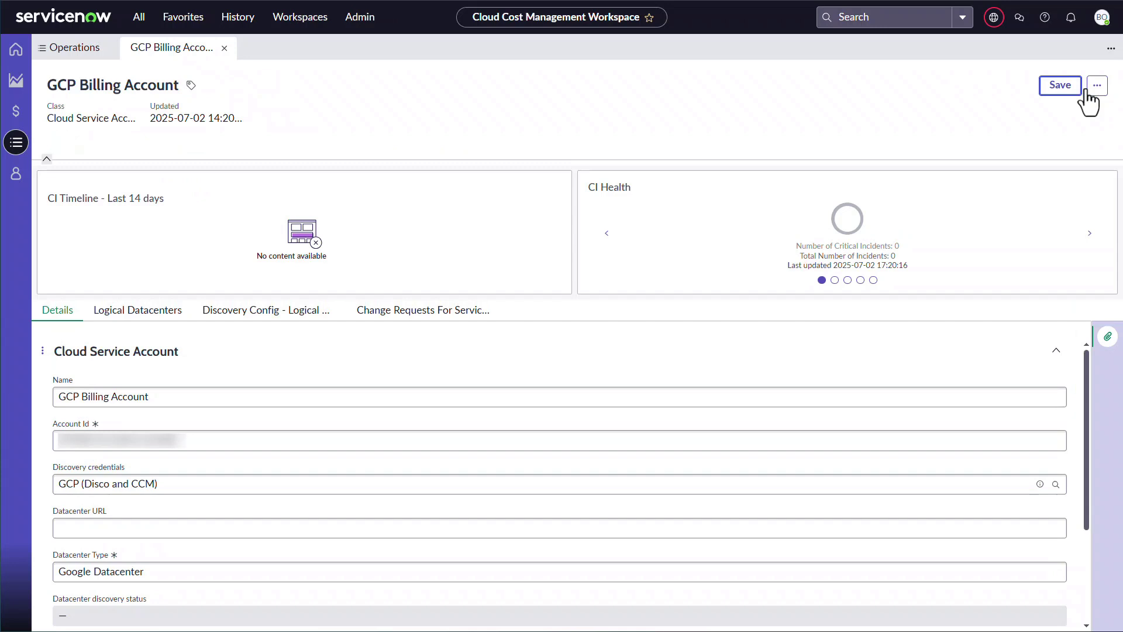
click(225, 49)
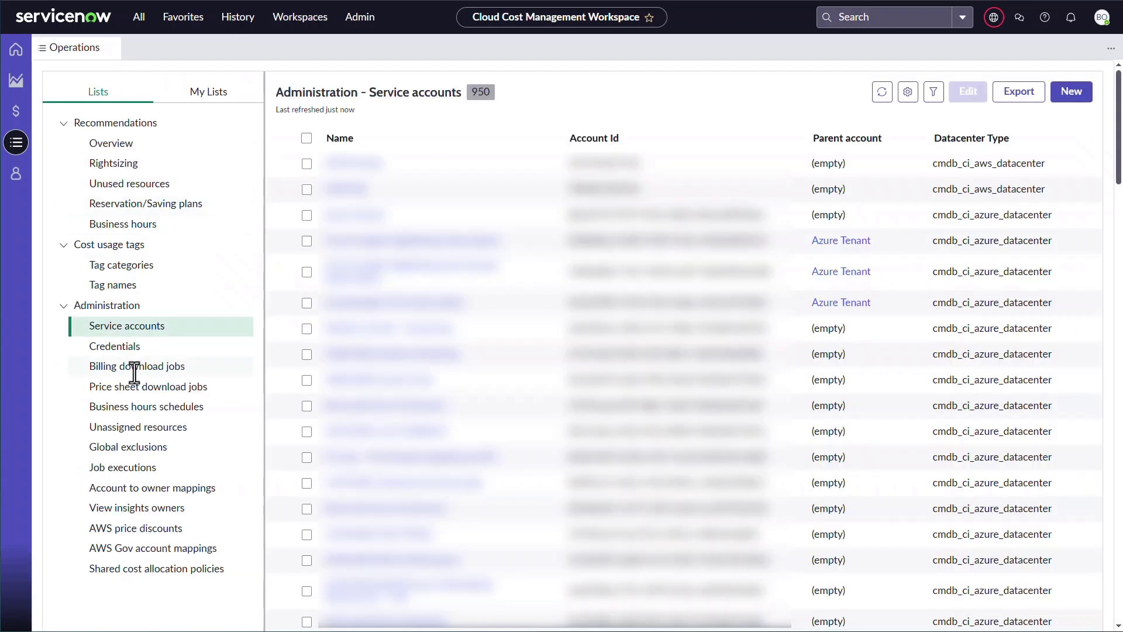
Start a new Google billing download job named "GCP Billing Download Job" with a daily run time of 06:00
click(134, 367)
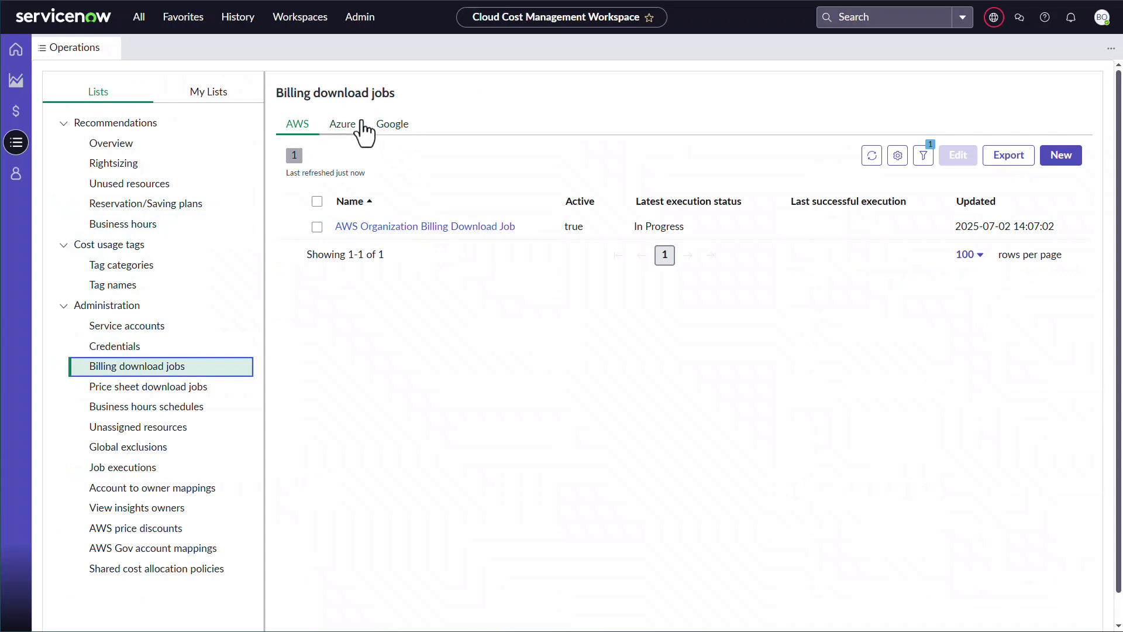
click(387, 126)
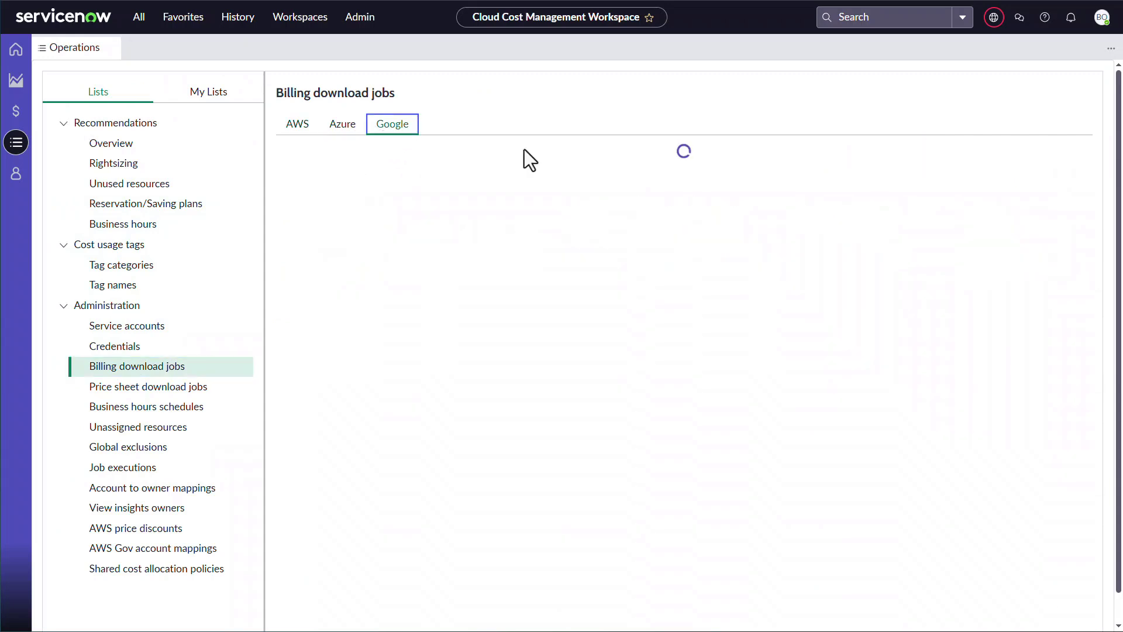
click(1051, 159)
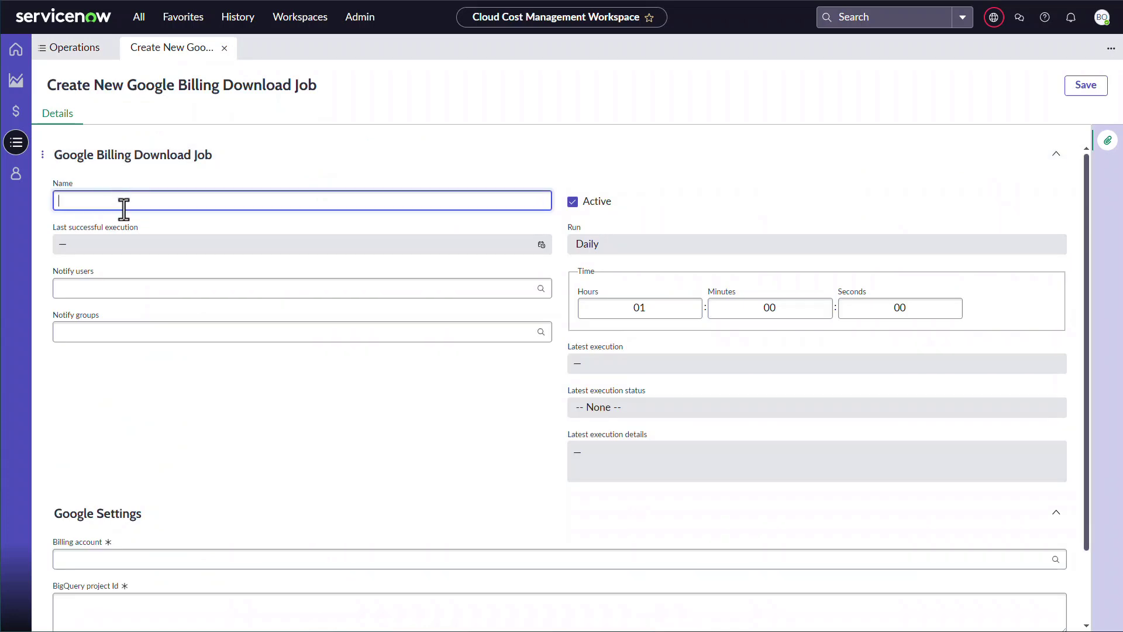
text(GCP Billing Download Job)
click(631, 318)
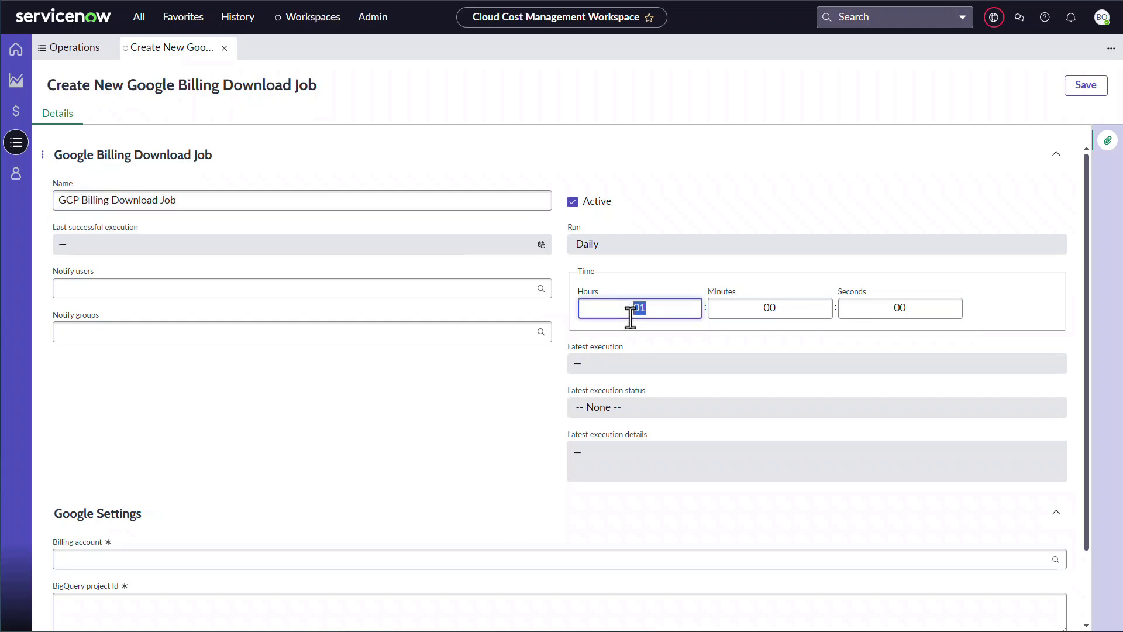
text(06)
Complete the job's Google settings with GCP Billing Account, the BigQuery project ID and the dataset name ServiceNowCCM
scroll(141, 491, down, 2)
click(121, 473)
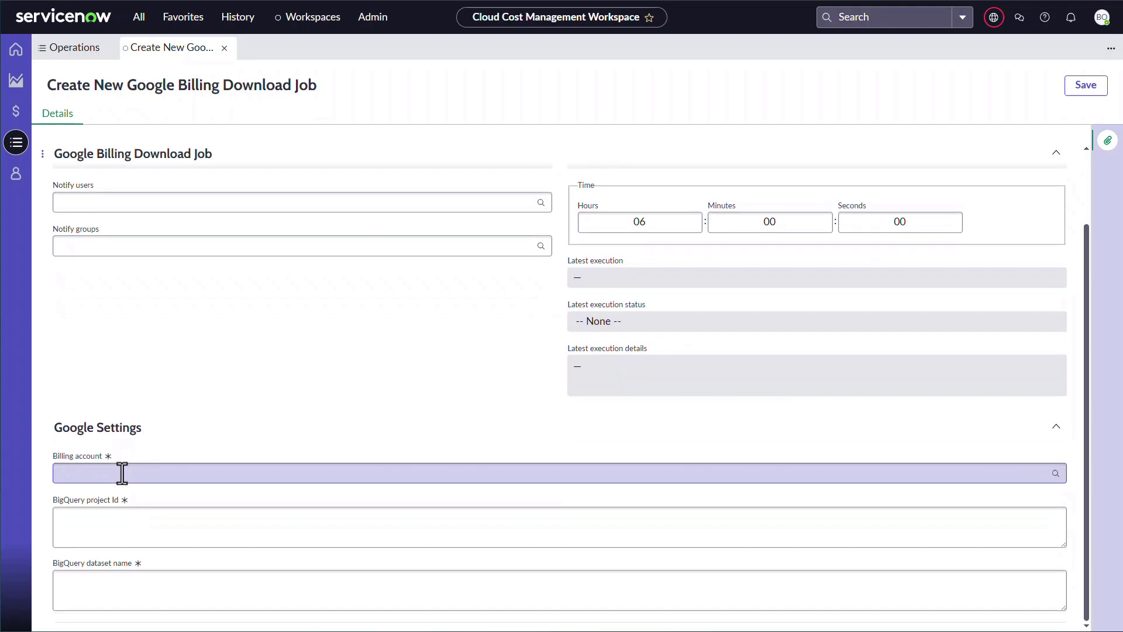
click(132, 510)
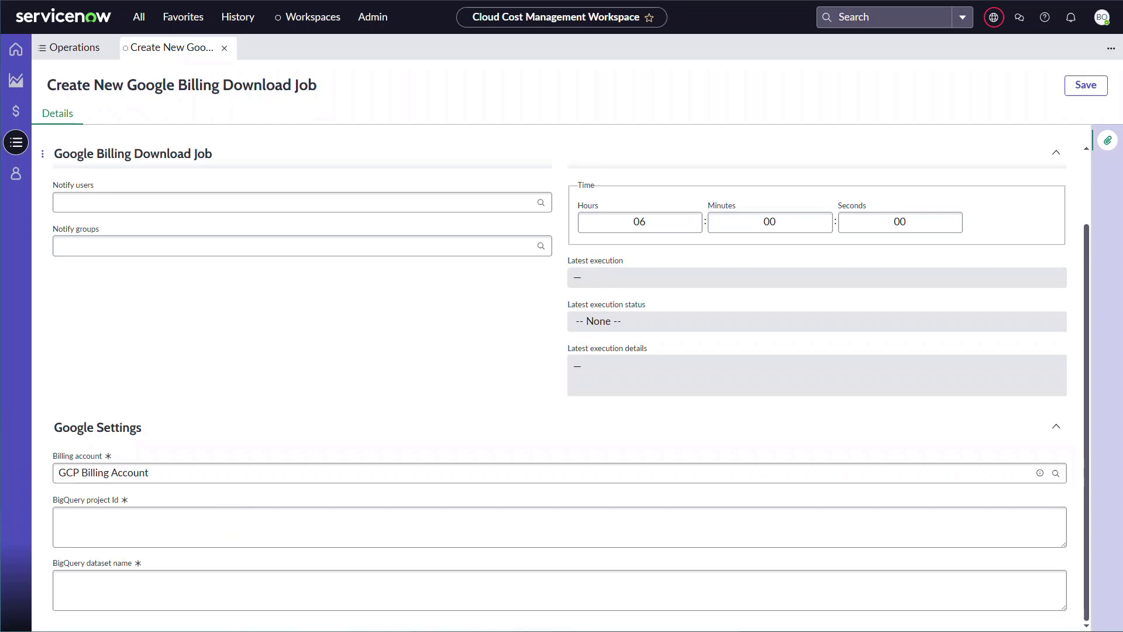
click(133, 519)
key(ctrl+v)
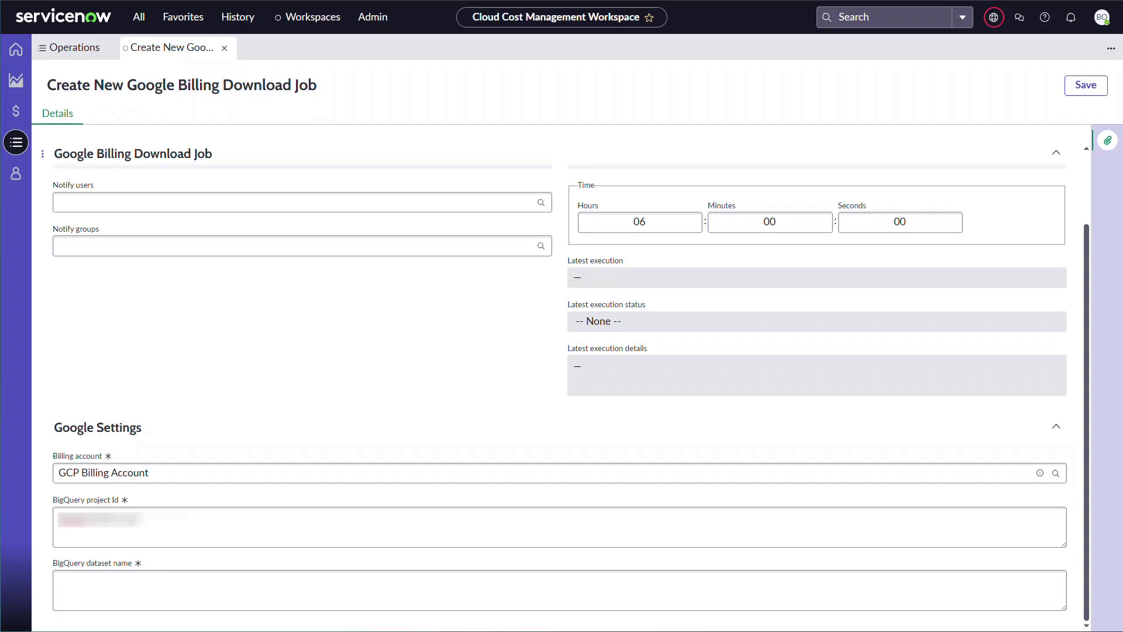
click(188, 598)
text(ServiceNowCCM)
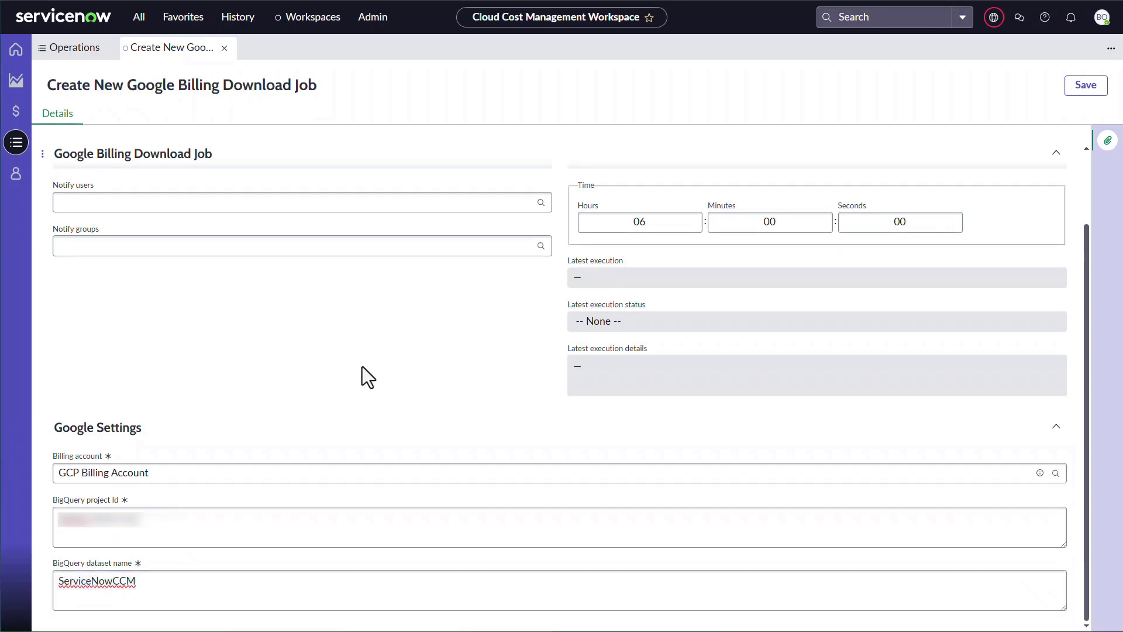
scroll(374, 380, up, 2)
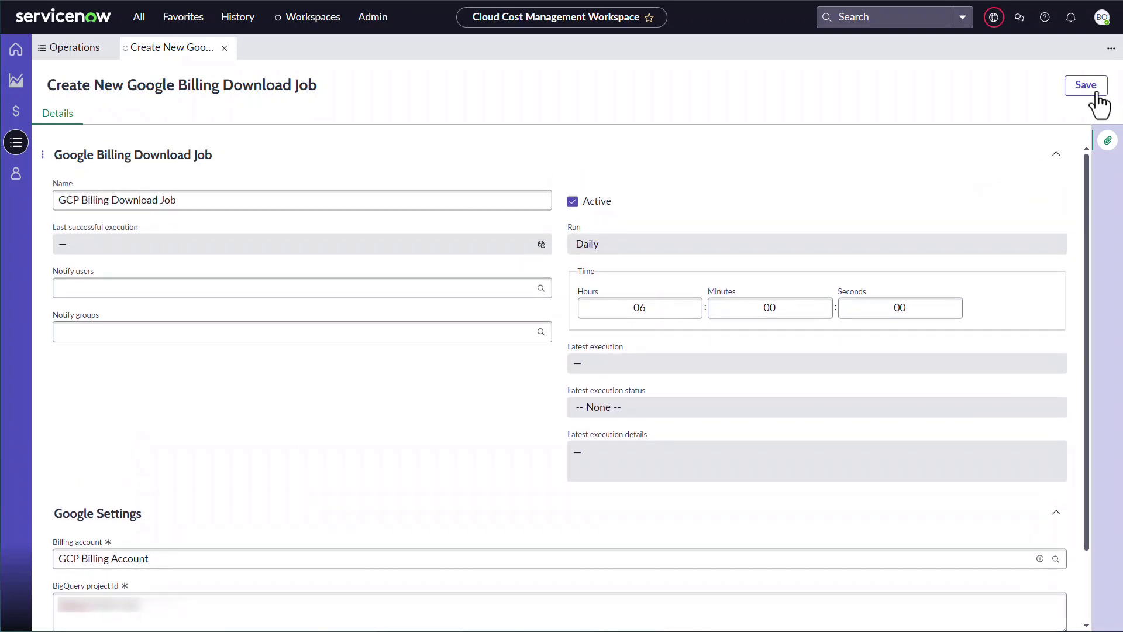
Save the GCP billing download job and test its connection, then dismiss the test dialog
click(1096, 94)
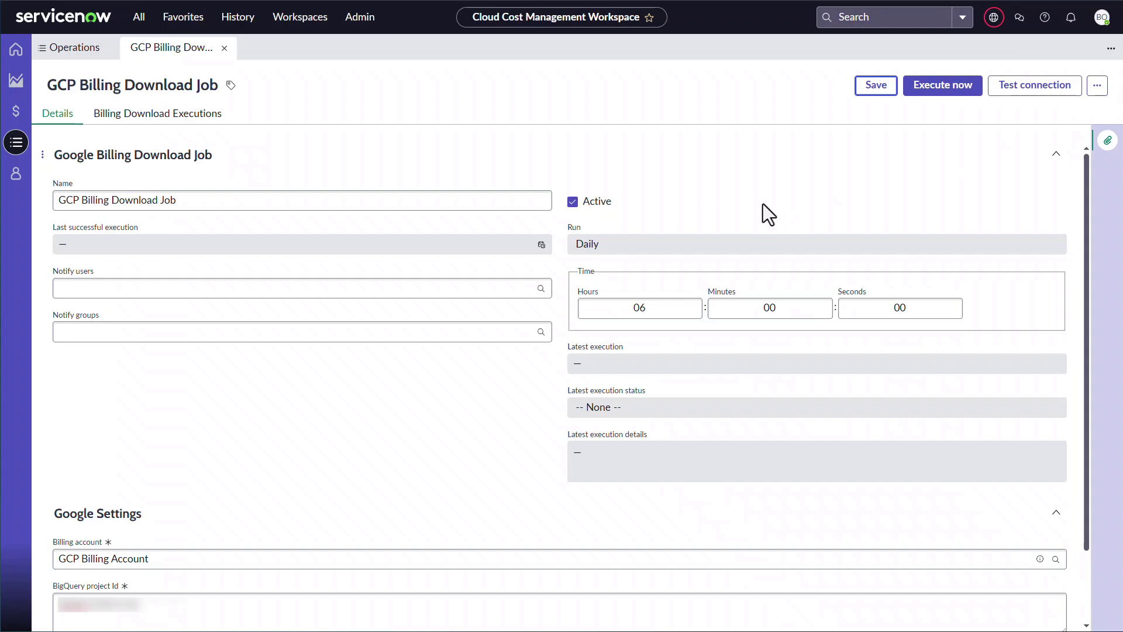
click(1015, 90)
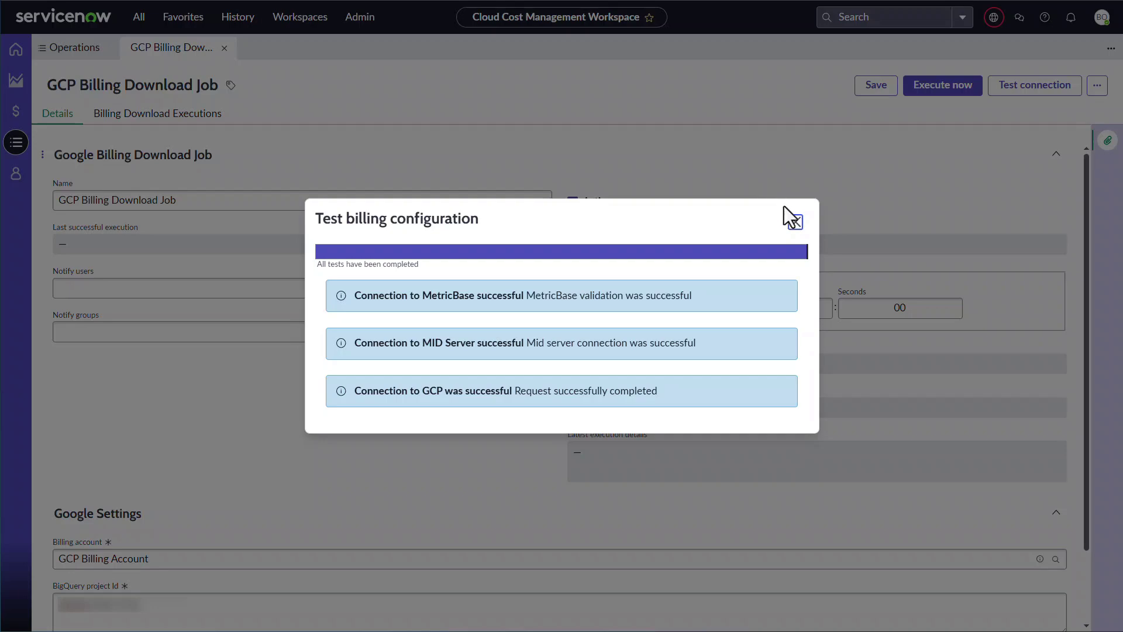
click(796, 222)
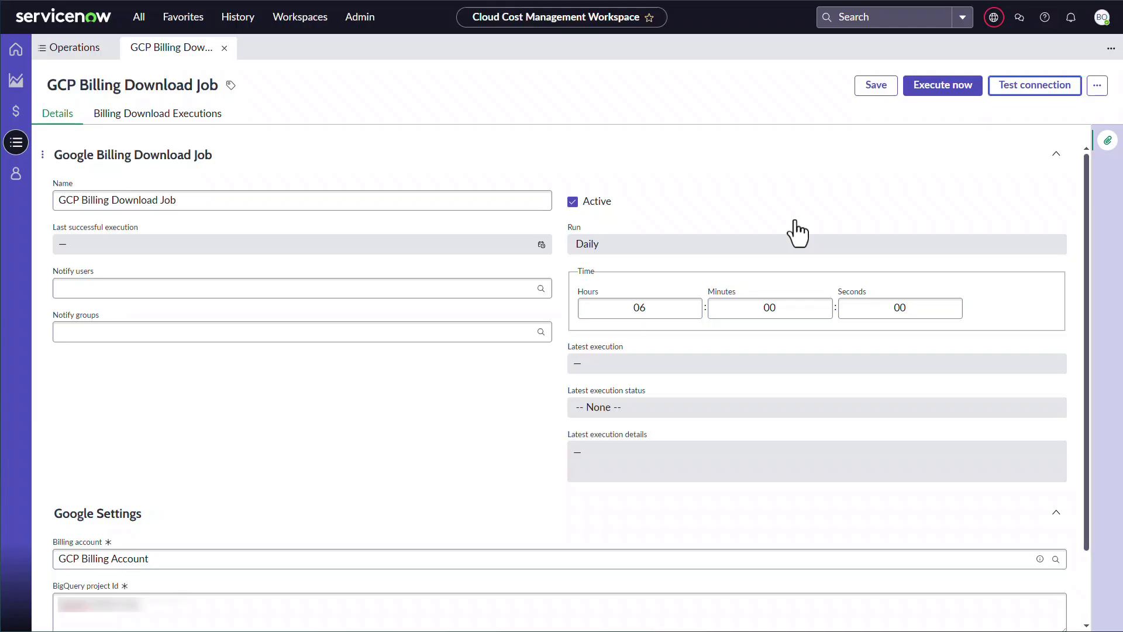
Execute the GCP billing download for start and end month 2025-07, then close the job record
click(945, 92)
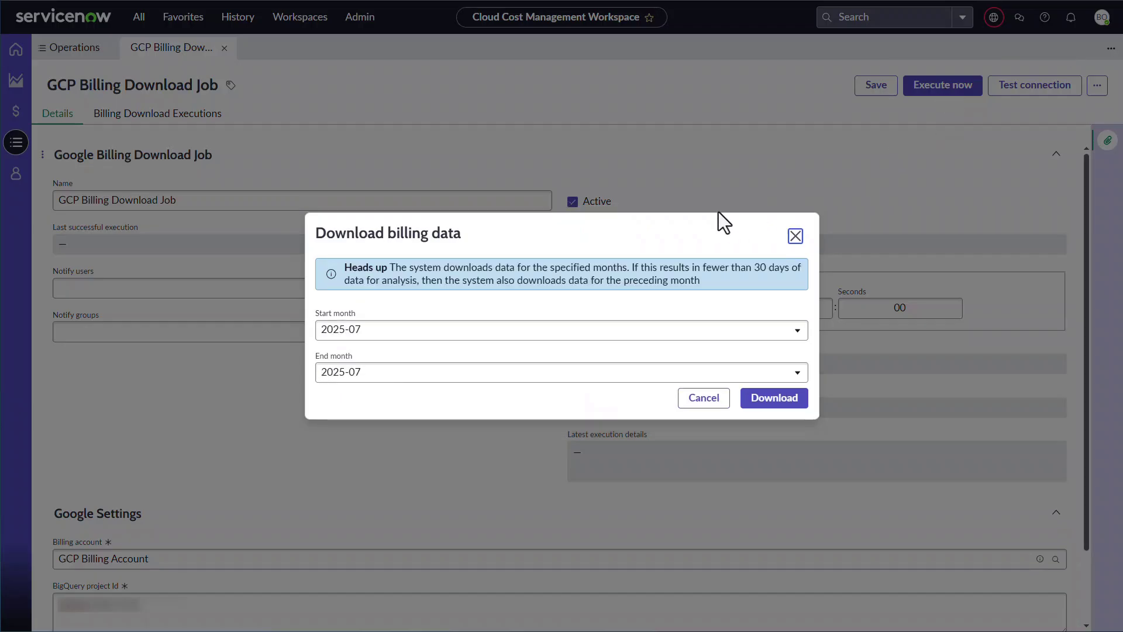
click(755, 399)
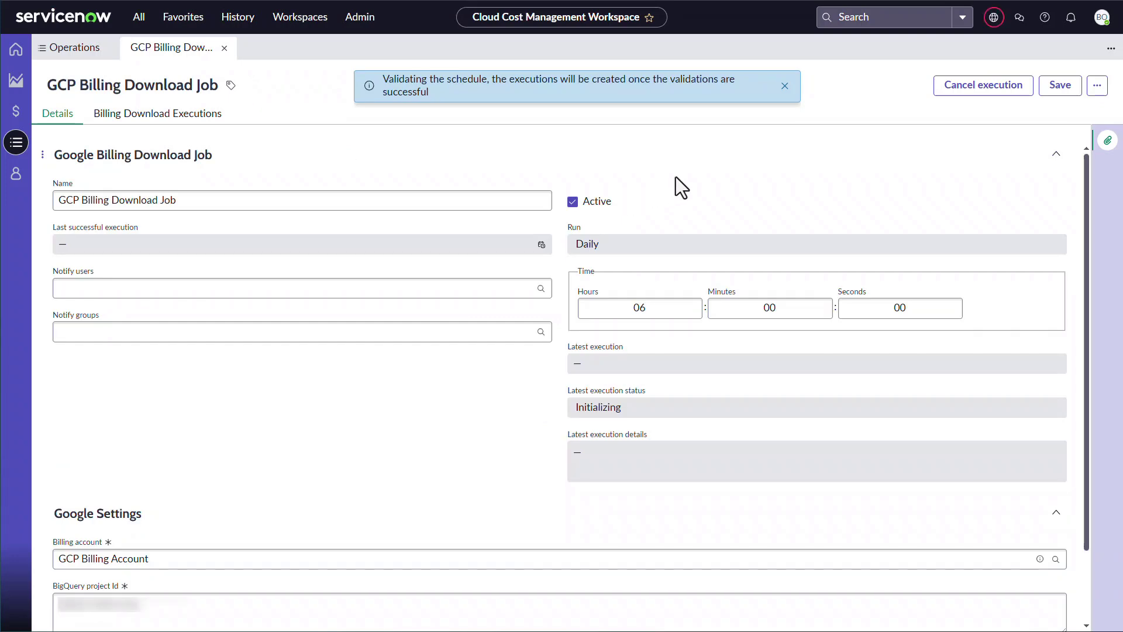
click(785, 87)
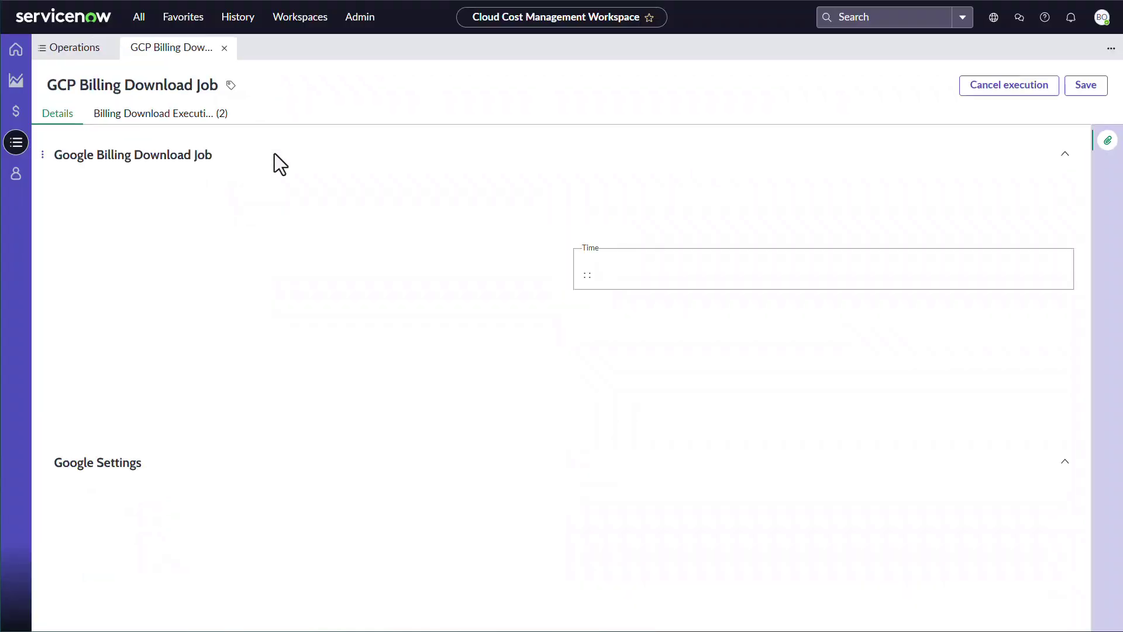
click(224, 48)
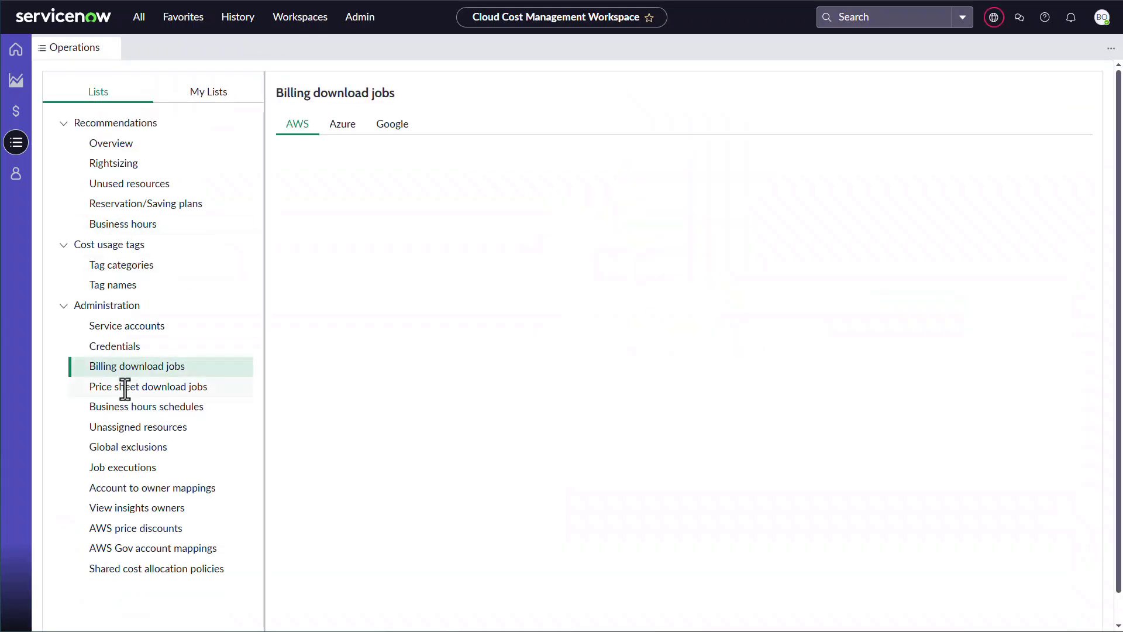
Start a new price sheet download job named "GCP Price Sheet Download Job"
click(128, 387)
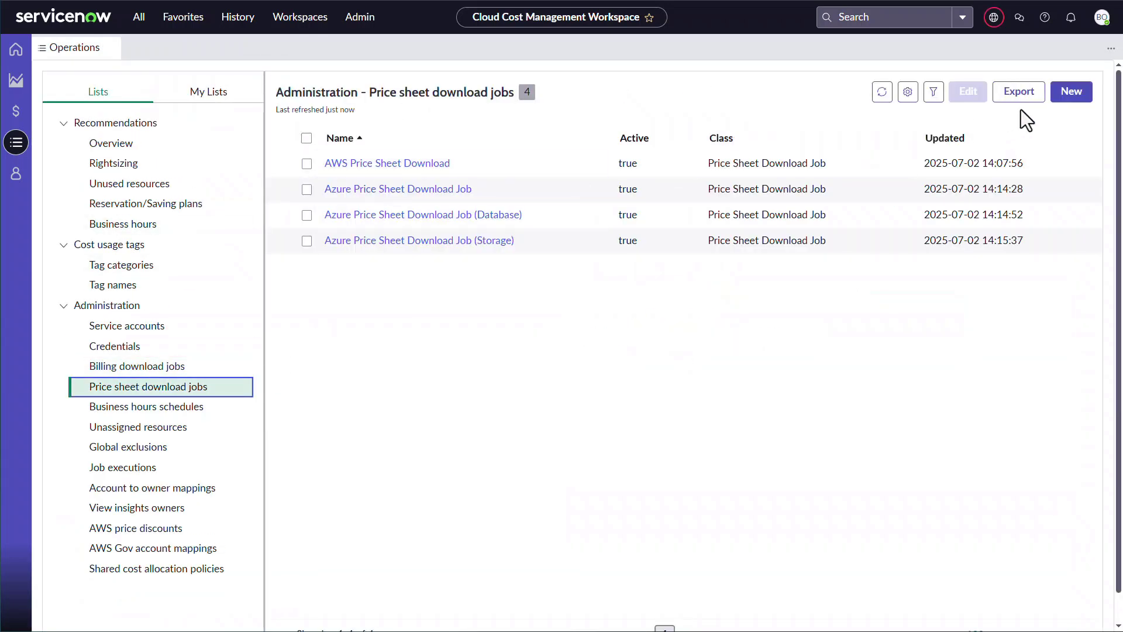
click(1058, 95)
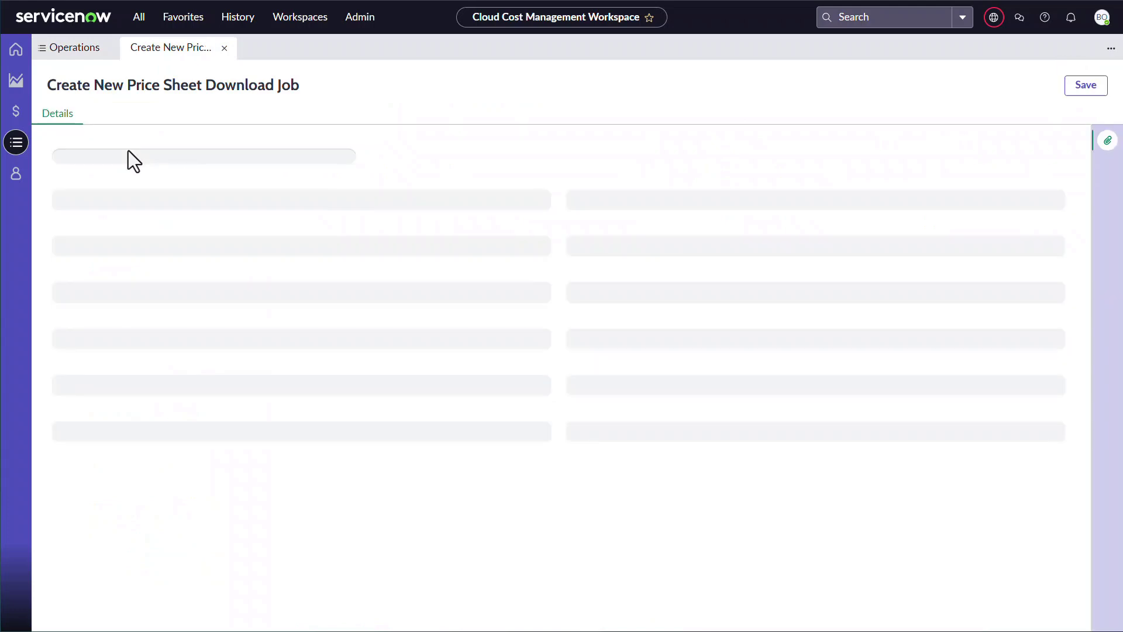
click(111, 201)
text(GCP)
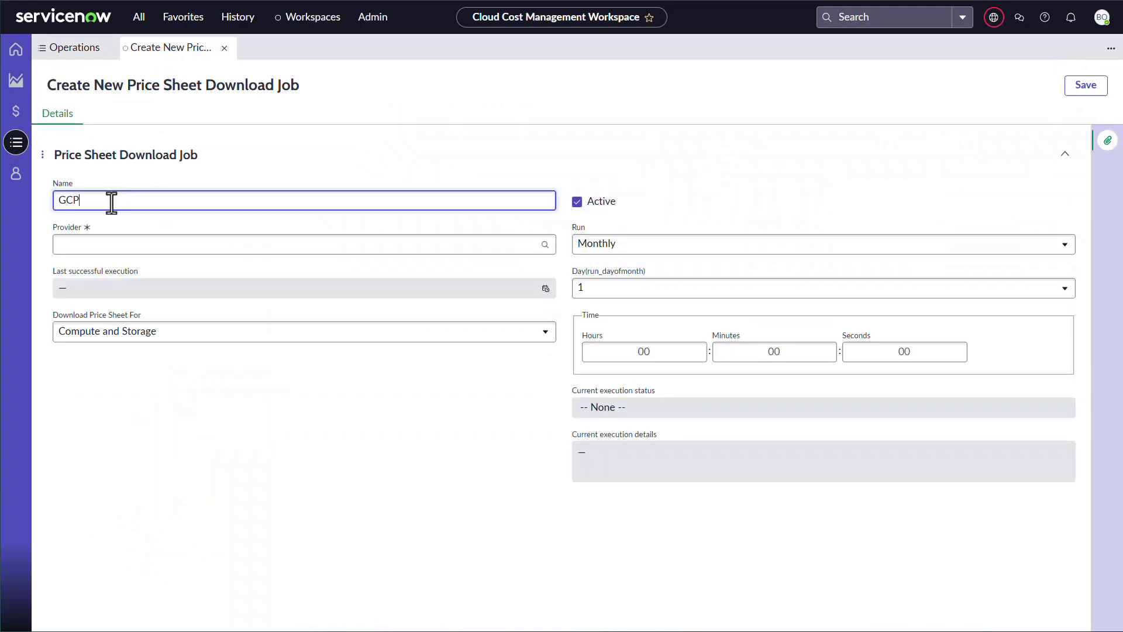
text( Price Sheet Download Job)
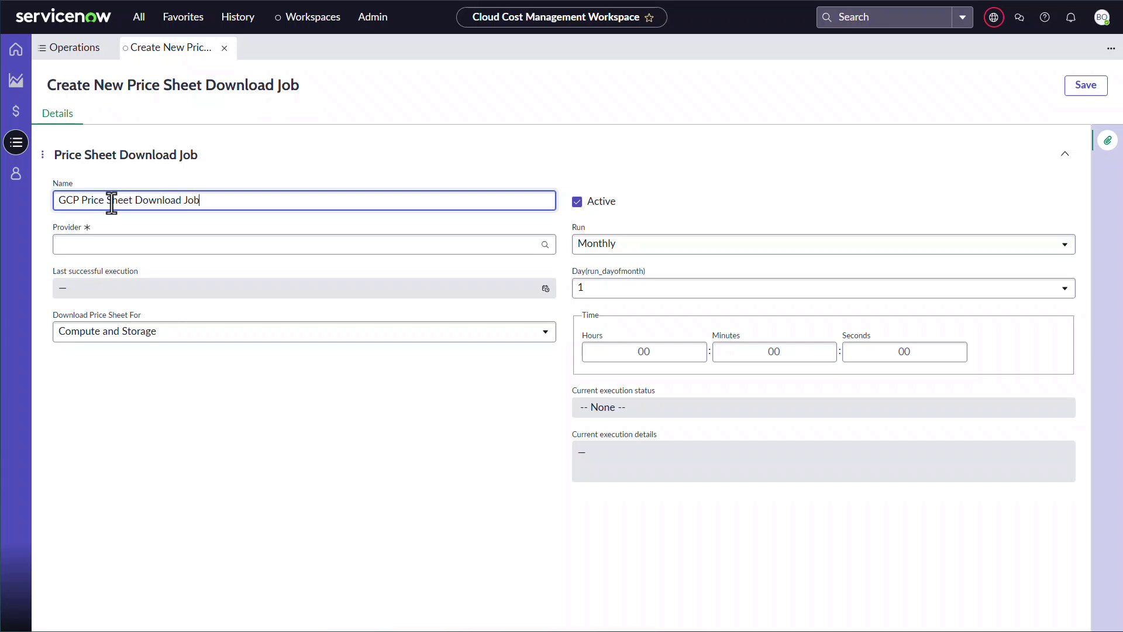
Set the job's provider to Google, its price sheet coverage to All and its Google service account to GCP Billing Account
key(Tab)
text(g)
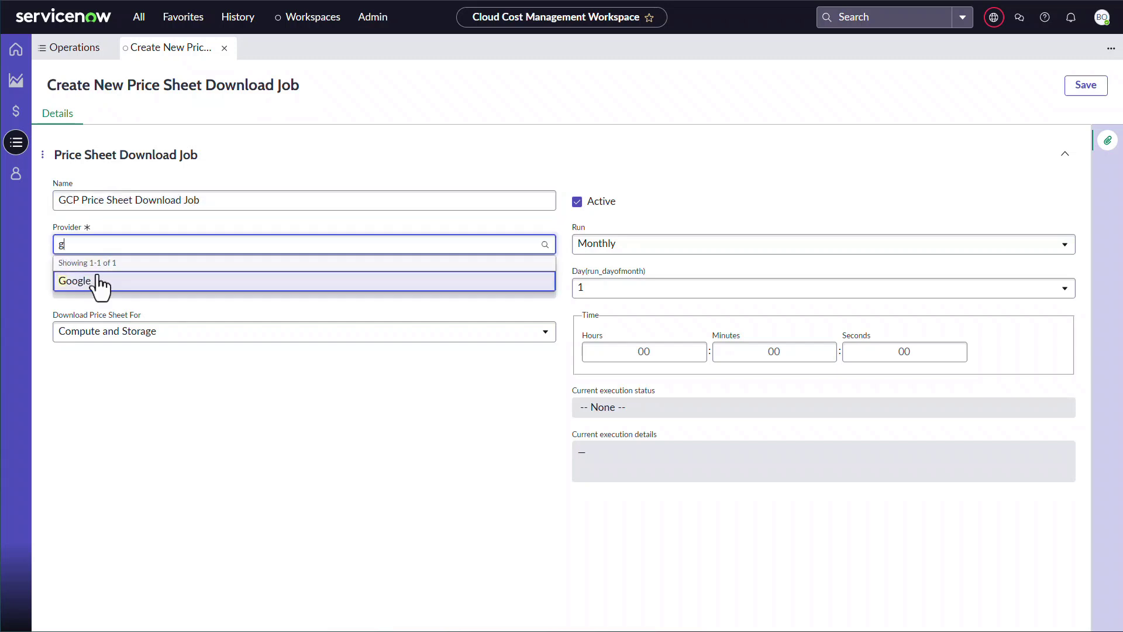
click(100, 280)
click(125, 381)
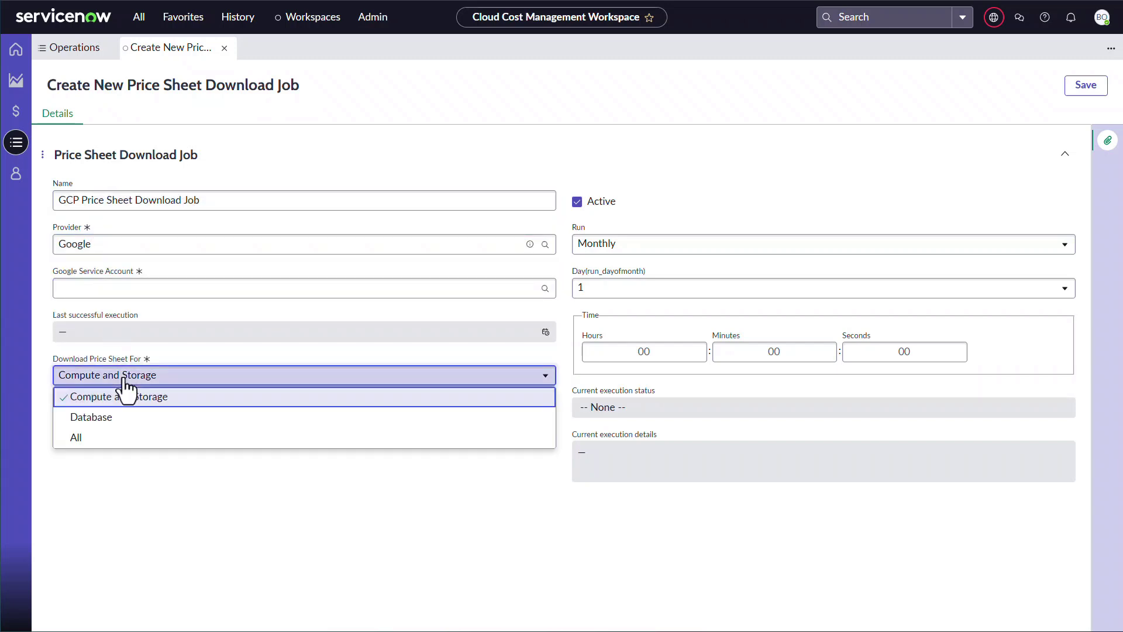
click(111, 440)
click(107, 293)
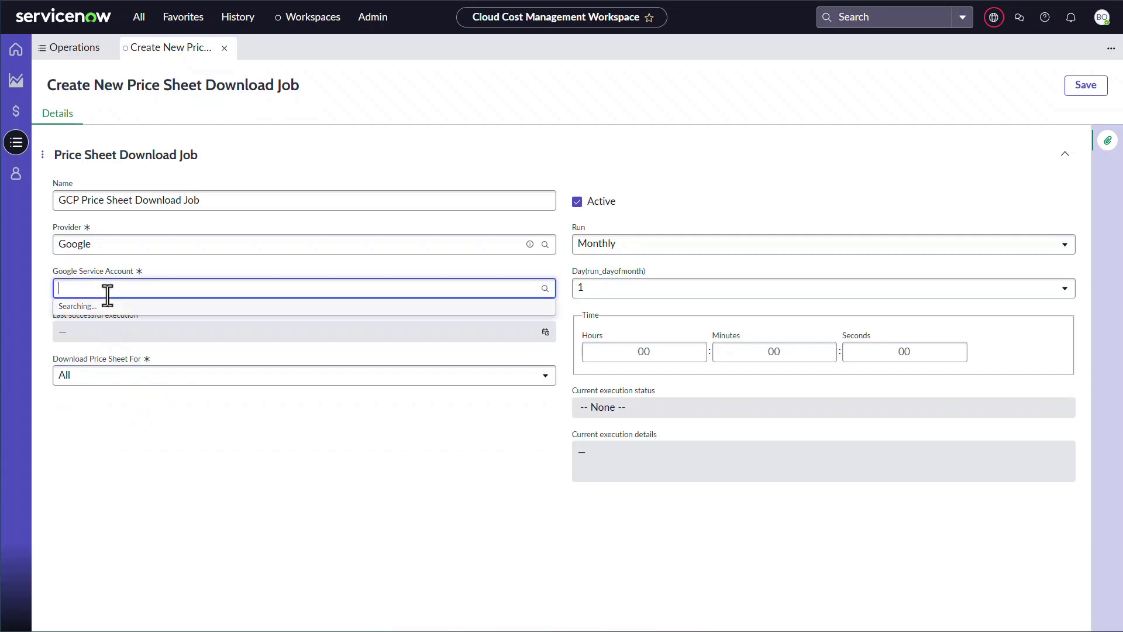
click(106, 326)
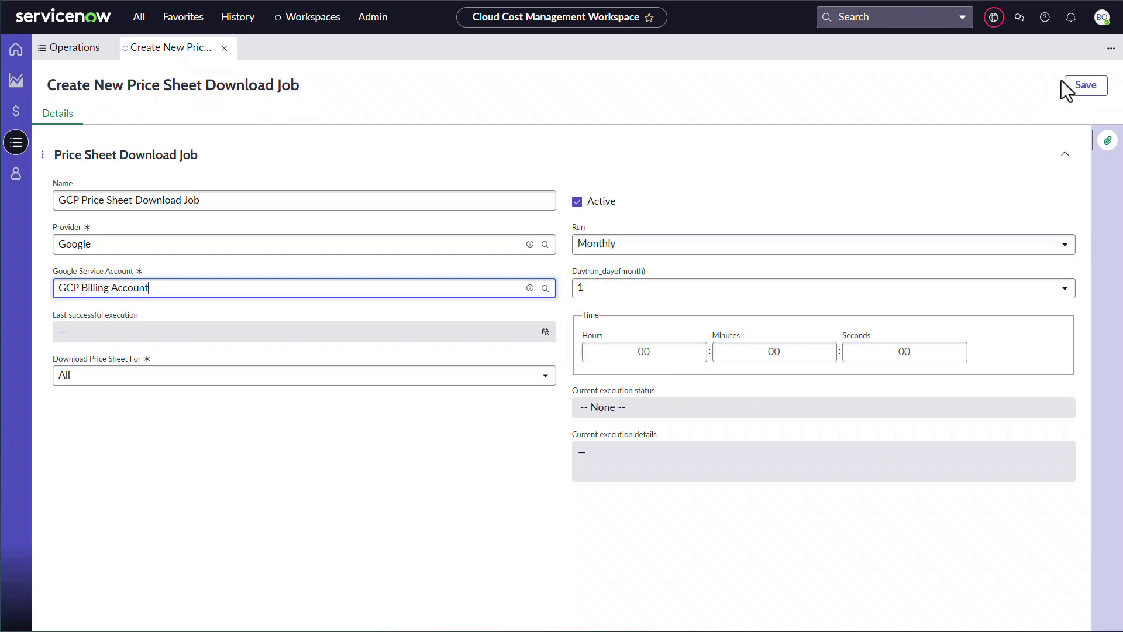
Save the GCP price sheet download job, execute it immediately and close its record
click(1088, 88)
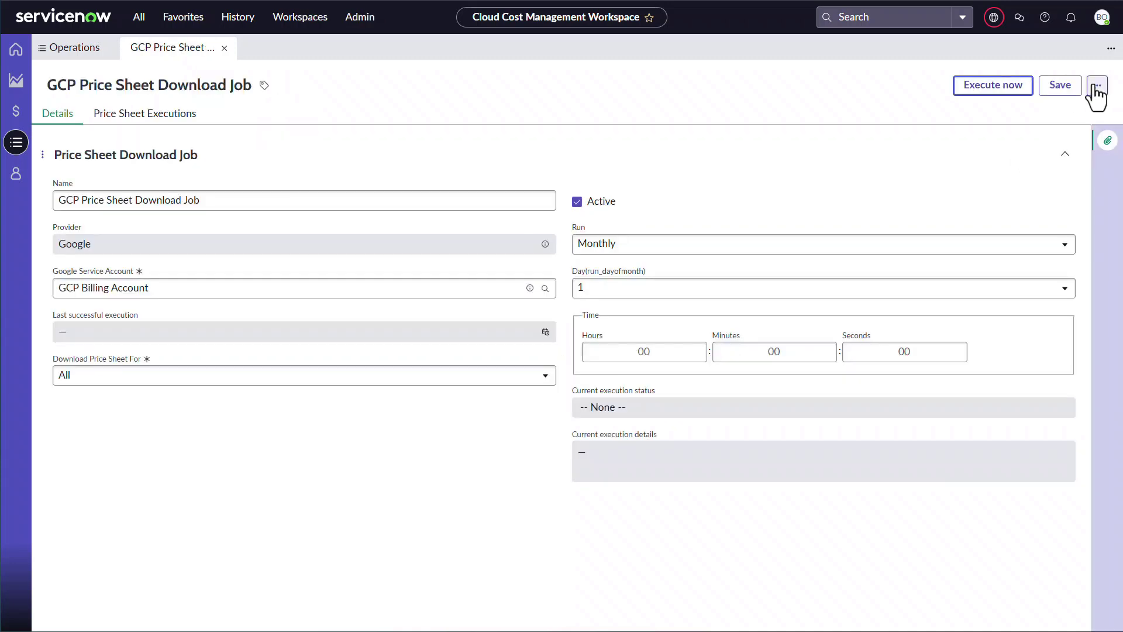
click(1006, 88)
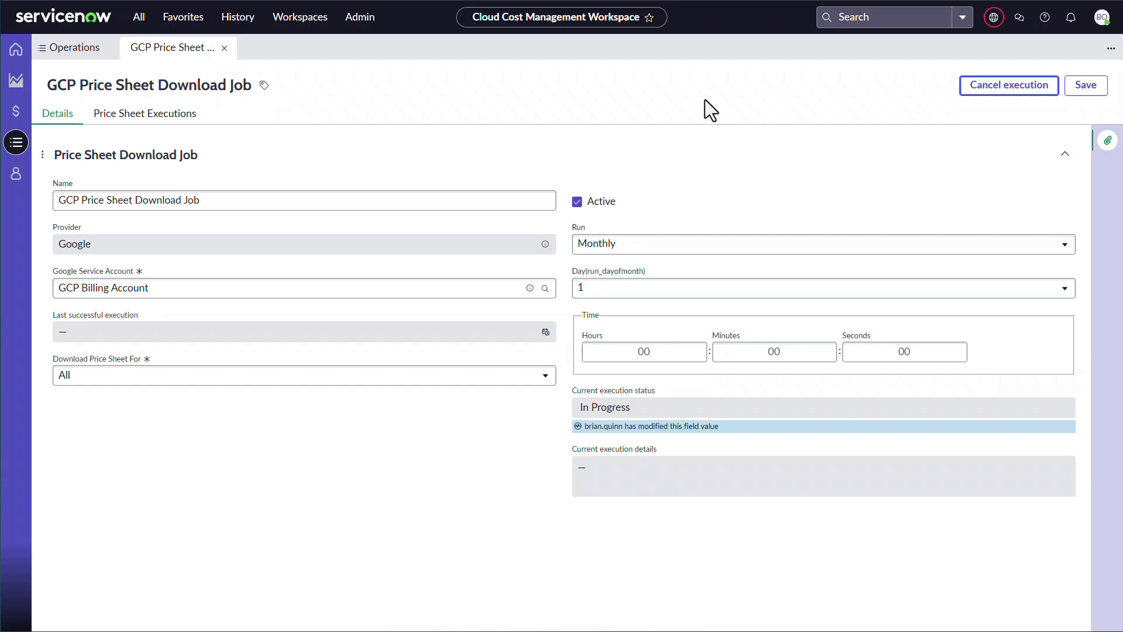
click(224, 48)
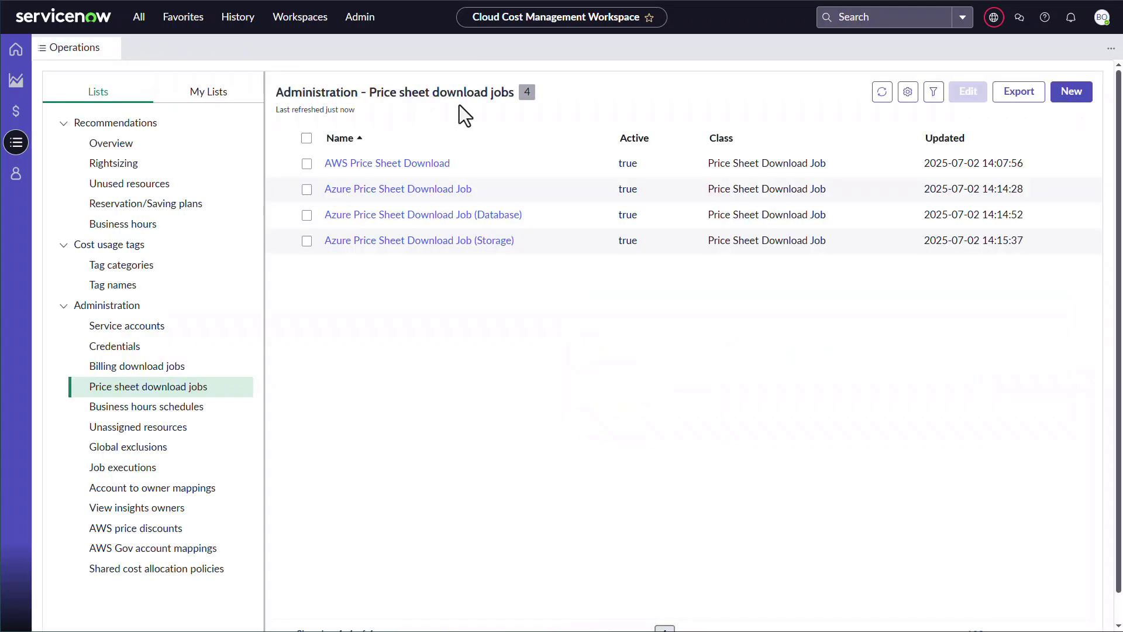
On the workspace home page, check the spend breakdown's cost type options and preview its forecast
click(16, 50)
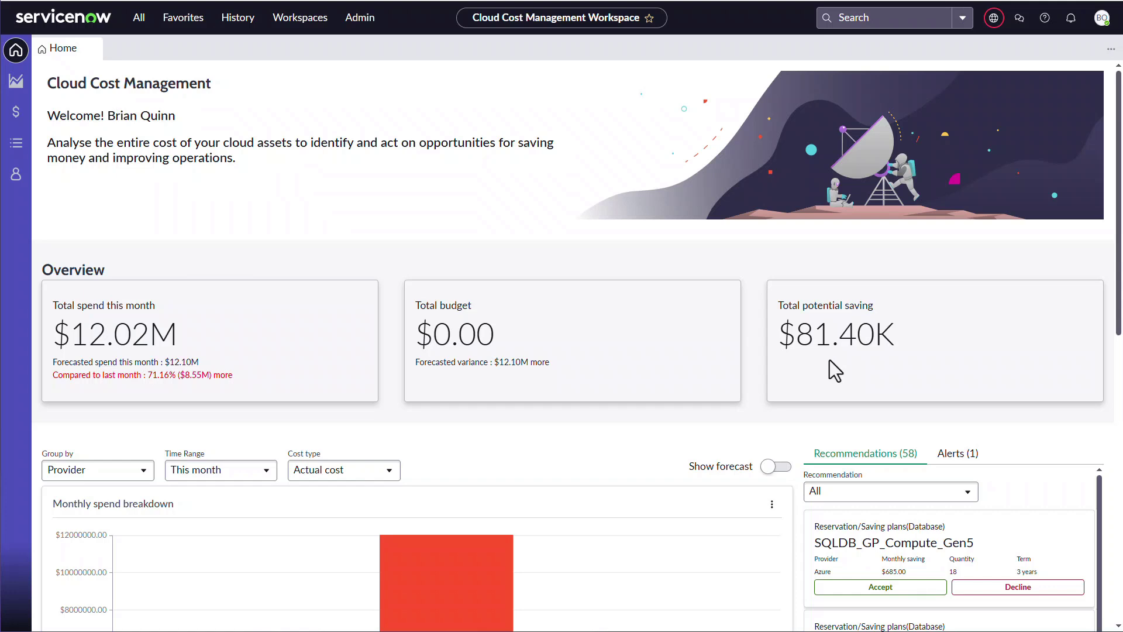
scroll(749, 360, down, 3)
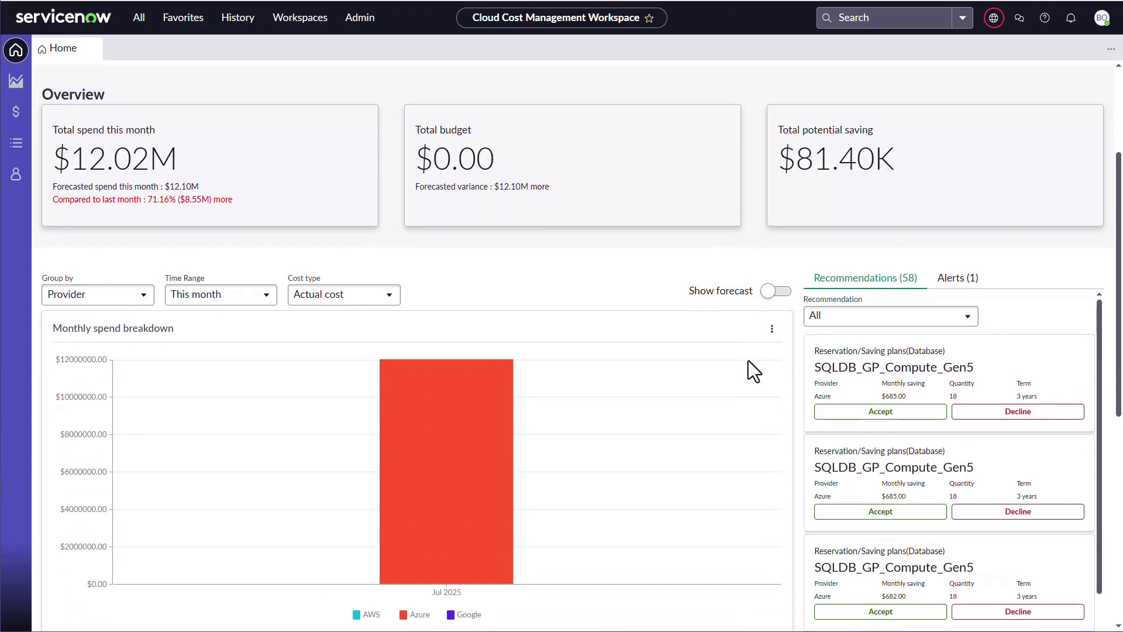
scroll(748, 360, down, 1)
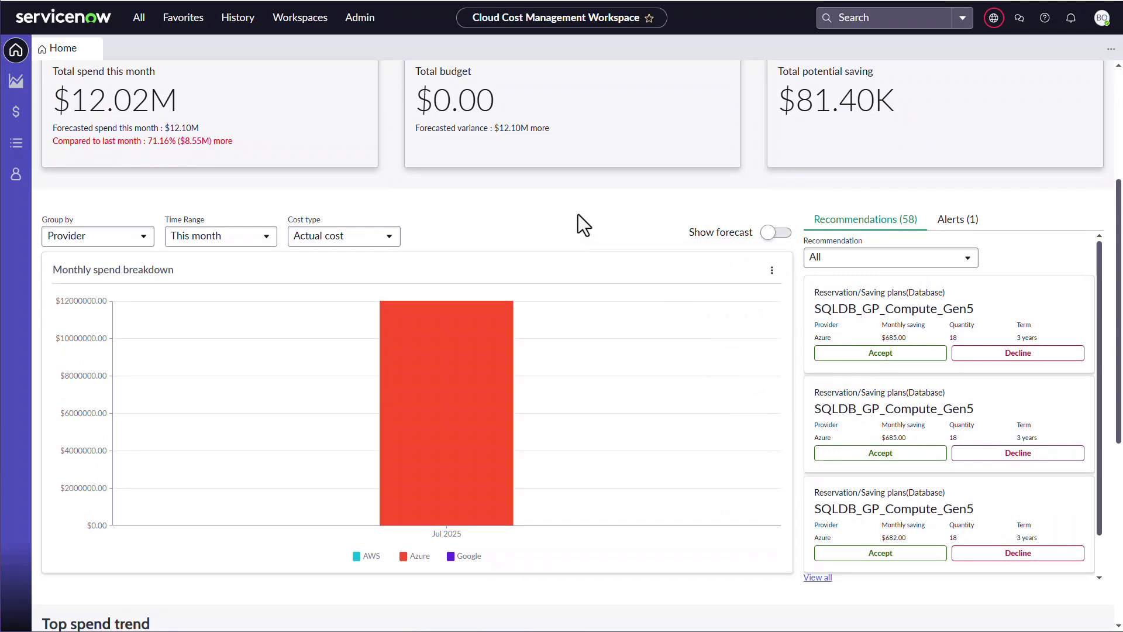
click(387, 237)
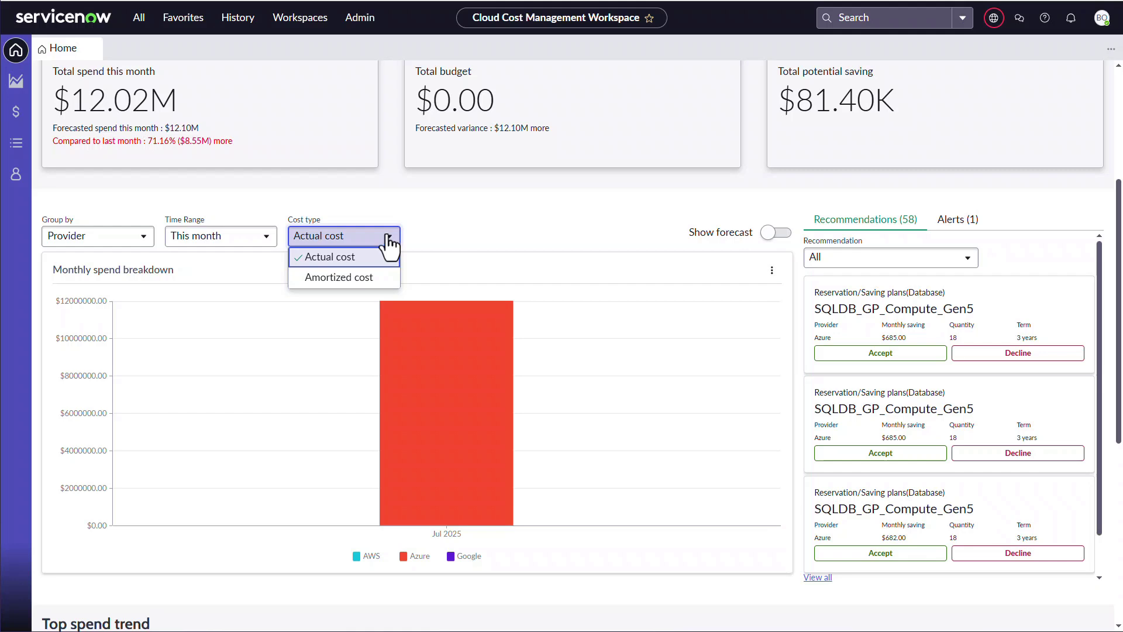
click(388, 236)
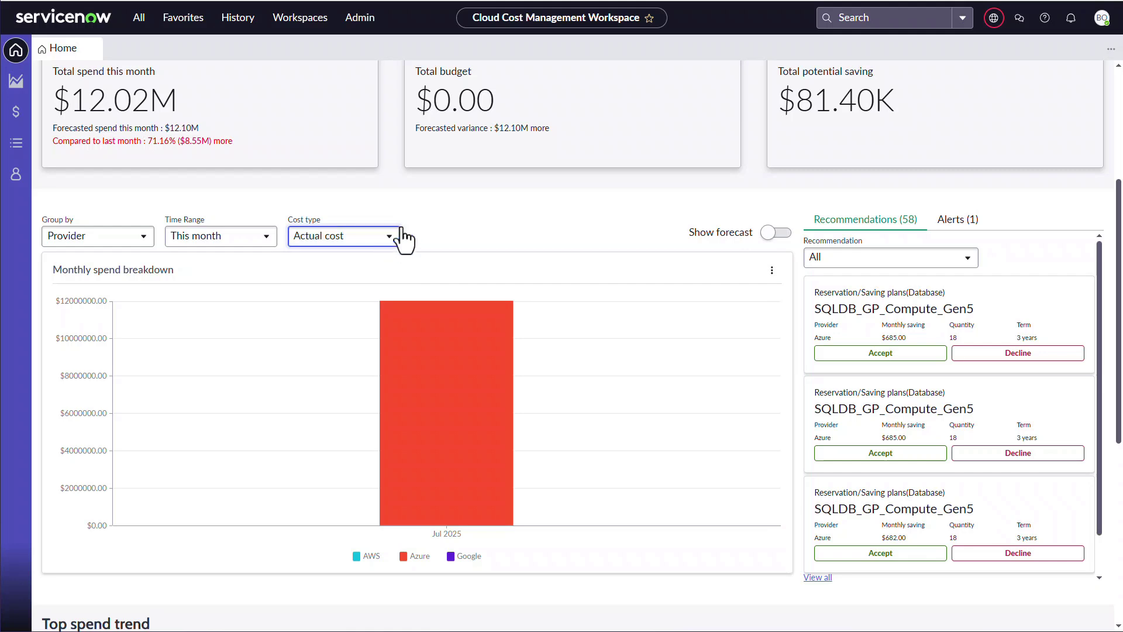
click(771, 235)
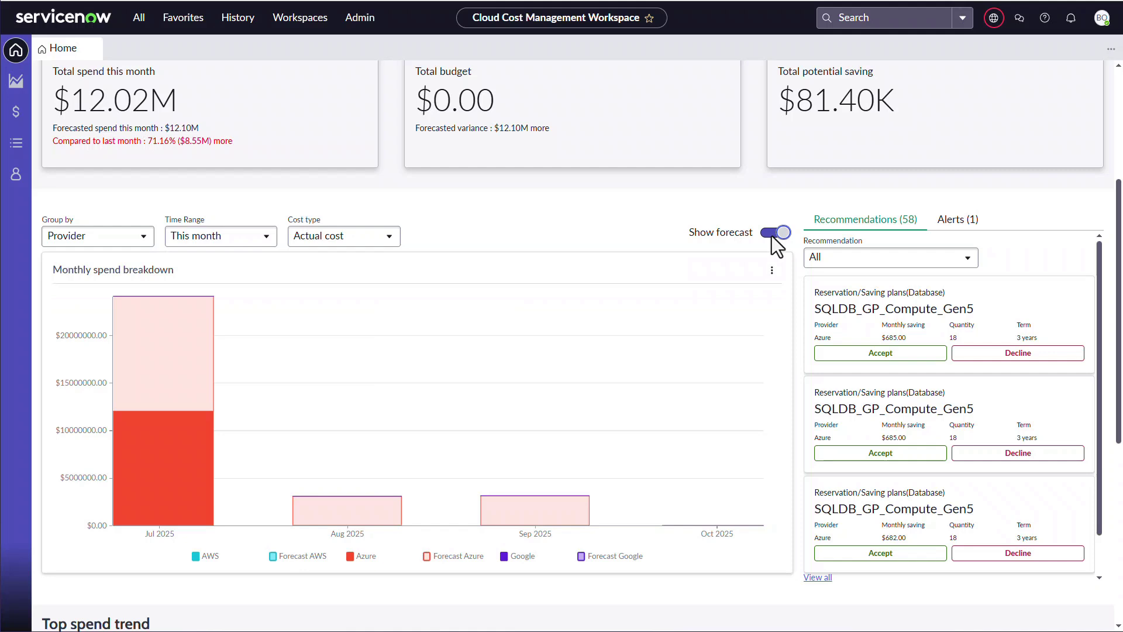
click(771, 235)
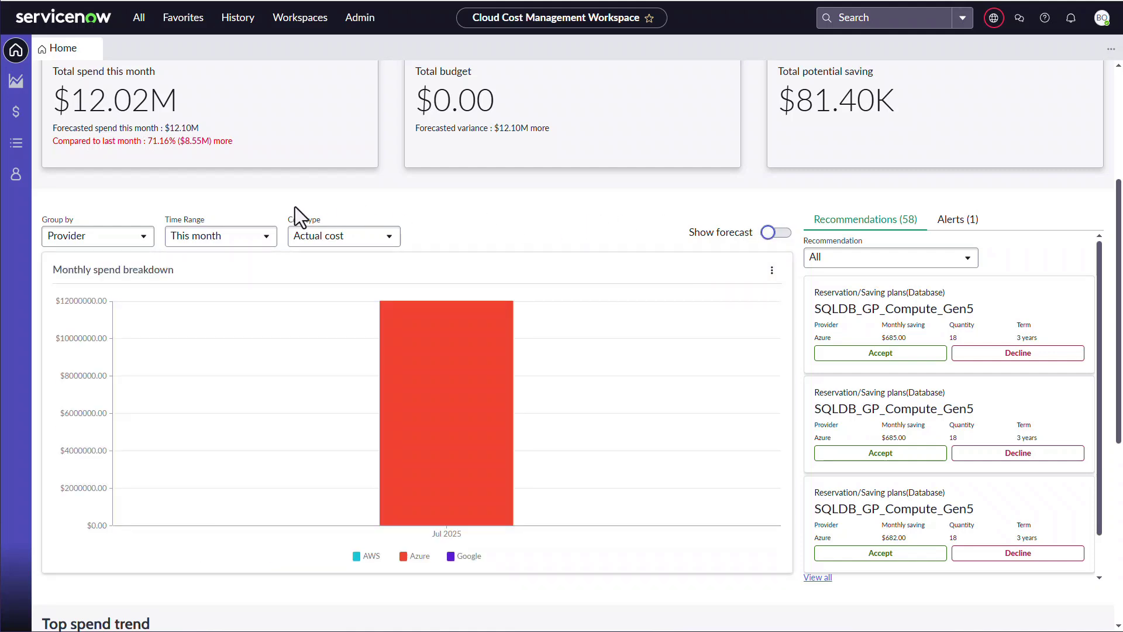
View the monthly spend breakdown over 3 months, grouped by service category
click(250, 237)
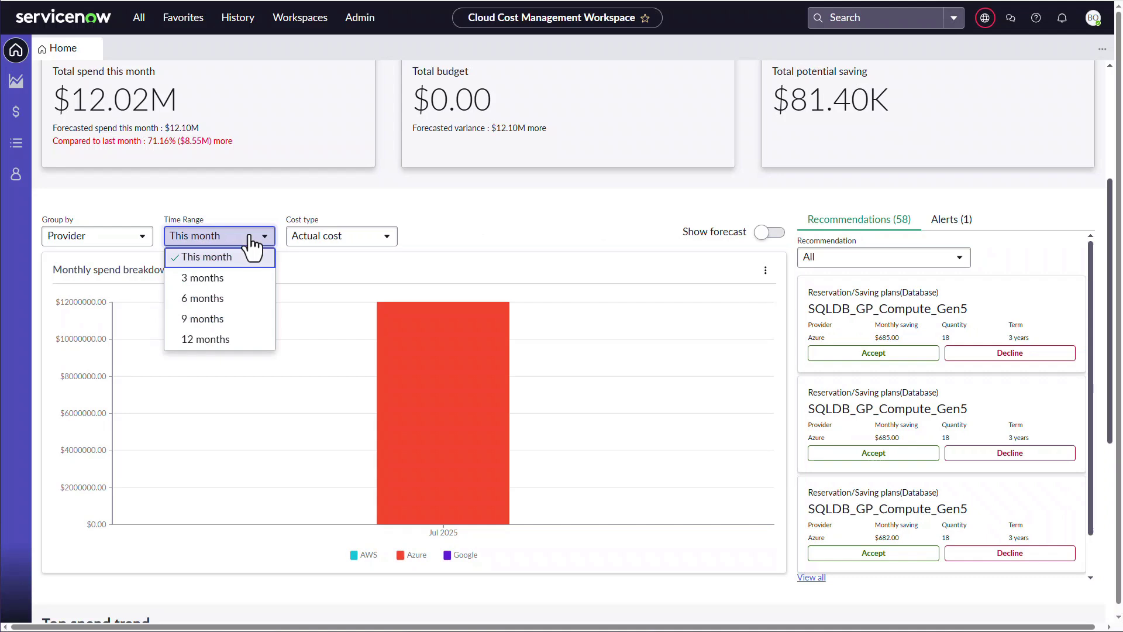
click(238, 282)
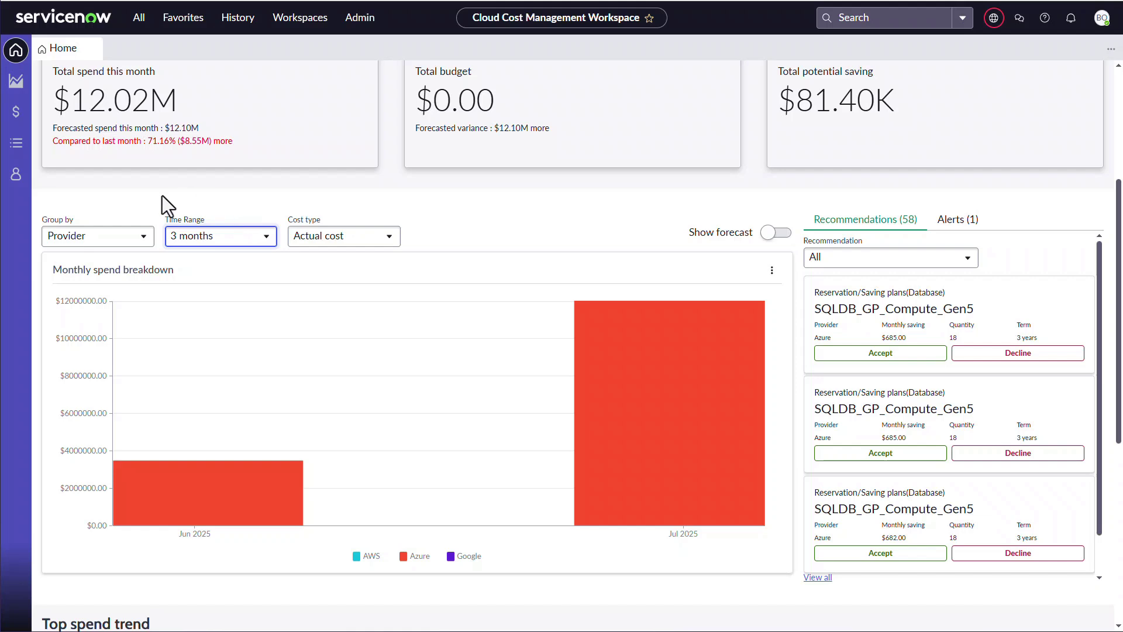
click(89, 238)
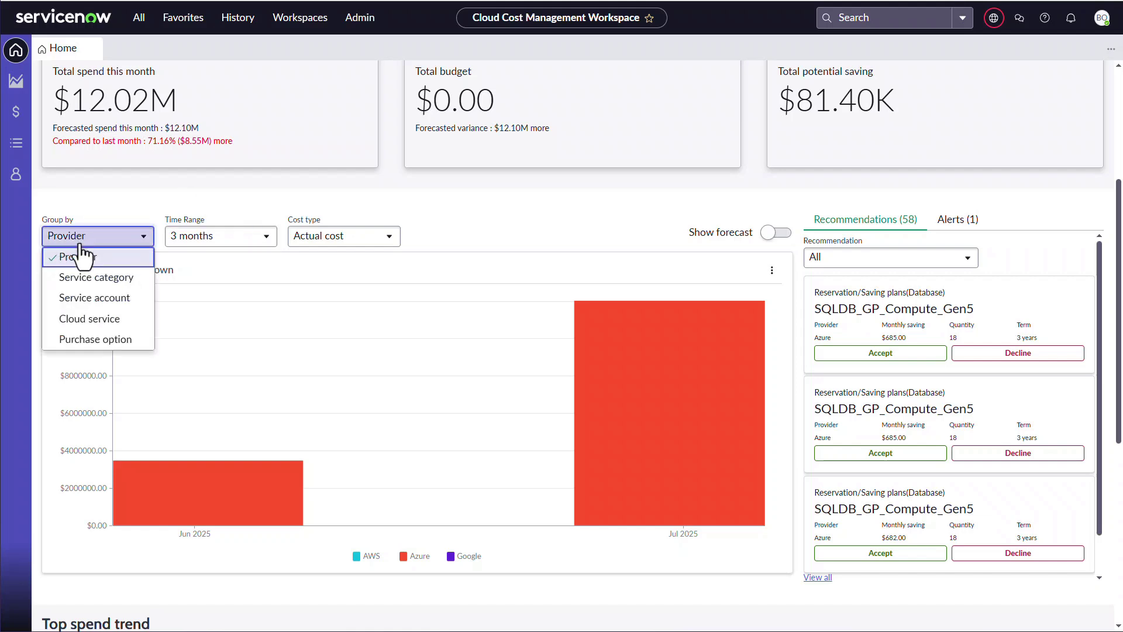
click(73, 281)
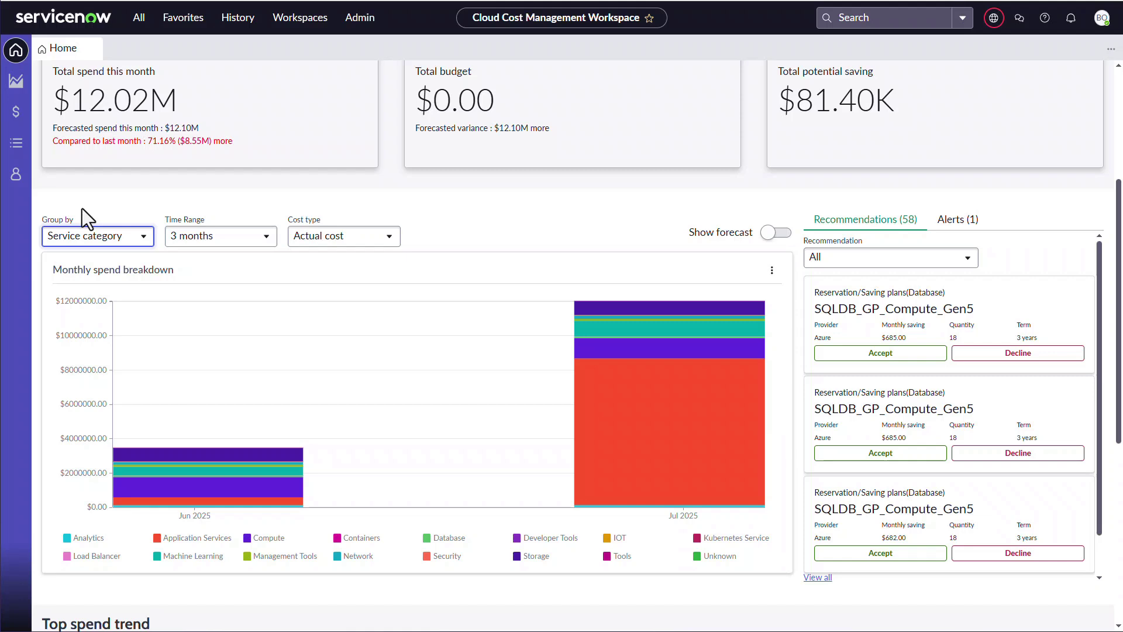
Compare the monthly spend breakdown grouped by cloud service, by service account and by purchase option
click(94, 240)
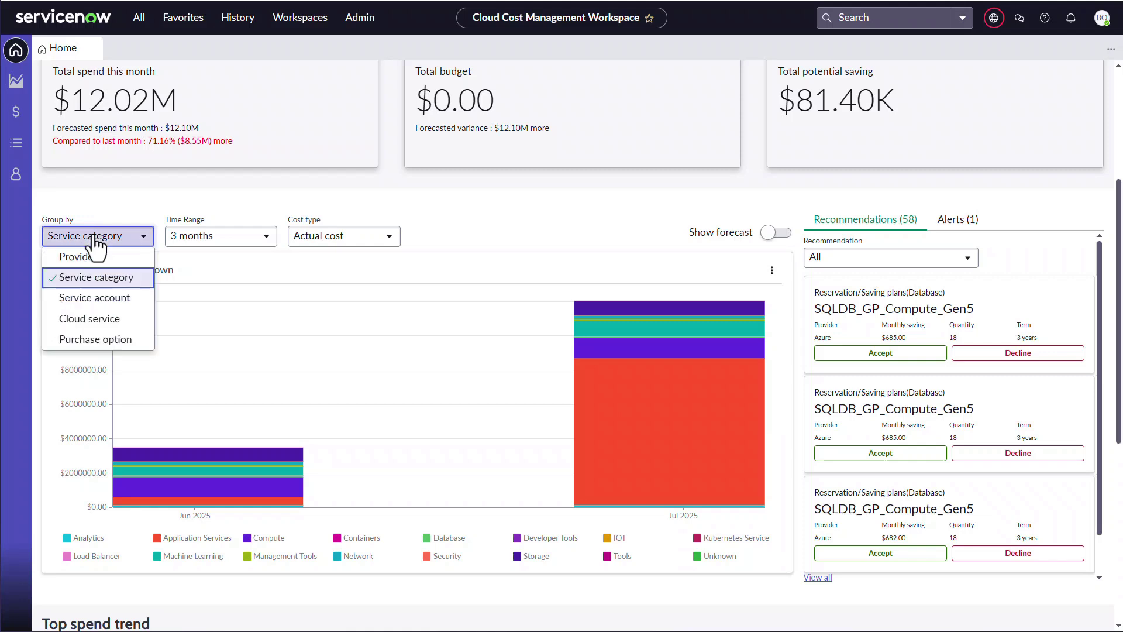
click(63, 319)
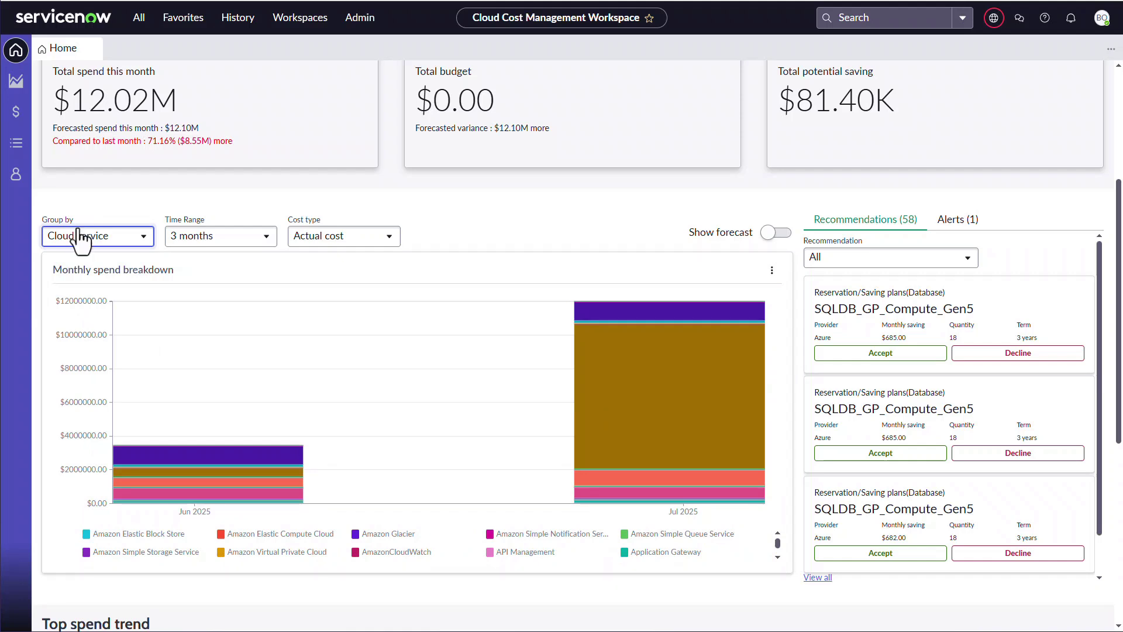
click(80, 238)
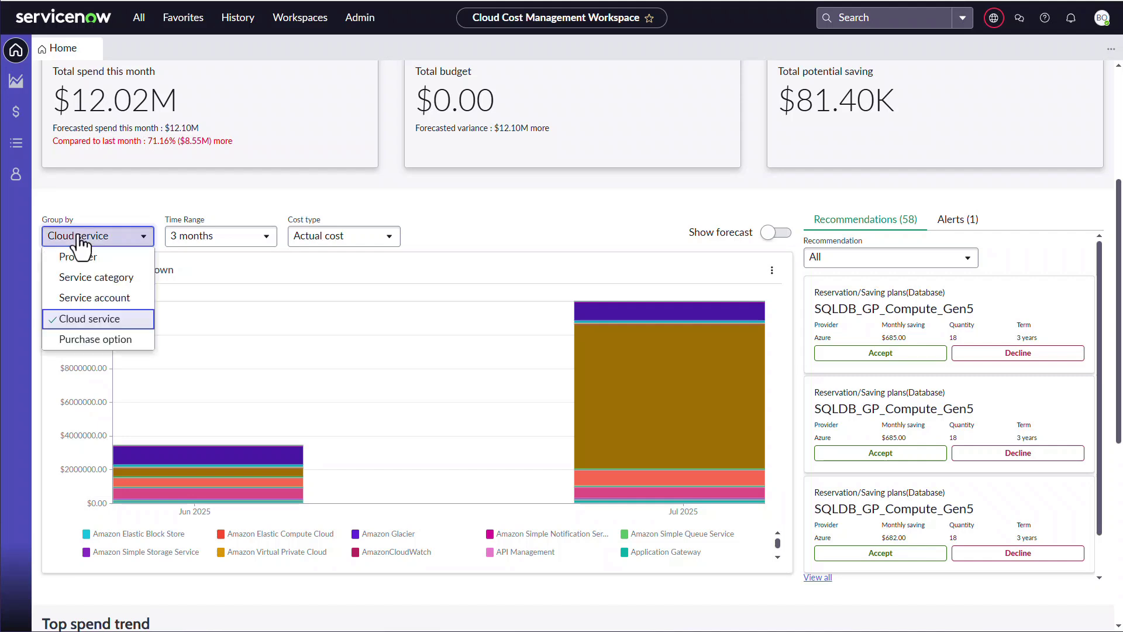
click(80, 296)
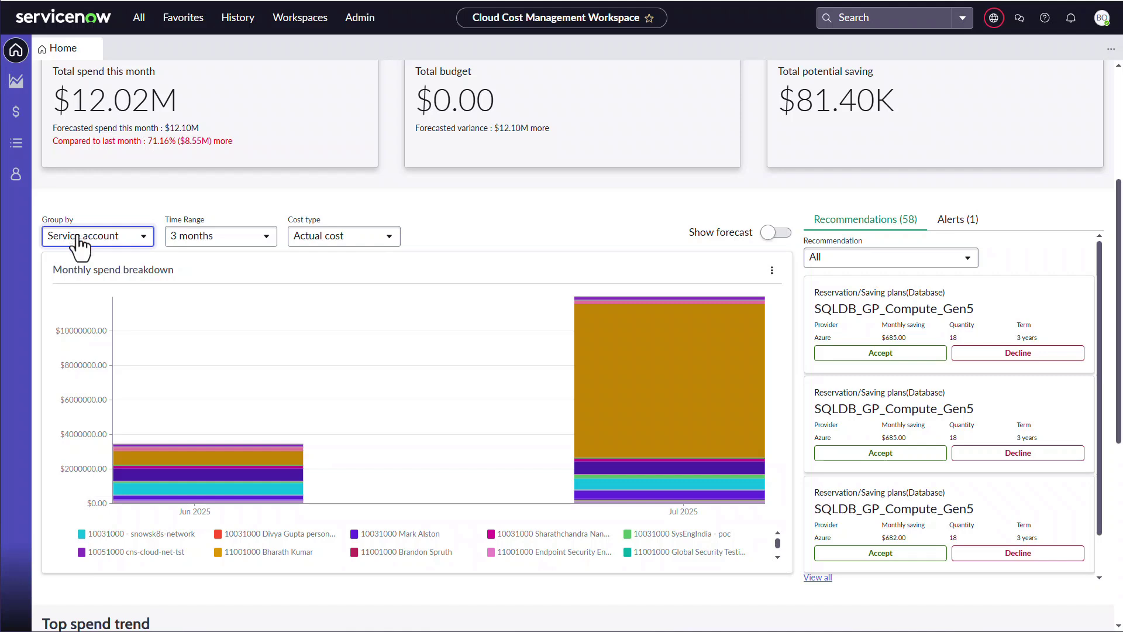
click(80, 248)
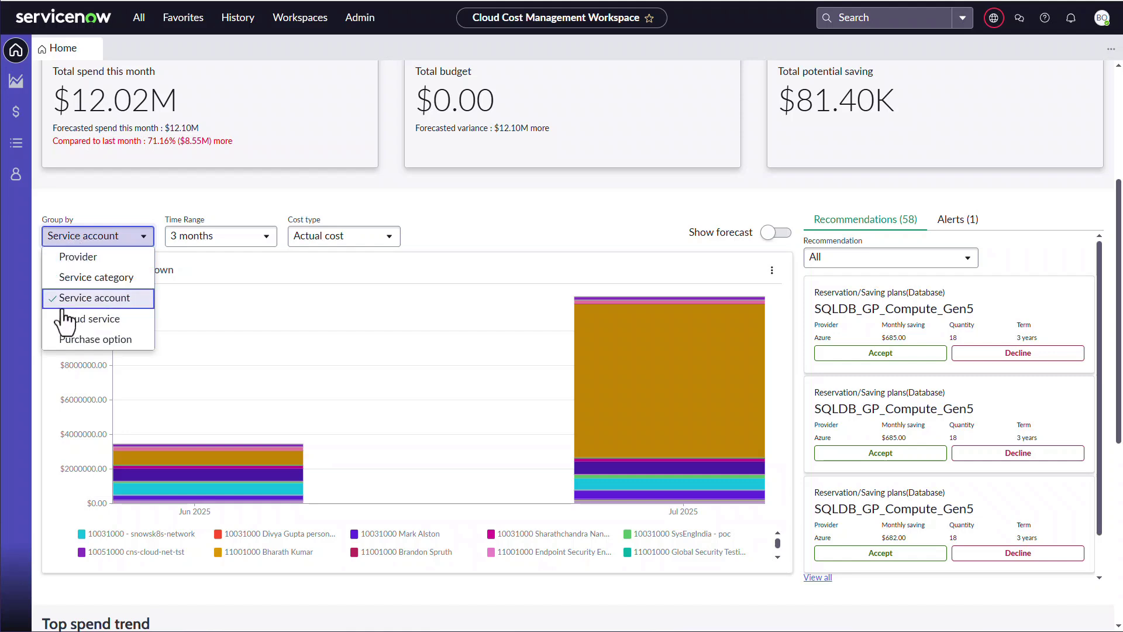
click(69, 340)
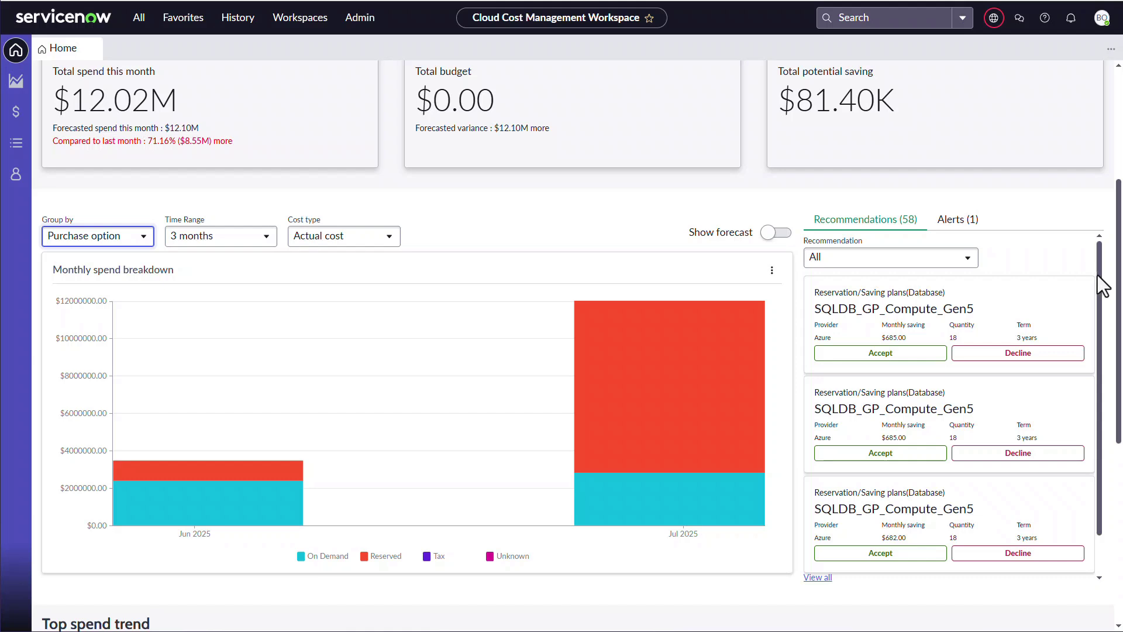
Review all the top spend trend cards, including the Kubernetes cluster card, and the actual vs potential savings charts
scroll(1106, 272, down, 1)
scroll(1112, 281, down, 3)
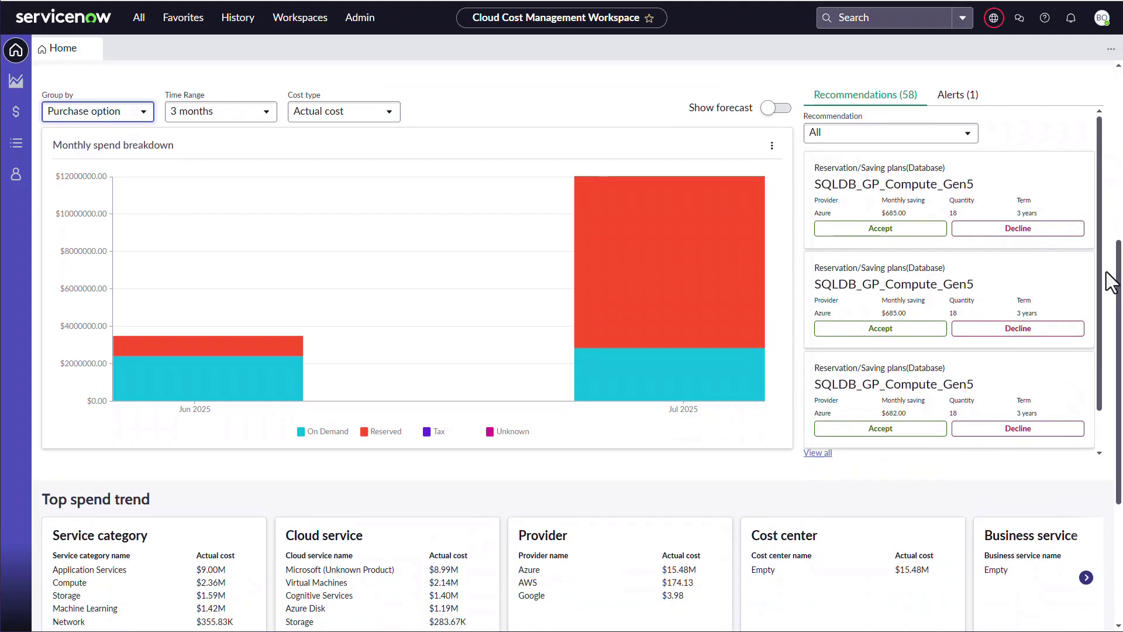
scroll(1106, 272, down, 2)
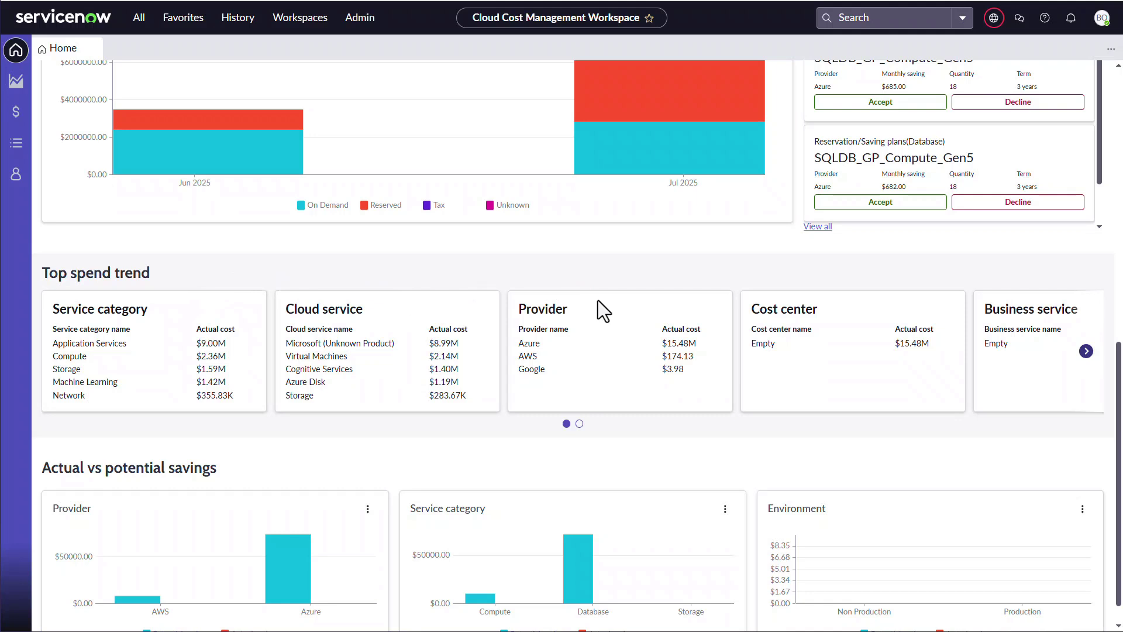
click(1085, 352)
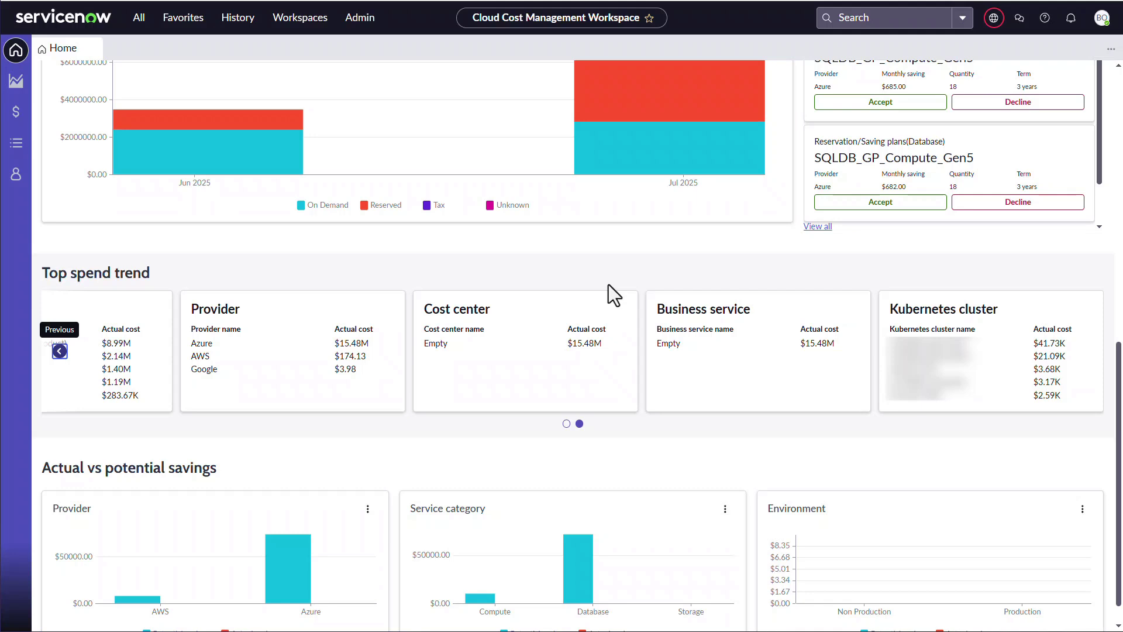
scroll(608, 284, down, 1)
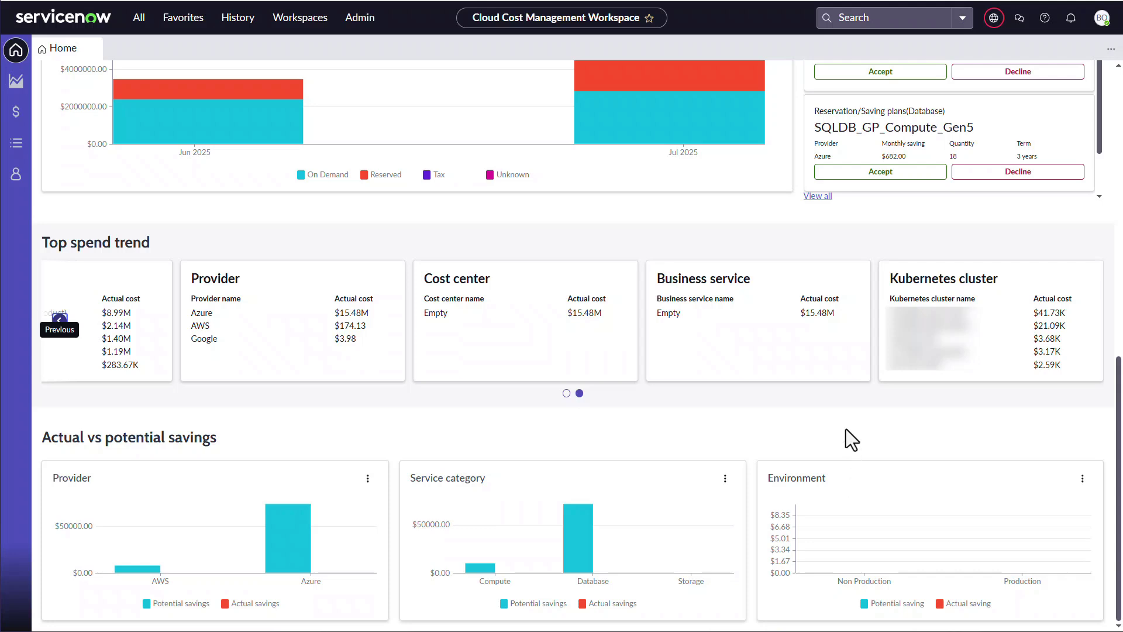
Open the spend analytics from the monthly spend breakdown chart and check the available tag category filters and grouping options
scroll(887, 429, up, 6)
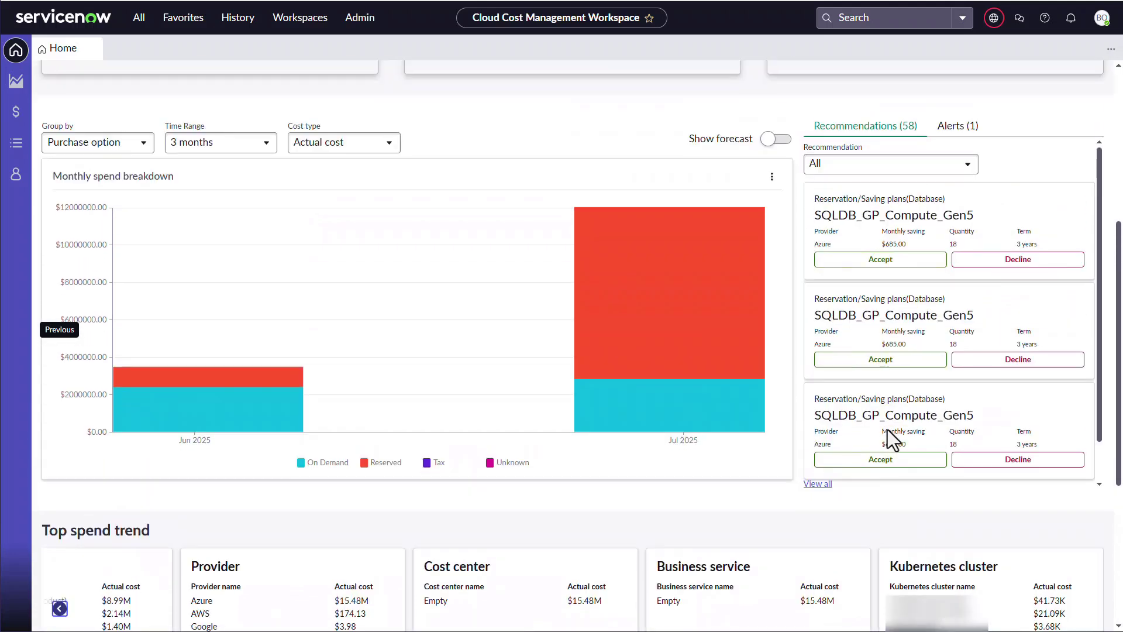
mouse_move(669, 353)
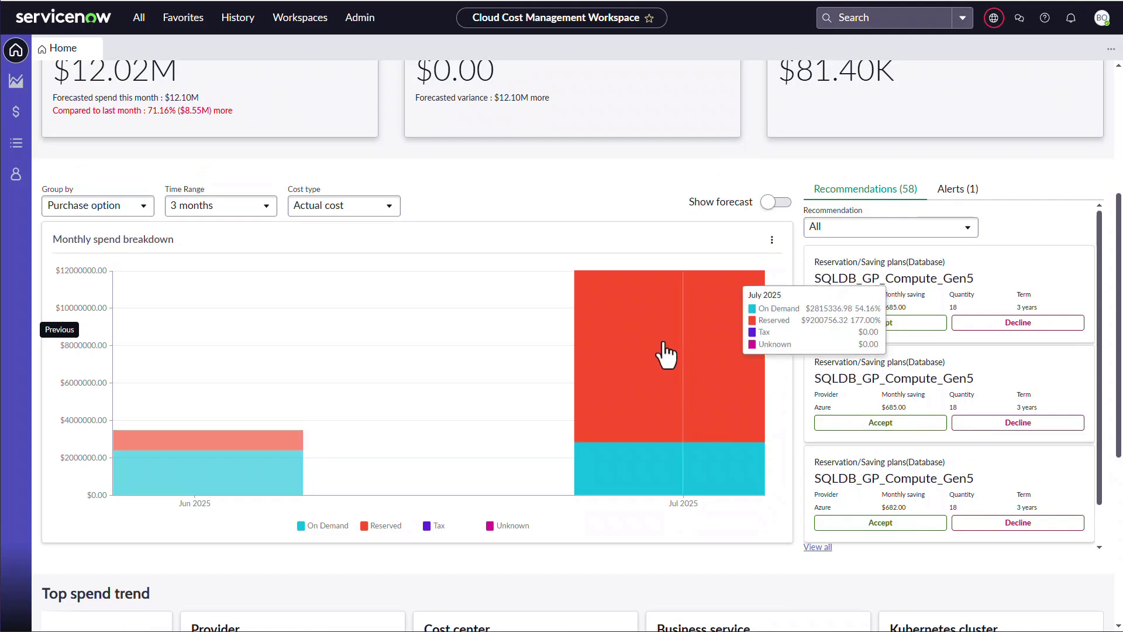
click(605, 321)
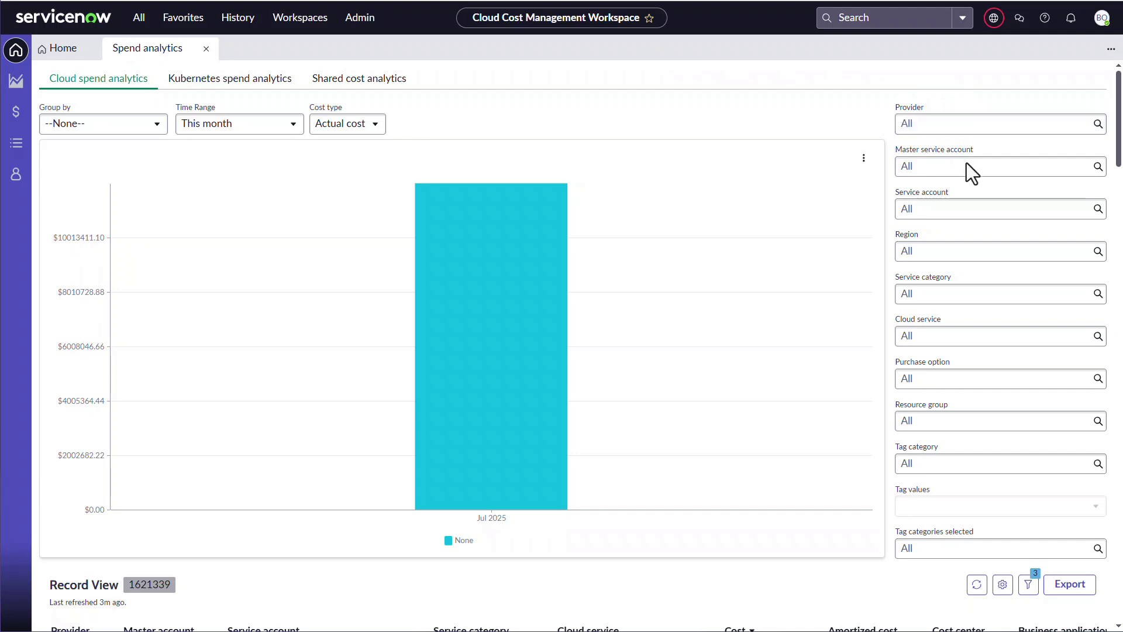
click(985, 463)
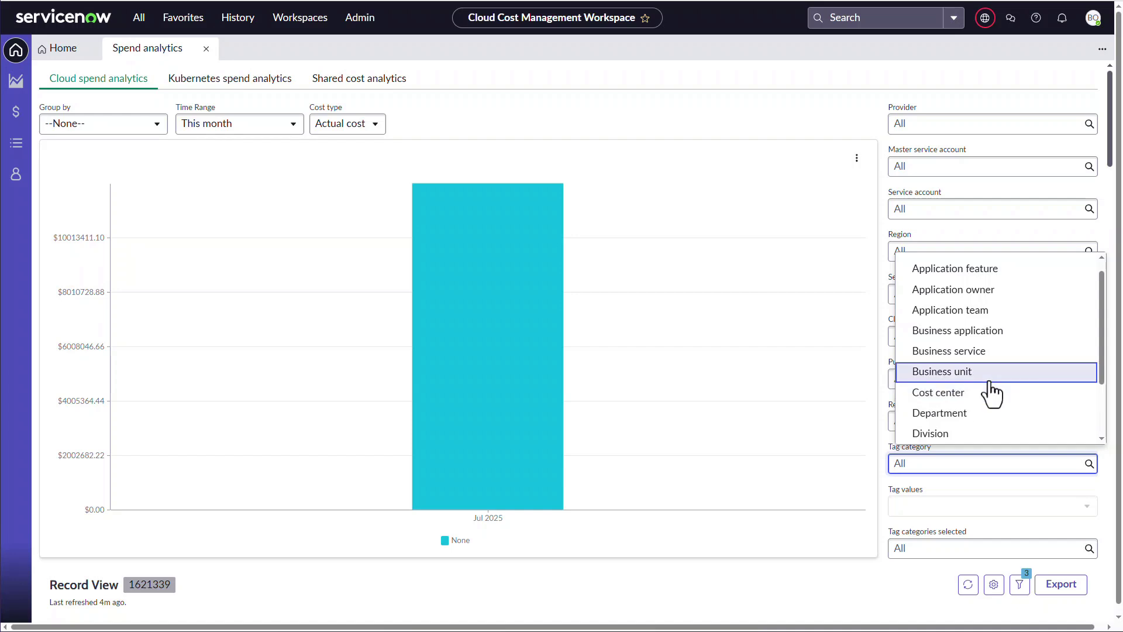
click(133, 126)
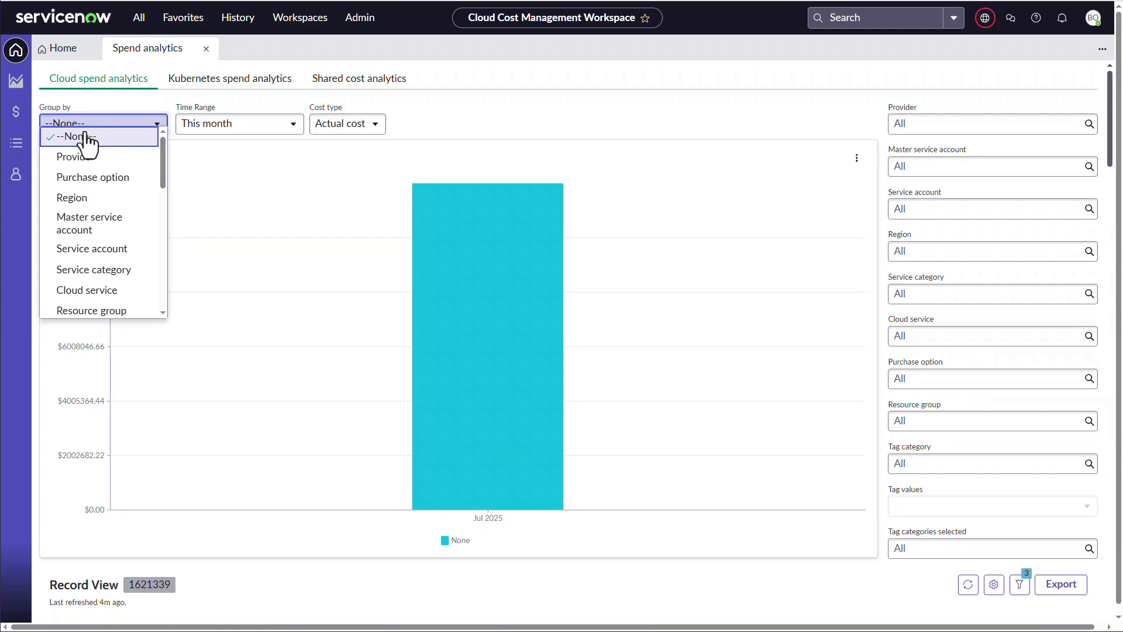
scroll(93, 188, down, 2)
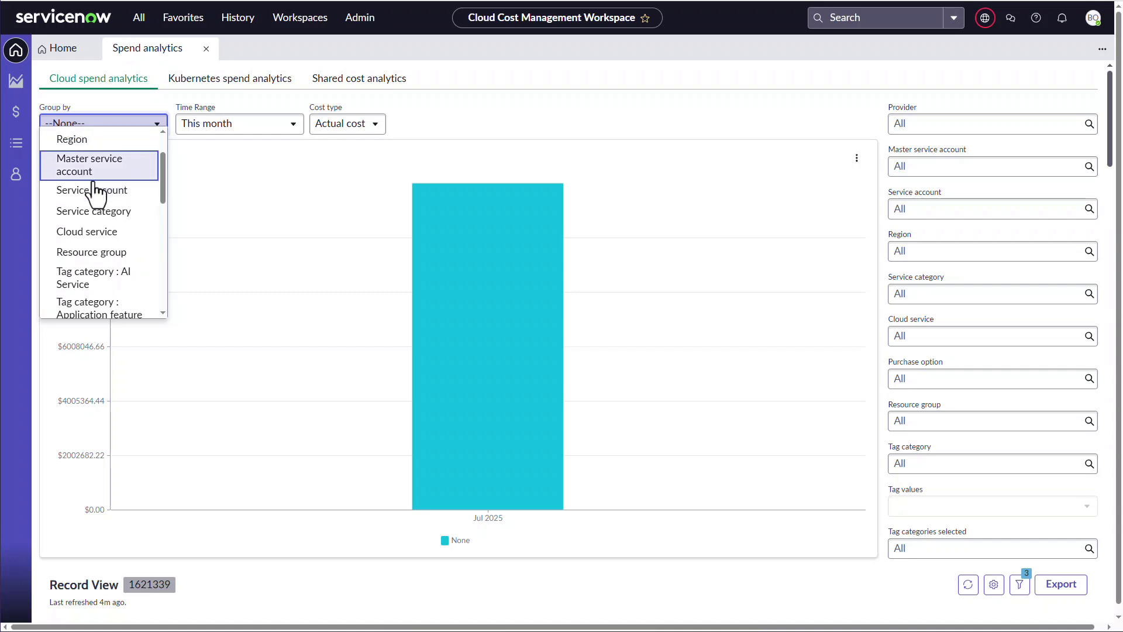
scroll(146, 137, up, 1)
click(644, 112)
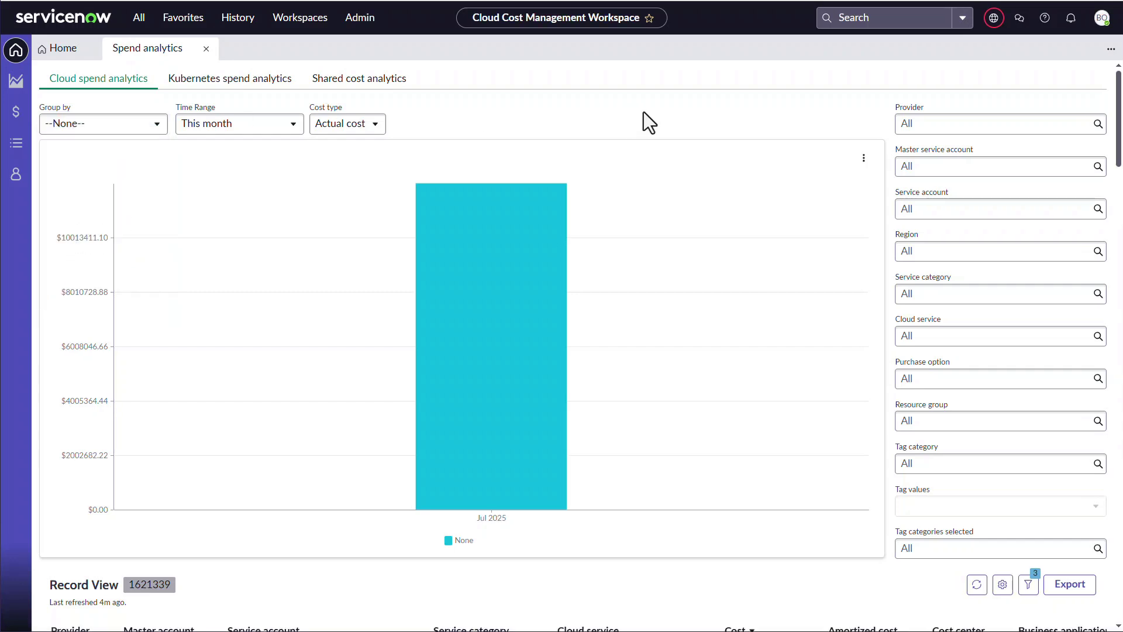
Filter the cloud spend analytics by the first service account matching "cr"
click(930, 210)
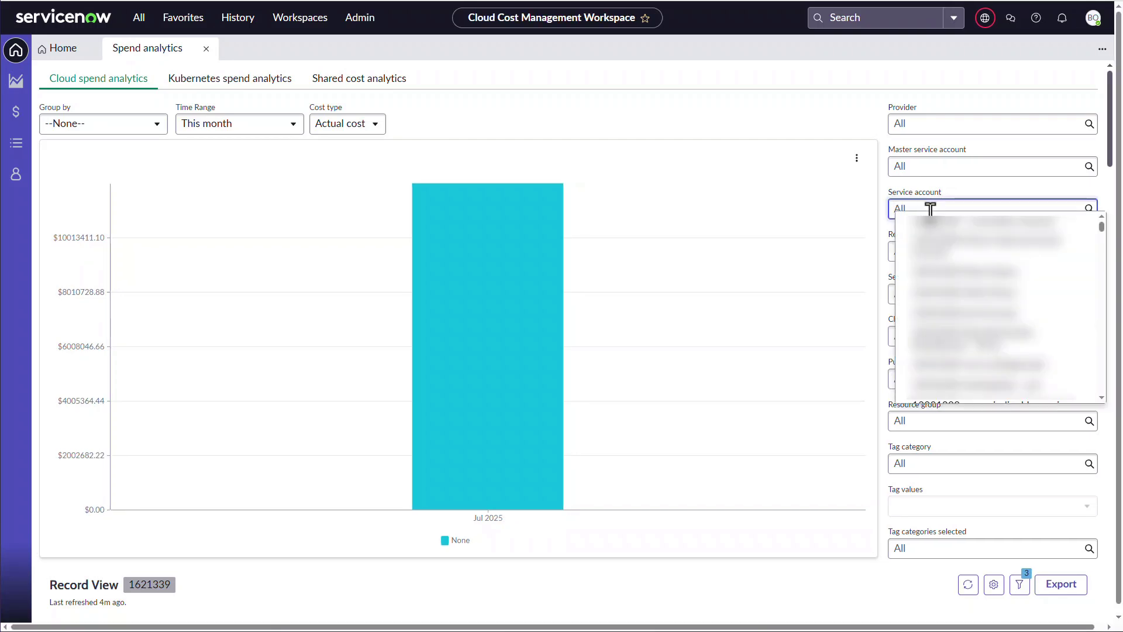
text(d)
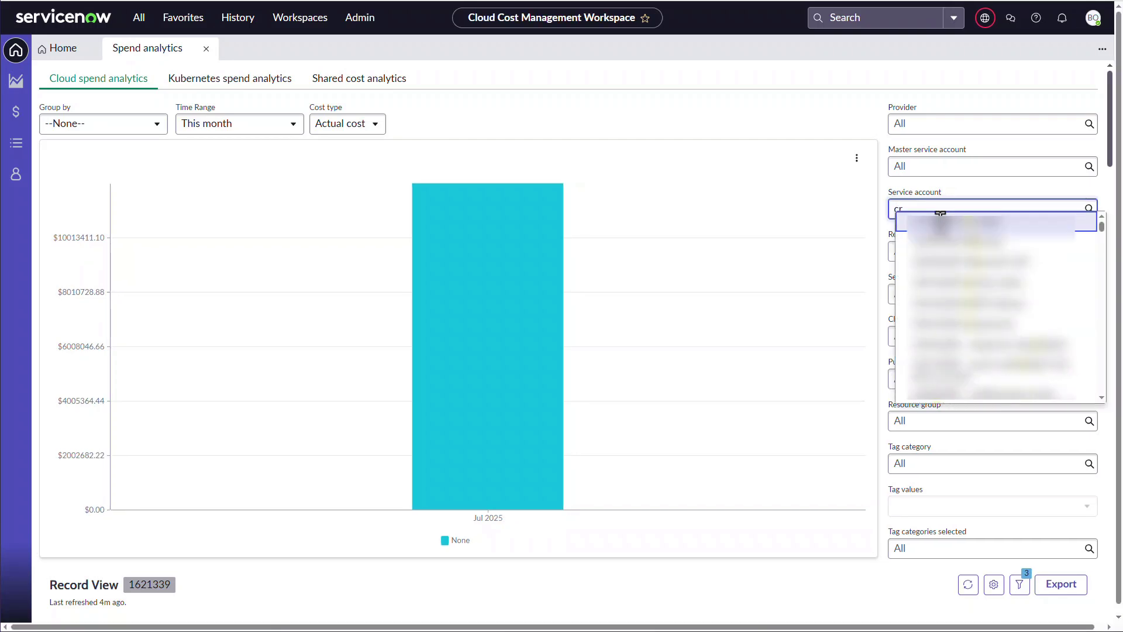
click(935, 226)
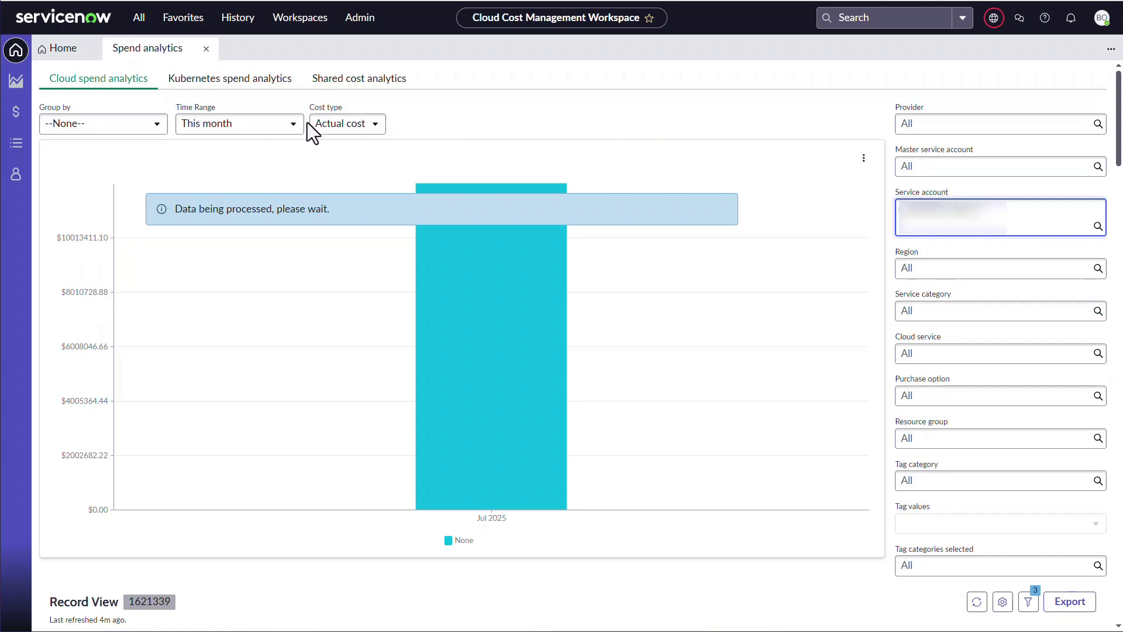
Show the service account's cloud spend over 3 months grouped by region, and review its cost records
click(282, 124)
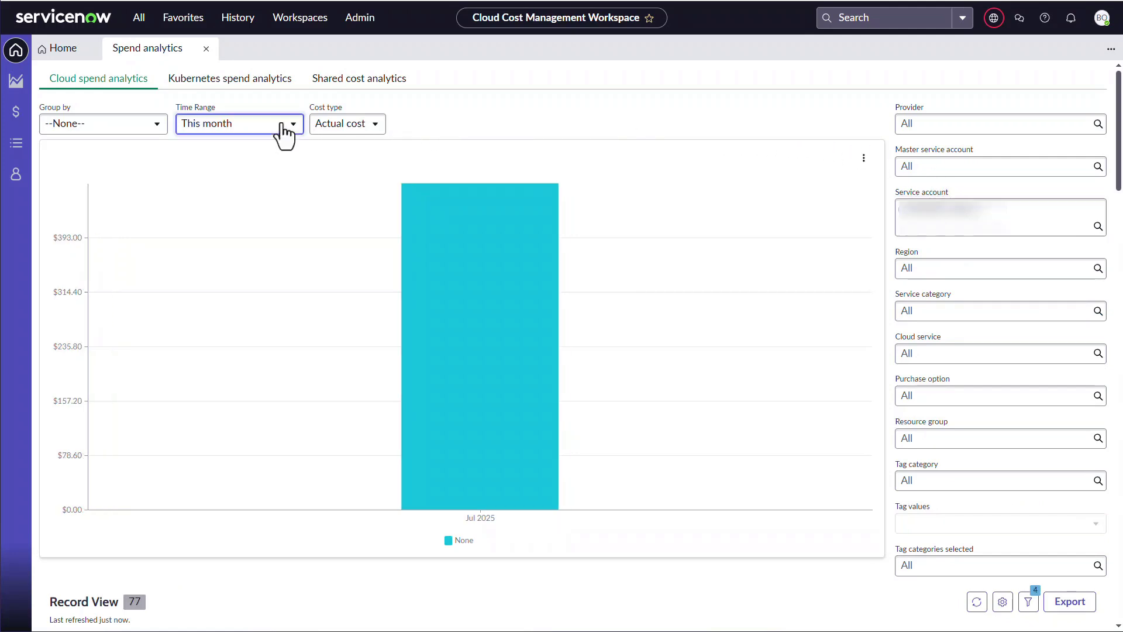
click(282, 124)
click(273, 168)
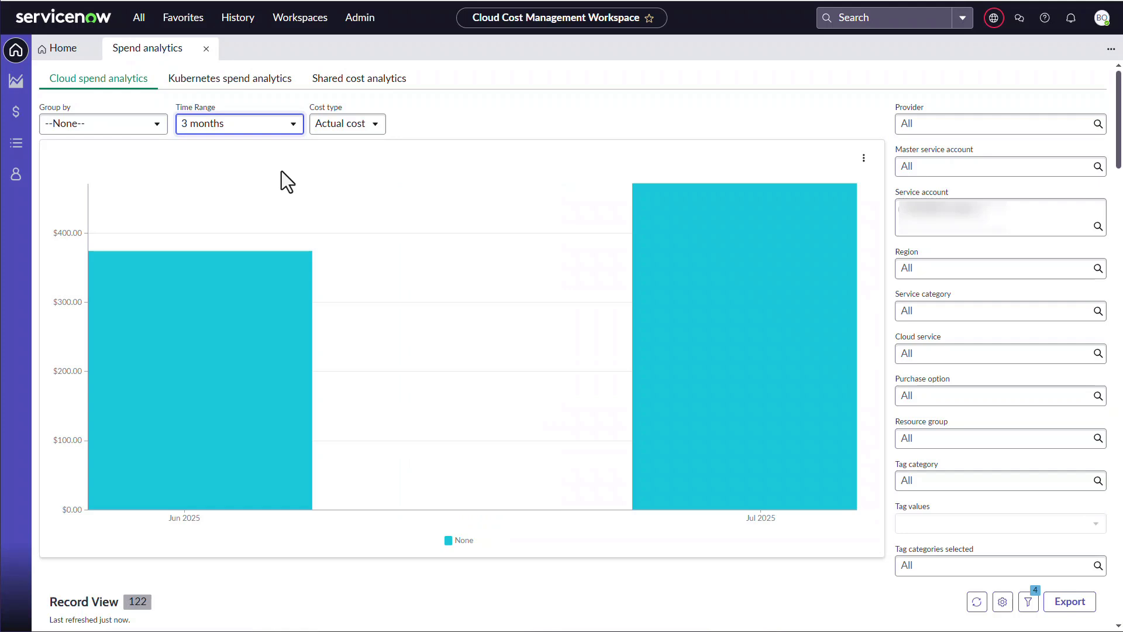
click(115, 124)
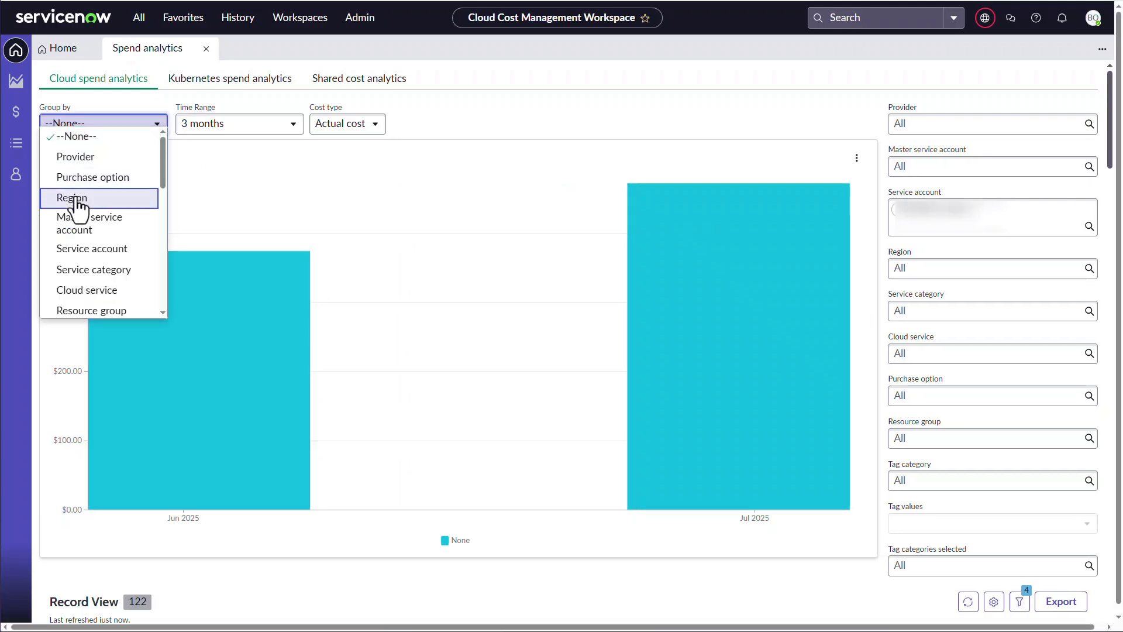
click(76, 199)
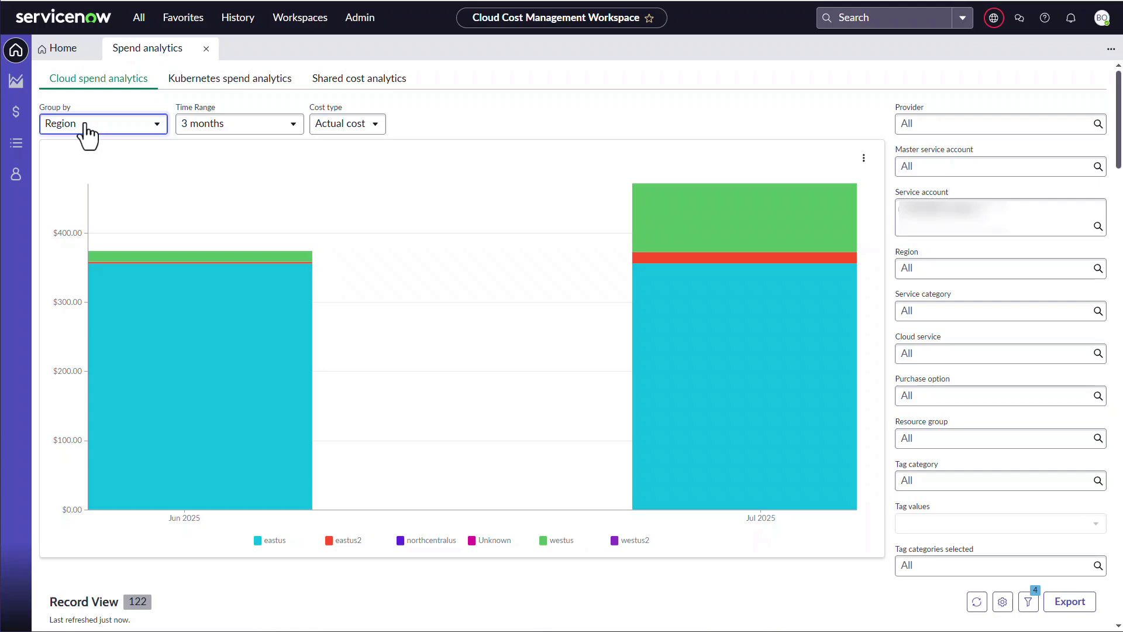
click(1119, 233)
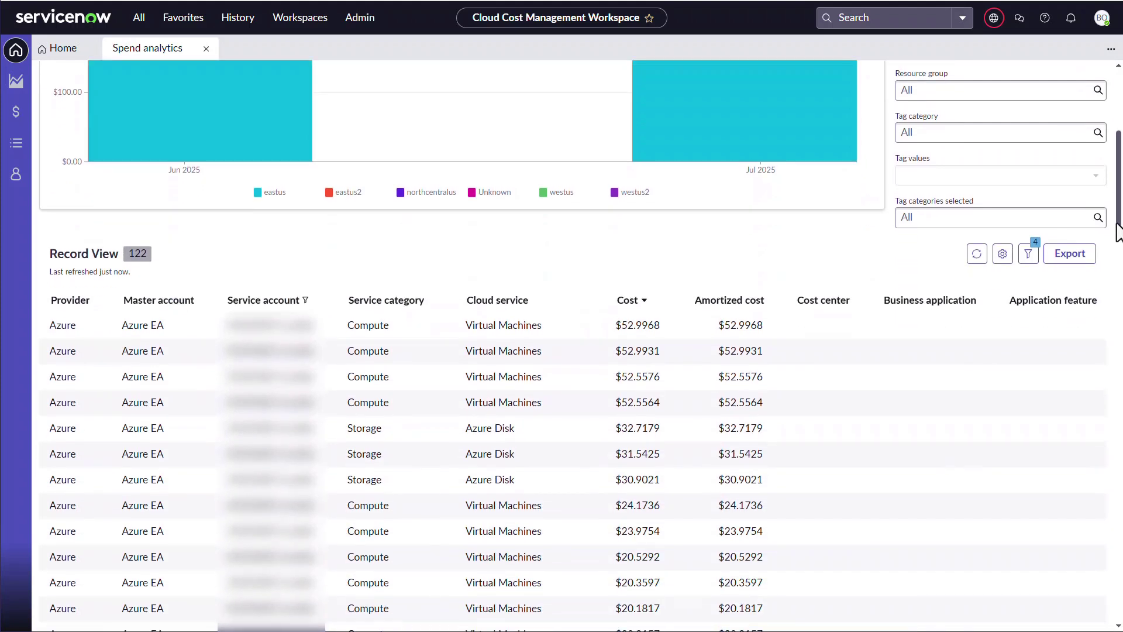
scroll(1118, 233, down, 1)
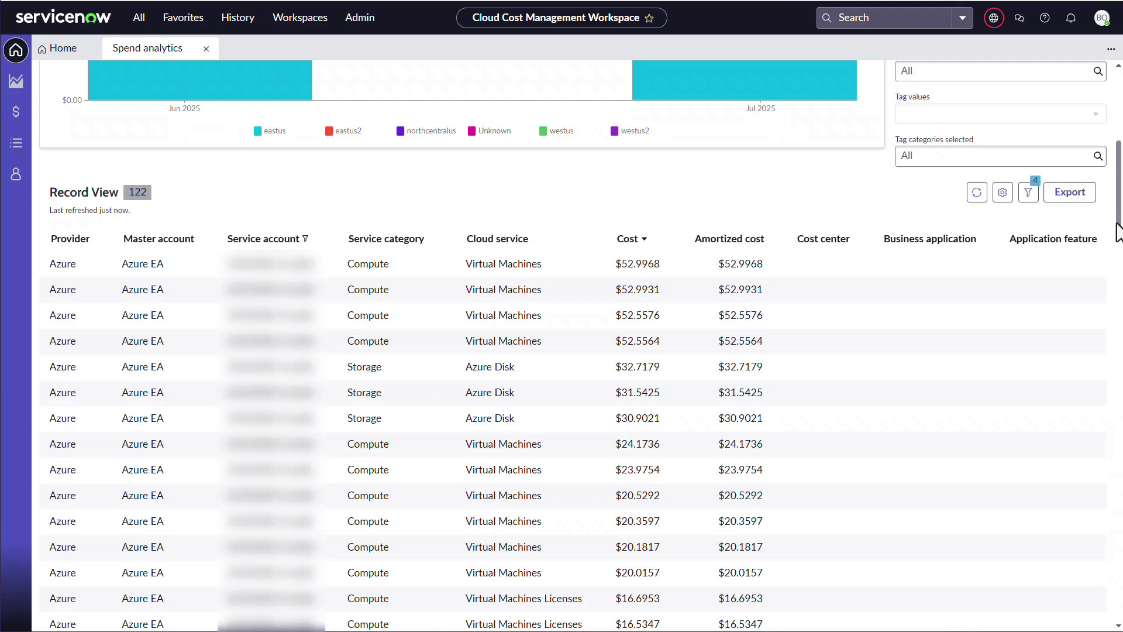
drag(1119, 231, 1118, 118)
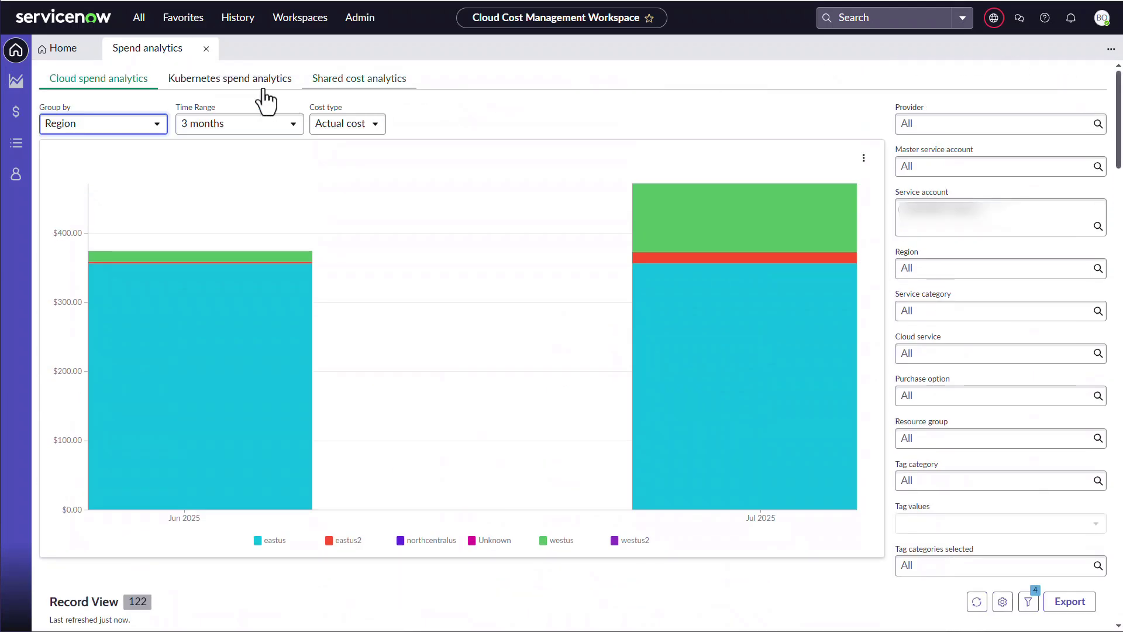
View the Kubernetes spend analytics with its grouping options, and the shared cost analytics
click(220, 90)
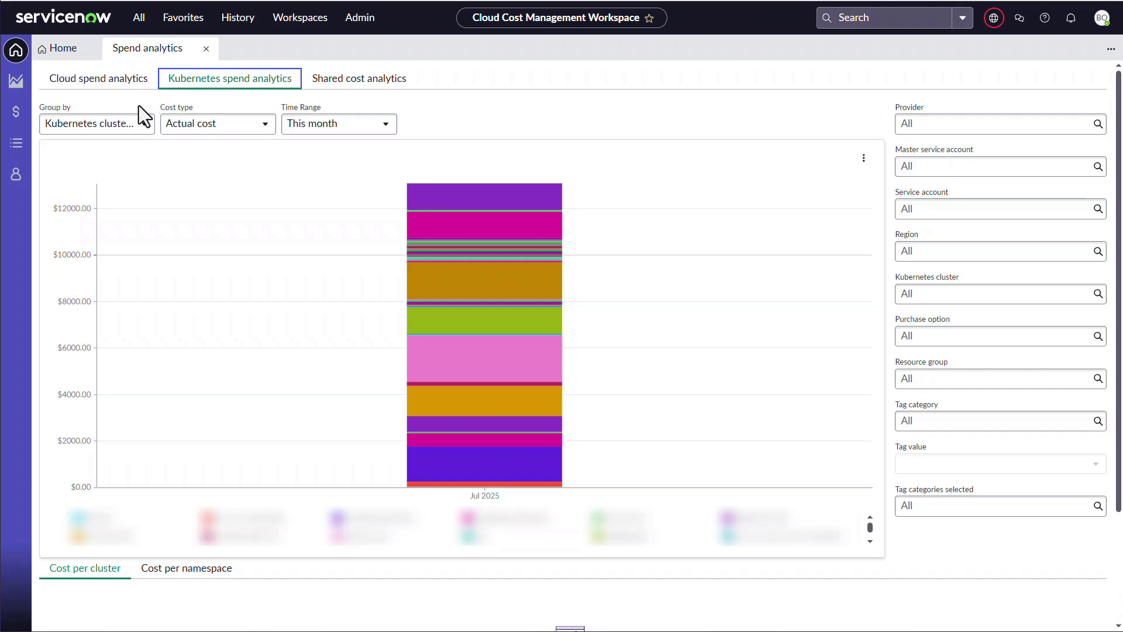
click(130, 124)
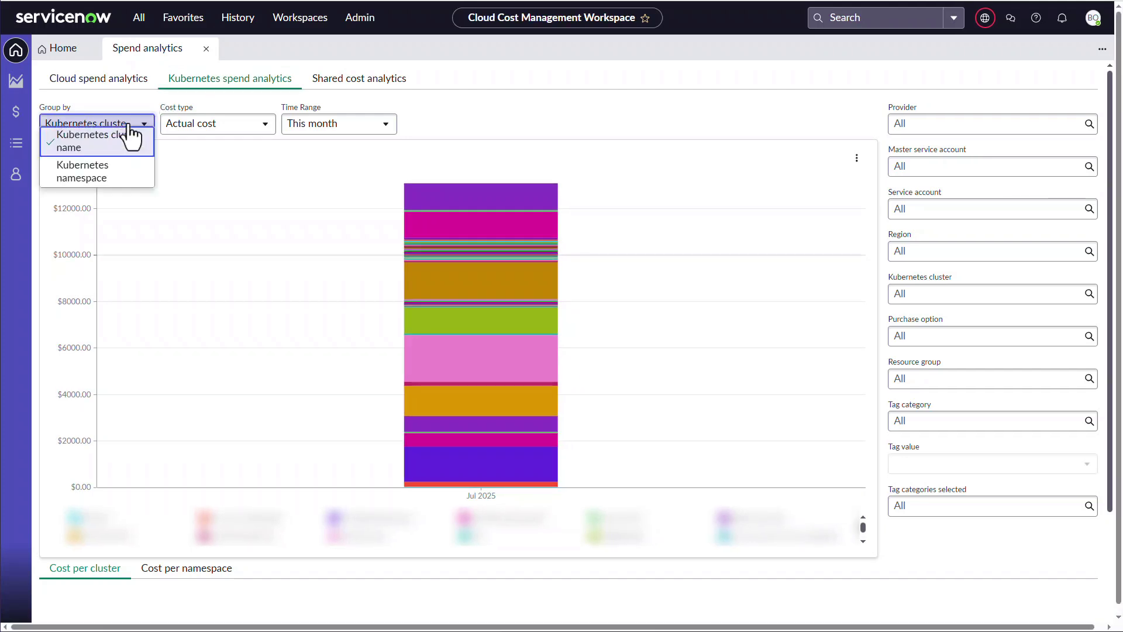
click(129, 120)
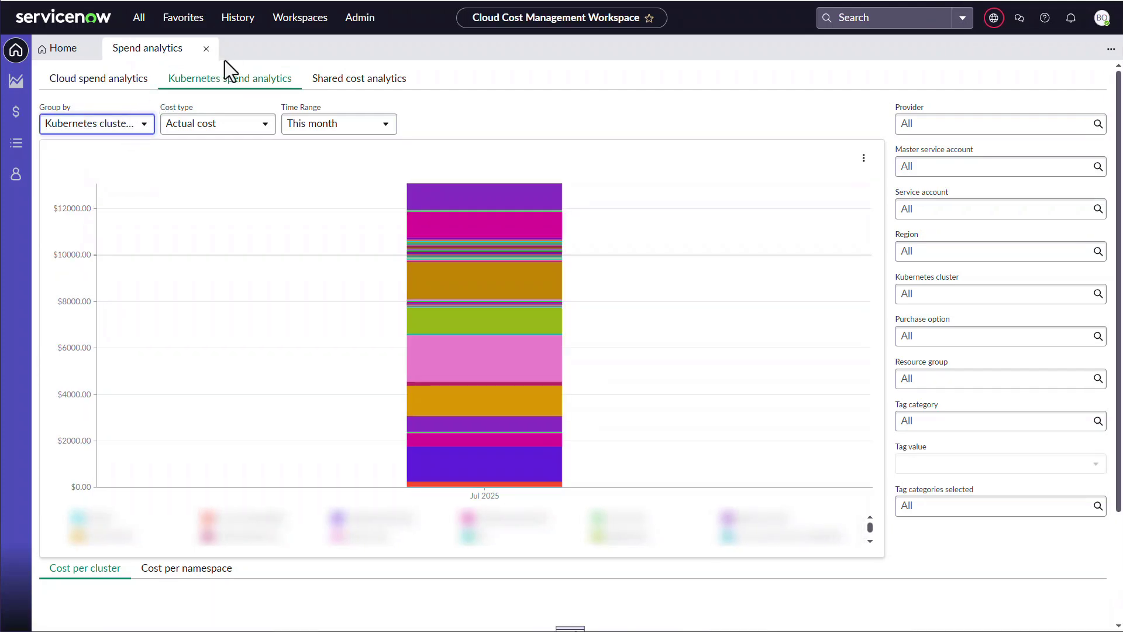
click(386, 82)
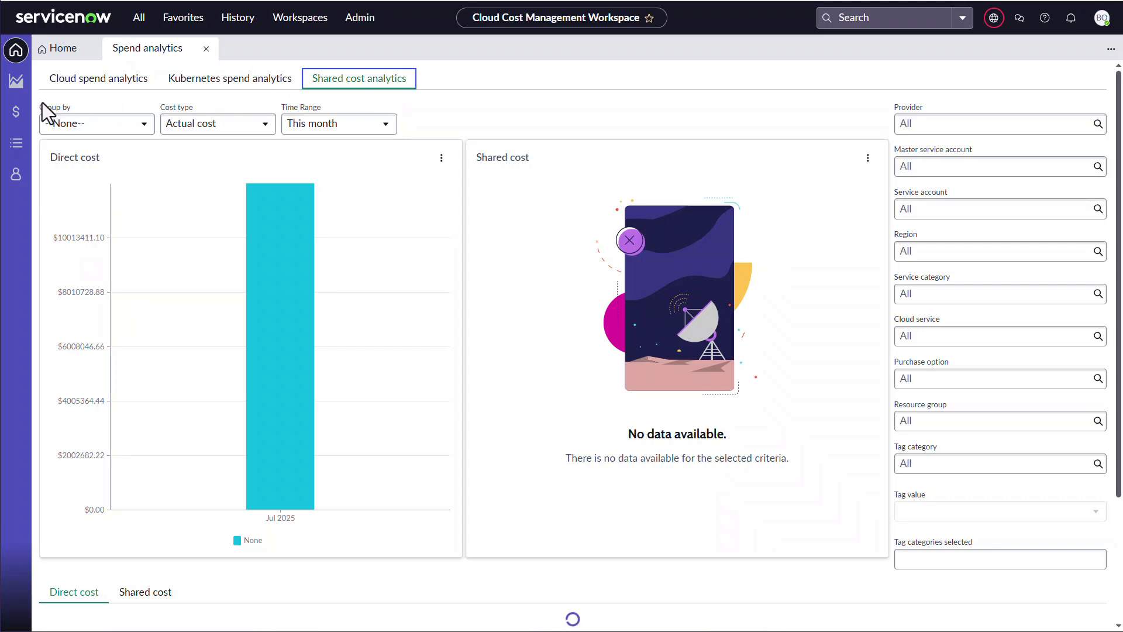
Open the spend dashboard and review its charts, from daily spend by service category to spend per purchase option and region
click(16, 113)
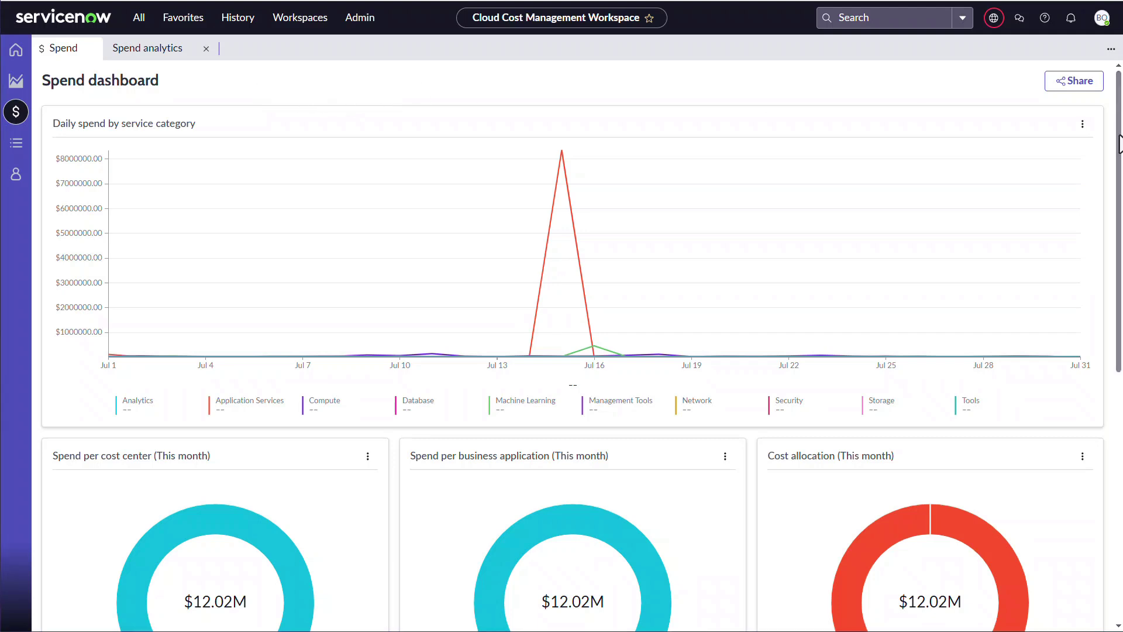
drag(1119, 144, 1122, 294)
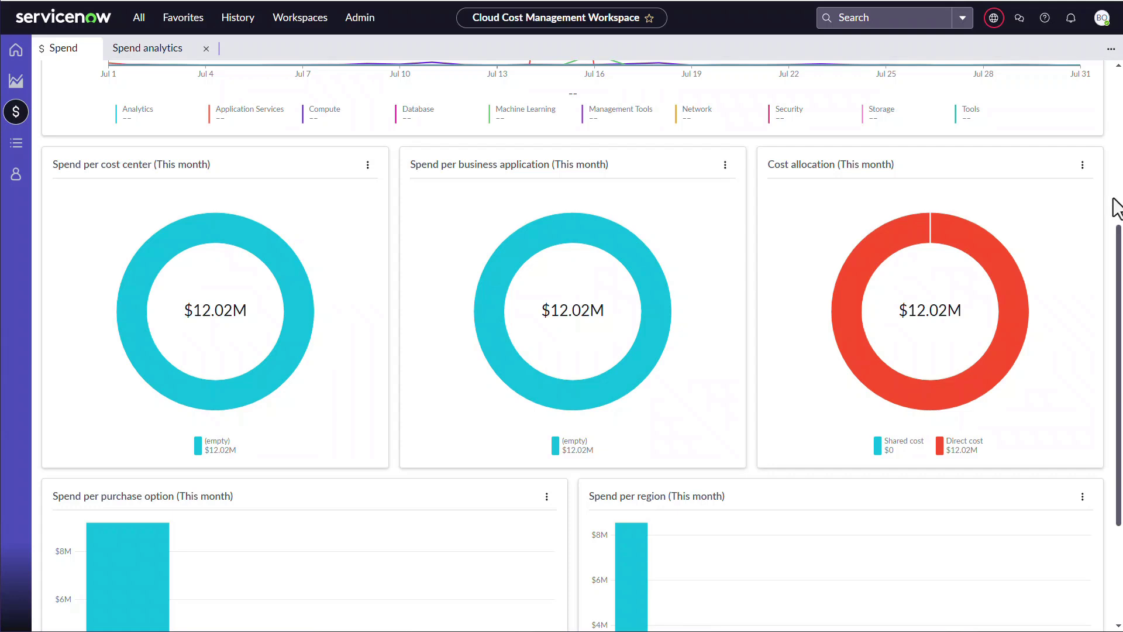
scroll(1117, 208, down, 3)
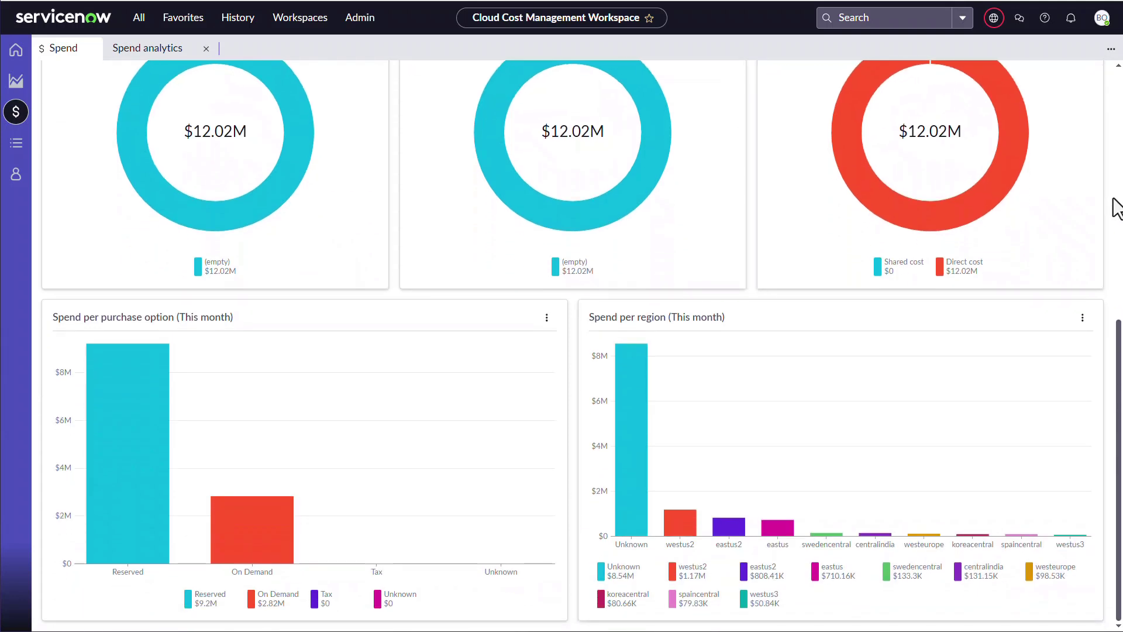